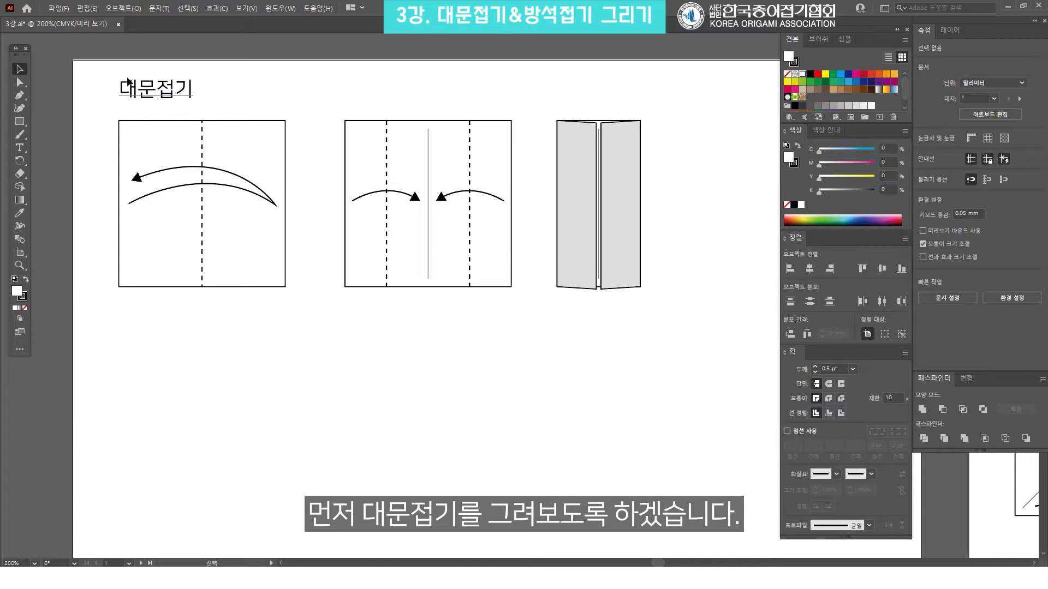
drag(97, 64, 219, 117)
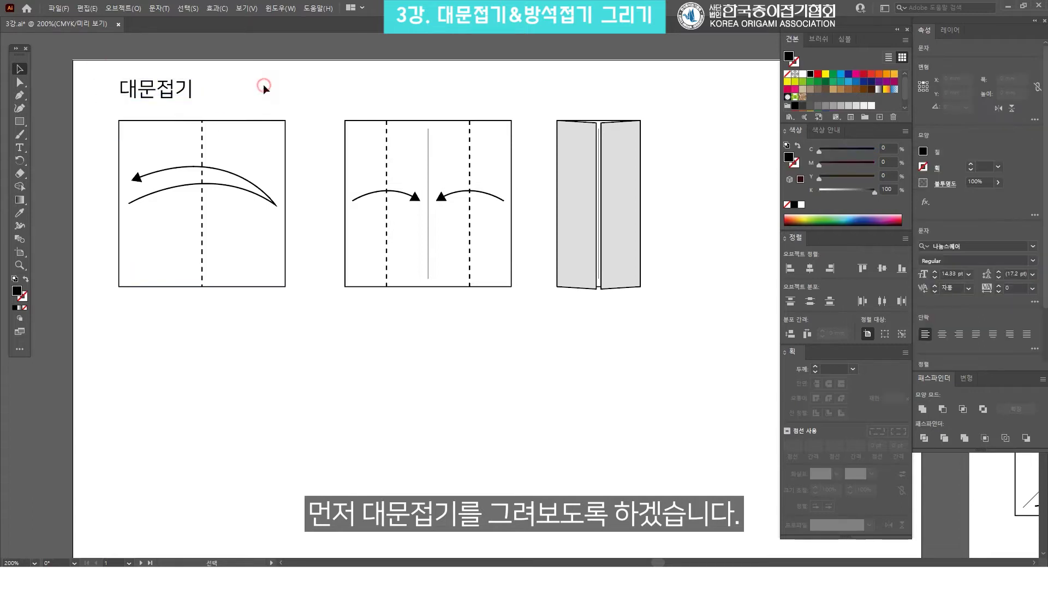
click(263, 84)
drag(88, 102, 660, 309)
click(660, 309)
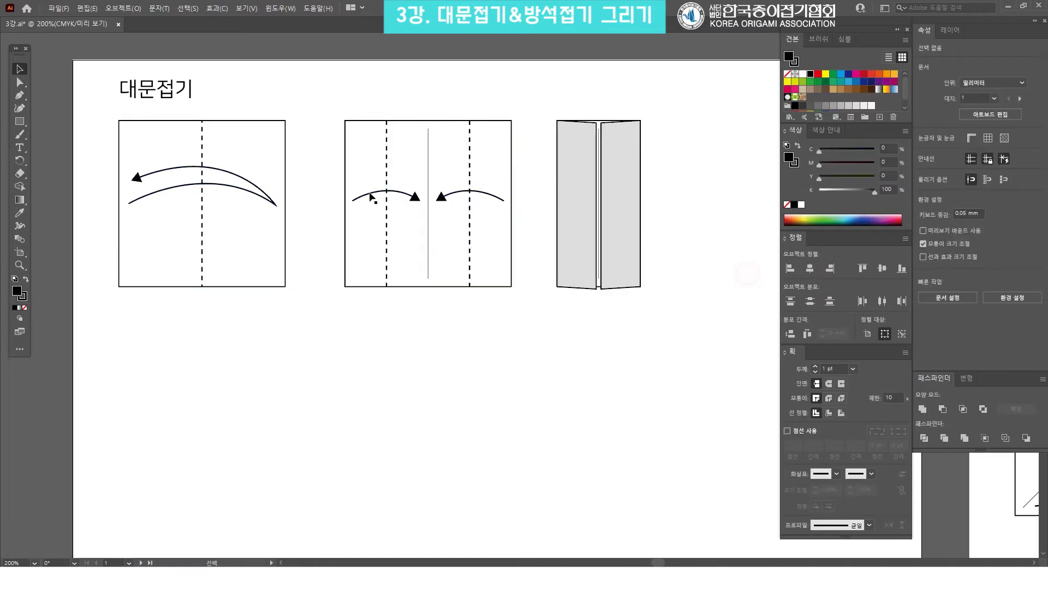
click(284, 207)
click(349, 312)
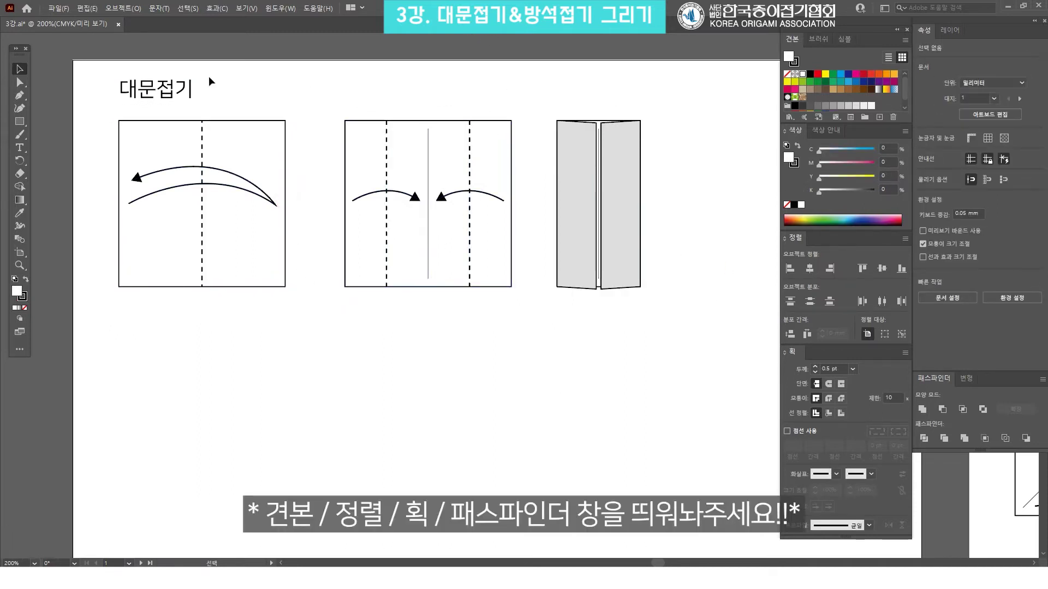
Step: Draw a square about 41 mm on a side directly below the first reference diagram
click(19, 119)
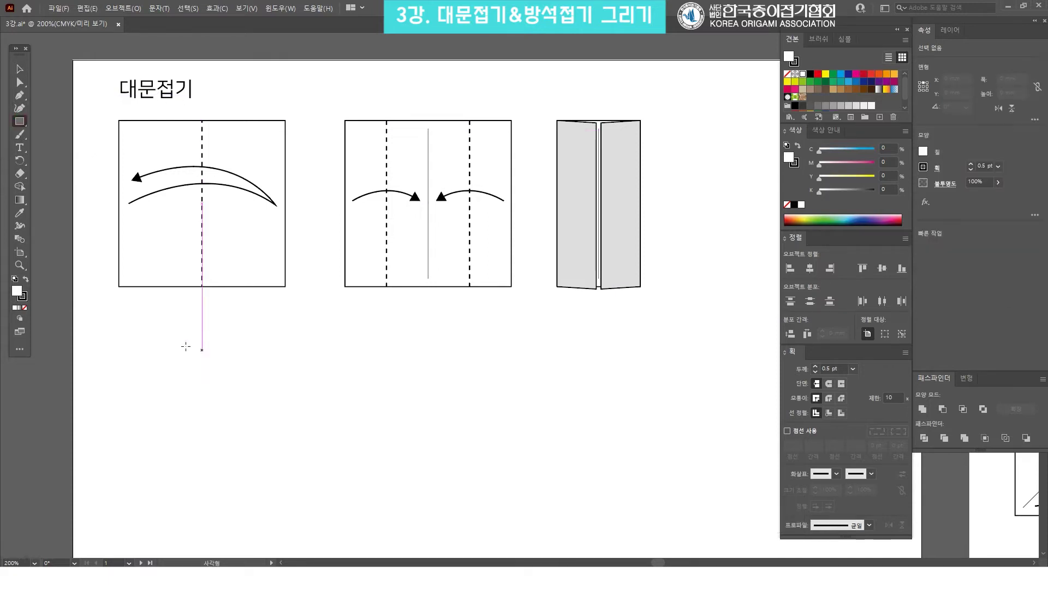
drag(120, 328, 285, 494)
key(v)
click(347, 406)
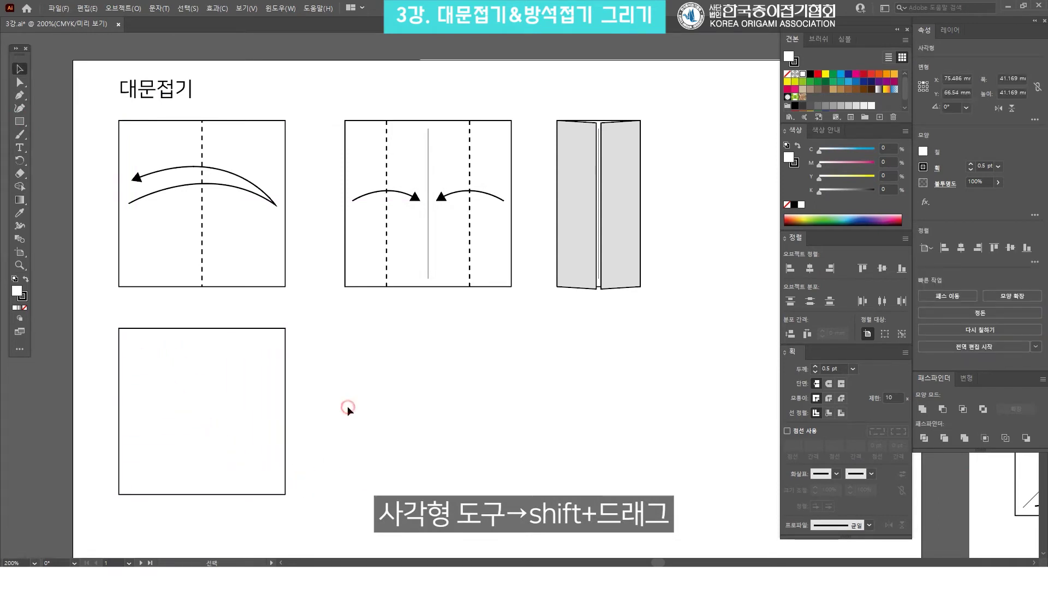
scroll(355, 395, down, 1)
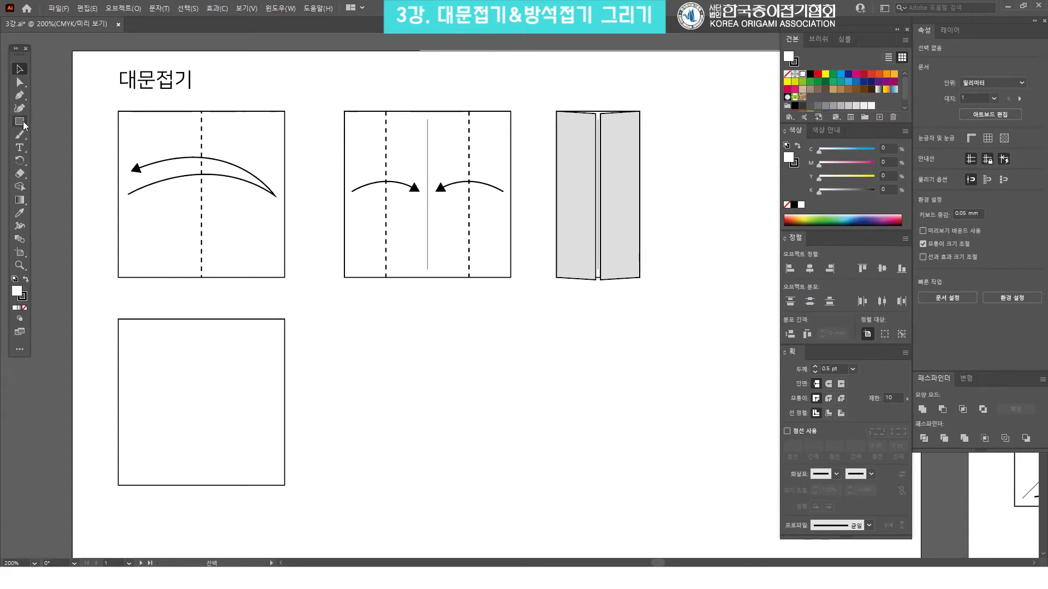
Step: Activate the Line Segment tool and check the Smart Guides setting
drag(23, 121, 82, 174)
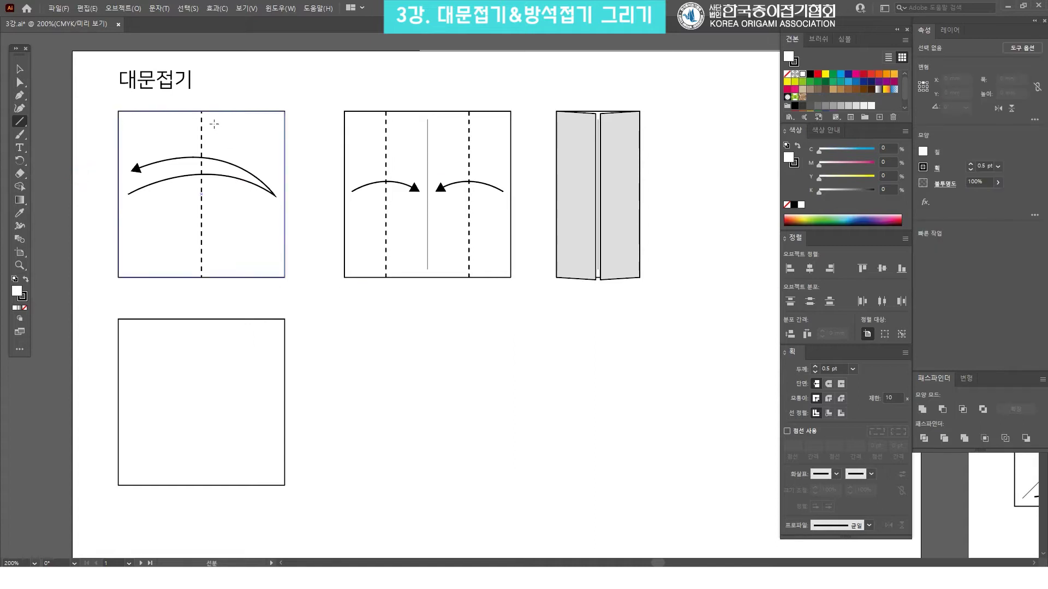
drag(202, 105, 198, 277)
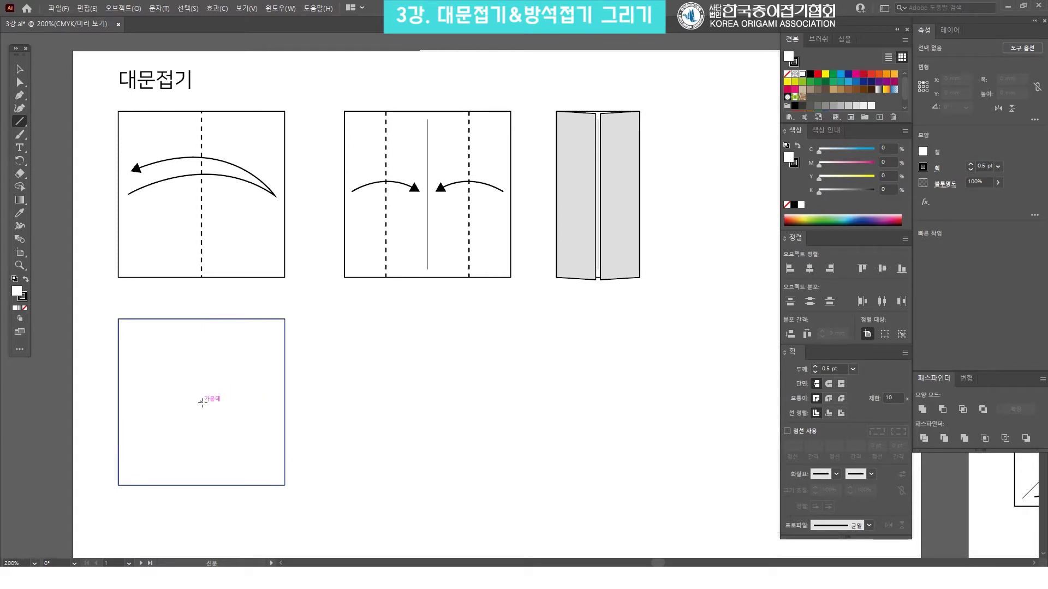
click(235, 8)
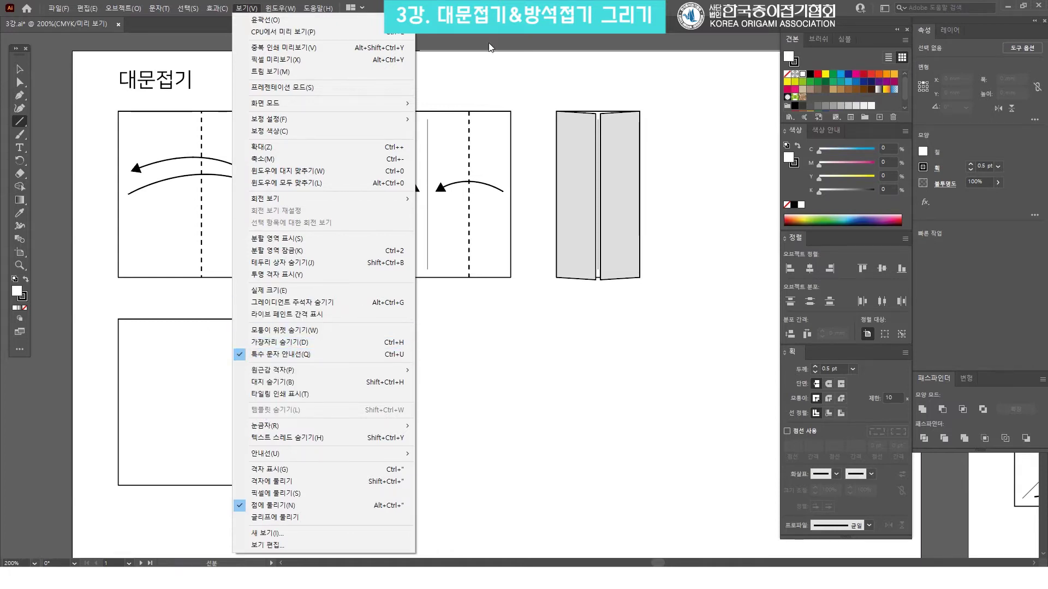
click(484, 68)
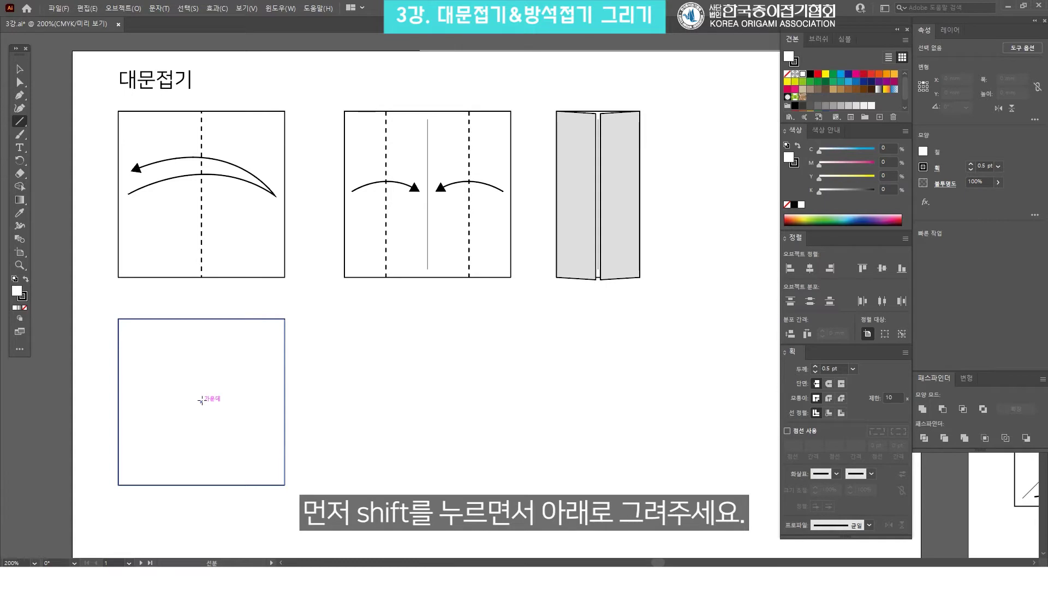
drag(201, 401, 195, 469)
key(ctrl+z)
drag(201, 402, 205, 75)
key(ctrl+z)
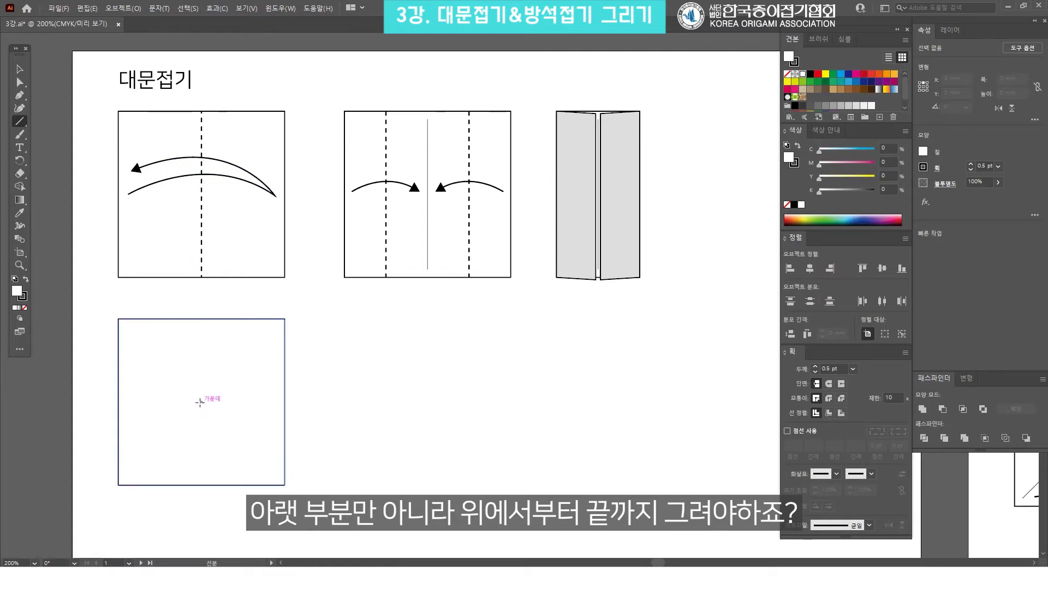
Step: Draw a vertical line about 41 mm long outward from the new square's centre, spanning its top and bottom edges
drag(202, 403, 202, 450)
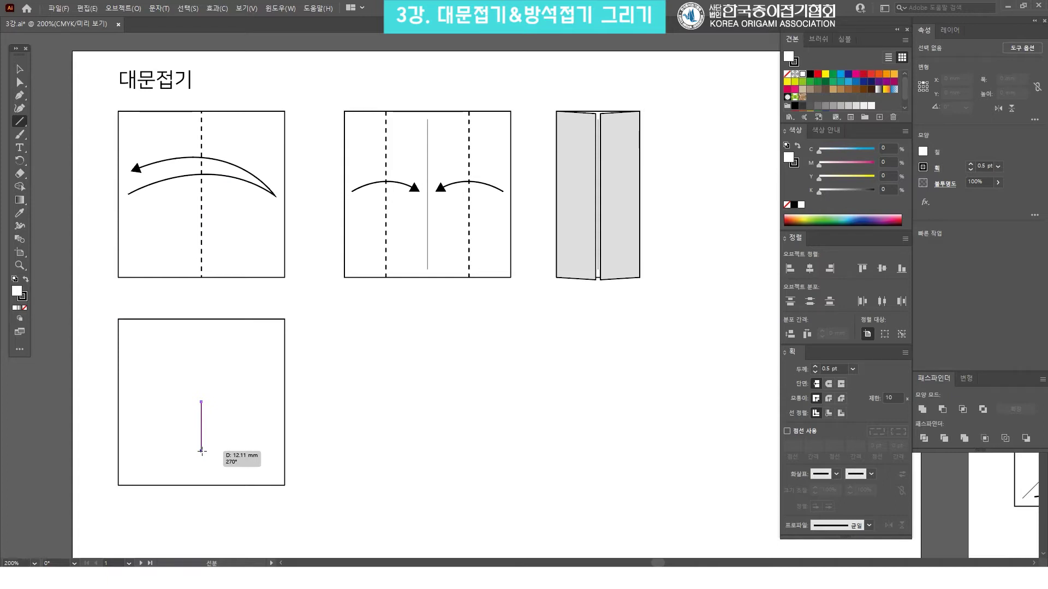
key(alt)
mouse_move(202, 451)
mouse_down()
mouse_move(203, 429)
mouse_move(201, 468)
mouse_move(202, 427)
mouse_move(202, 480)
mouse_move(195, 419)
mouse_move(202, 485)
mouse_up()
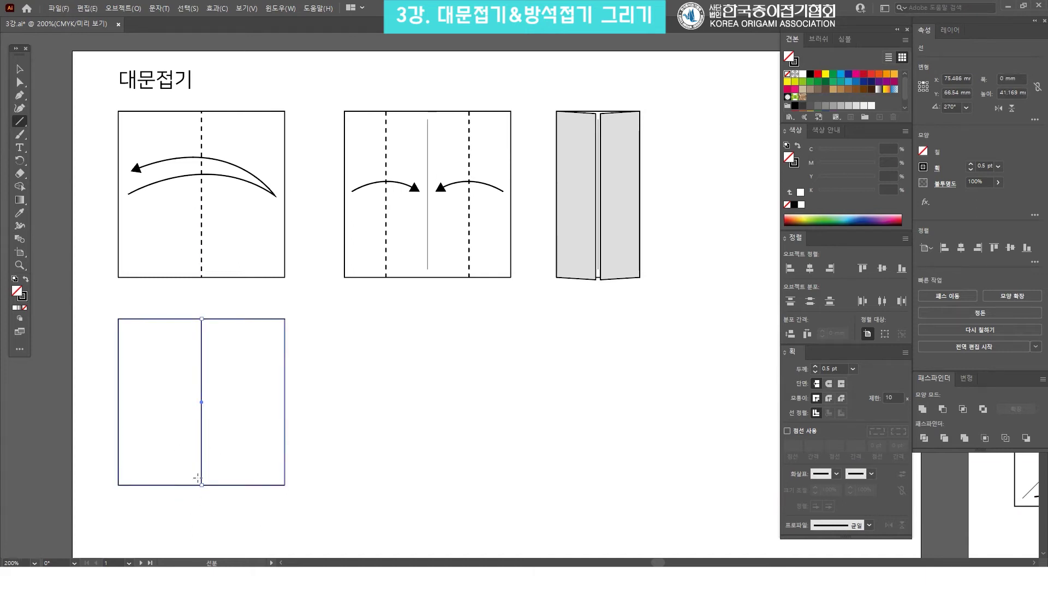
key(v)
click(344, 425)
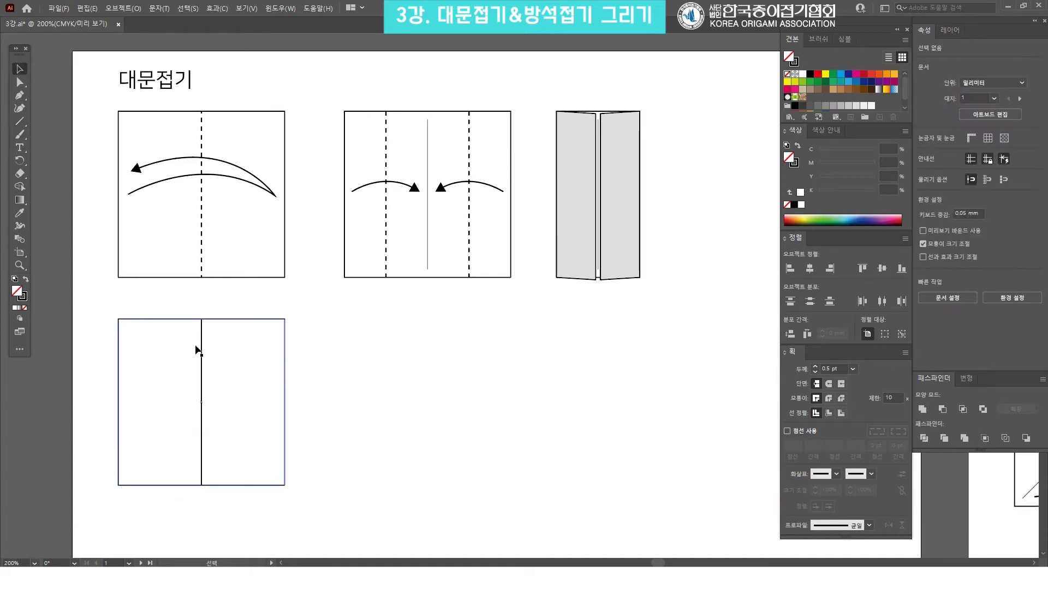
Step: Set the new square's centre line to a 0.75 pt stroke and make it dashed with a 3 pt dash
click(202, 352)
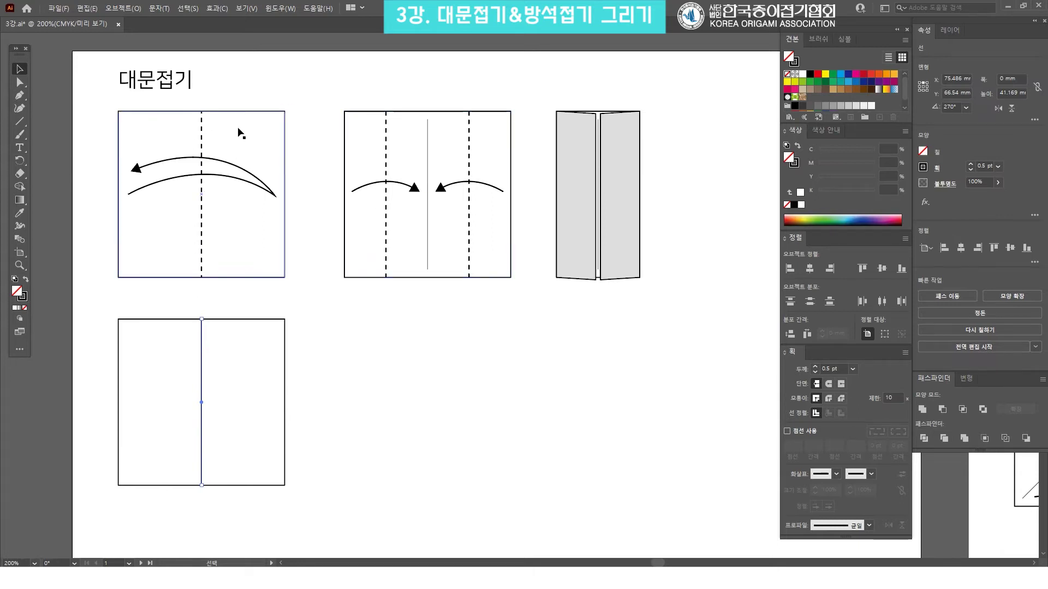
click(854, 370)
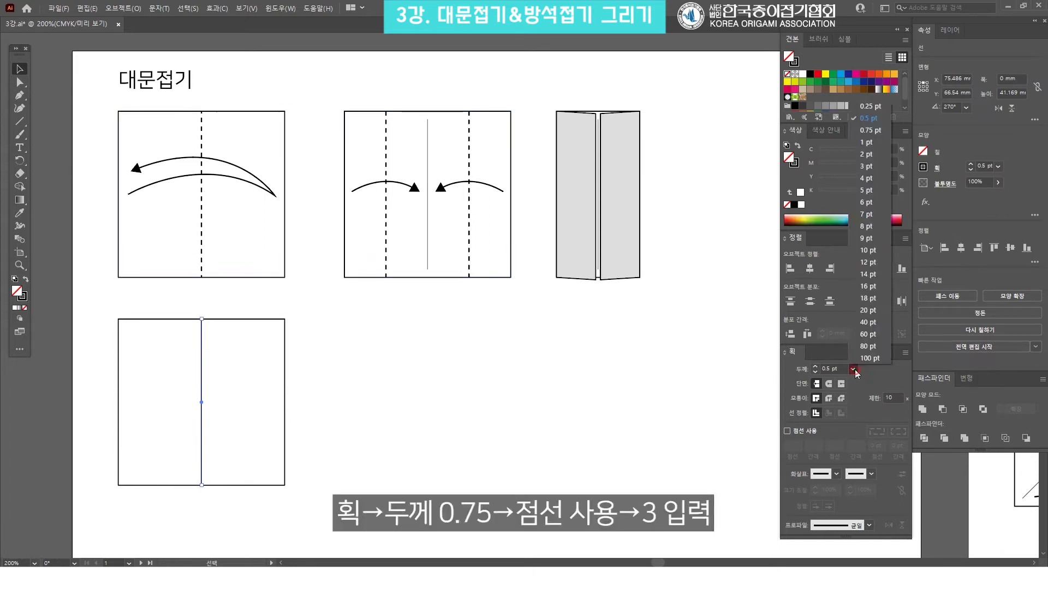
click(872, 131)
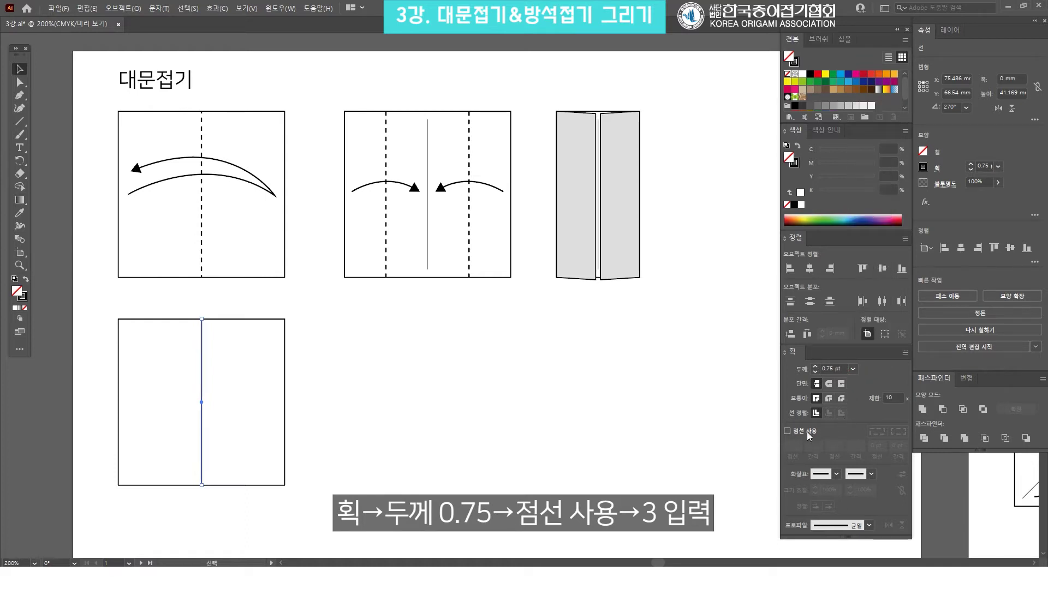
click(787, 431)
double_click(796, 446)
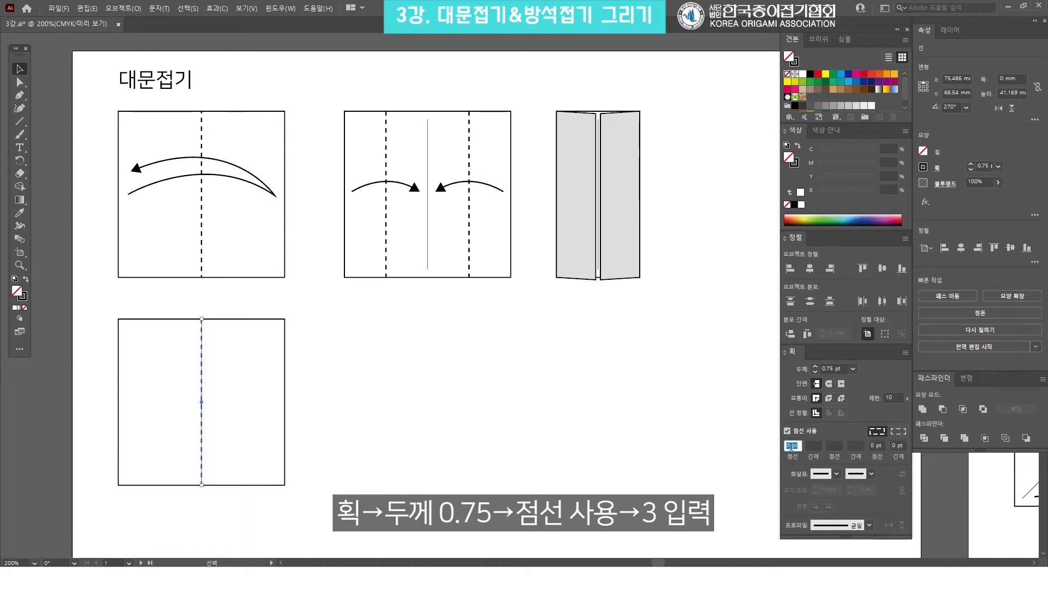
click(698, 415)
click(408, 368)
drag(413, 359, 423, 340)
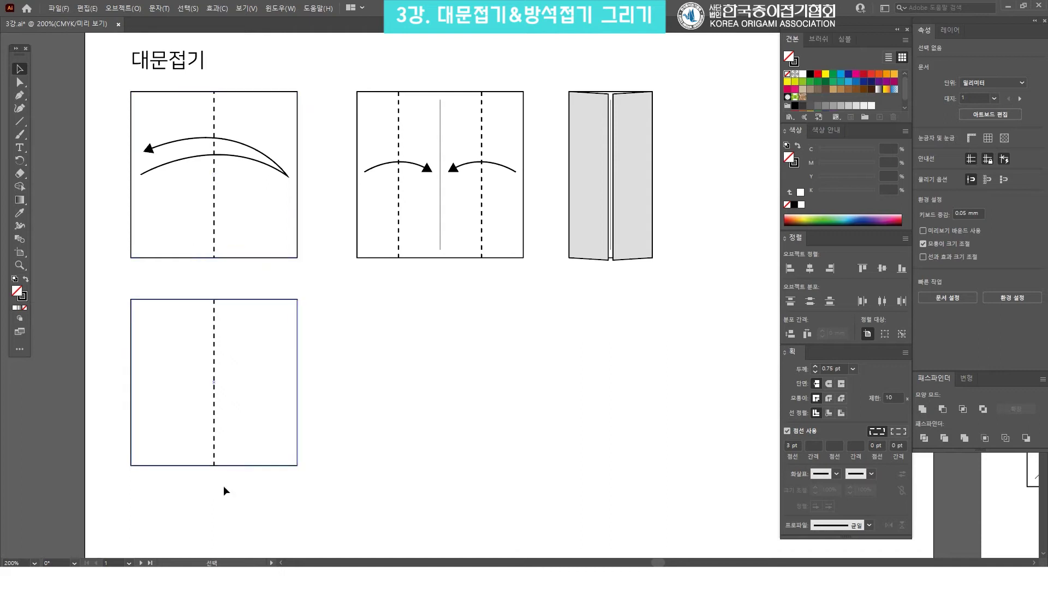
drag(510, 351, 498, 351)
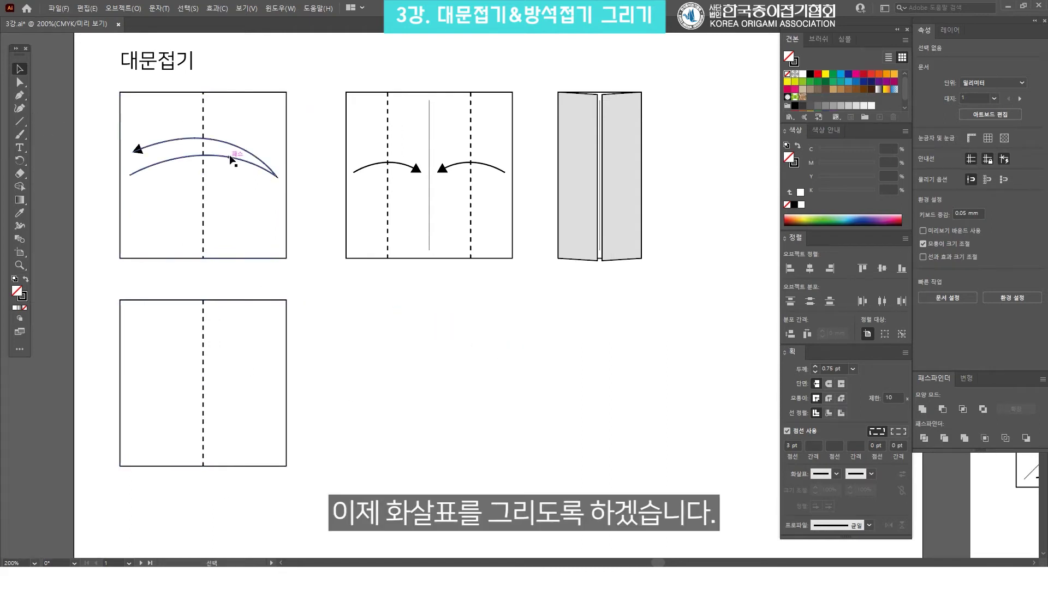
Step: Draw an upward-bowed arc with the Pen tool across the new square, from left of the dashed line to near the right edge
click(184, 159)
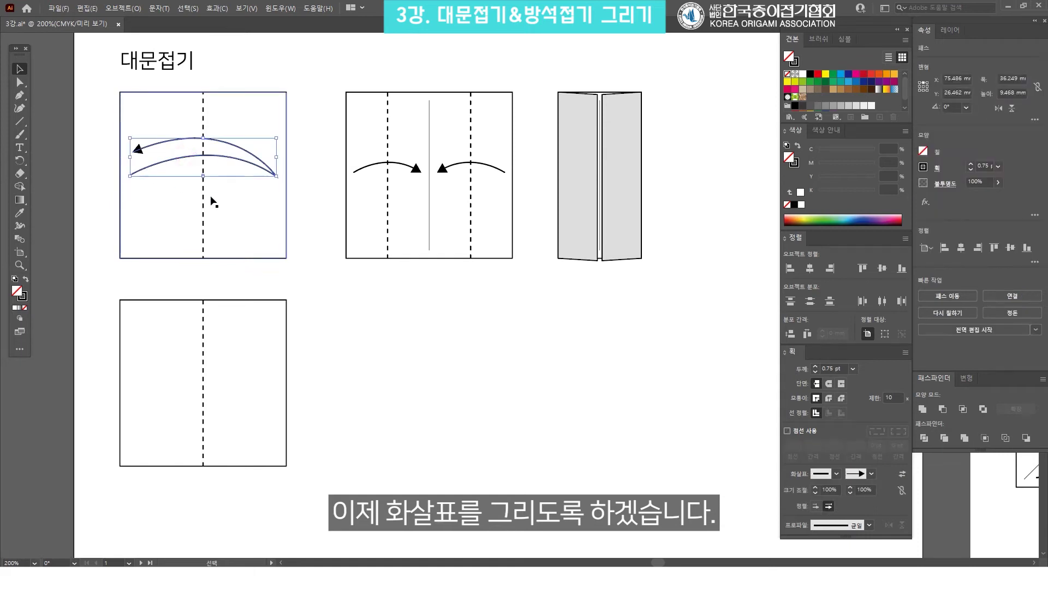
click(326, 201)
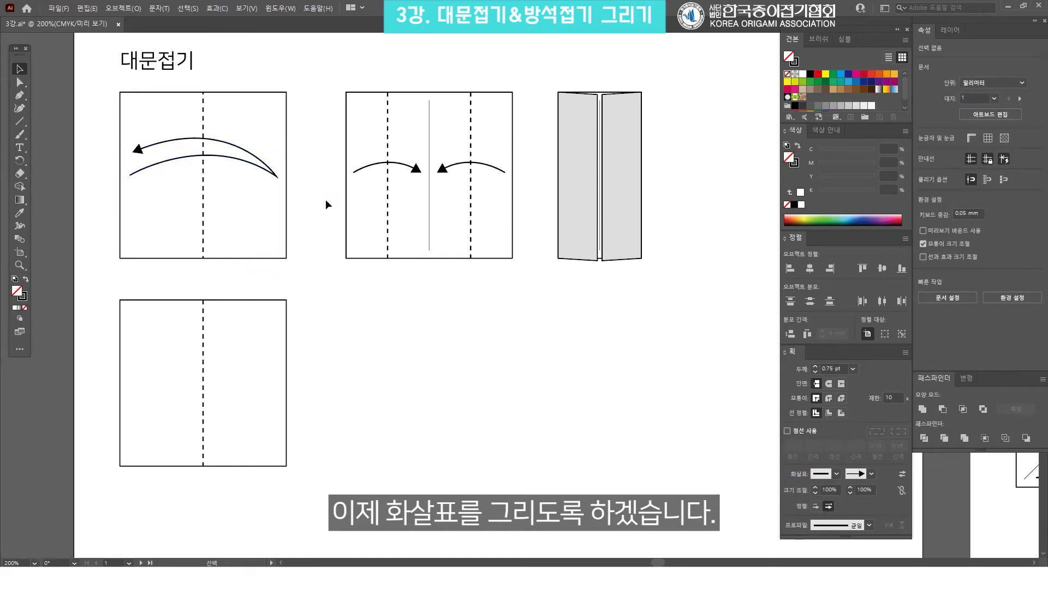
click(21, 100)
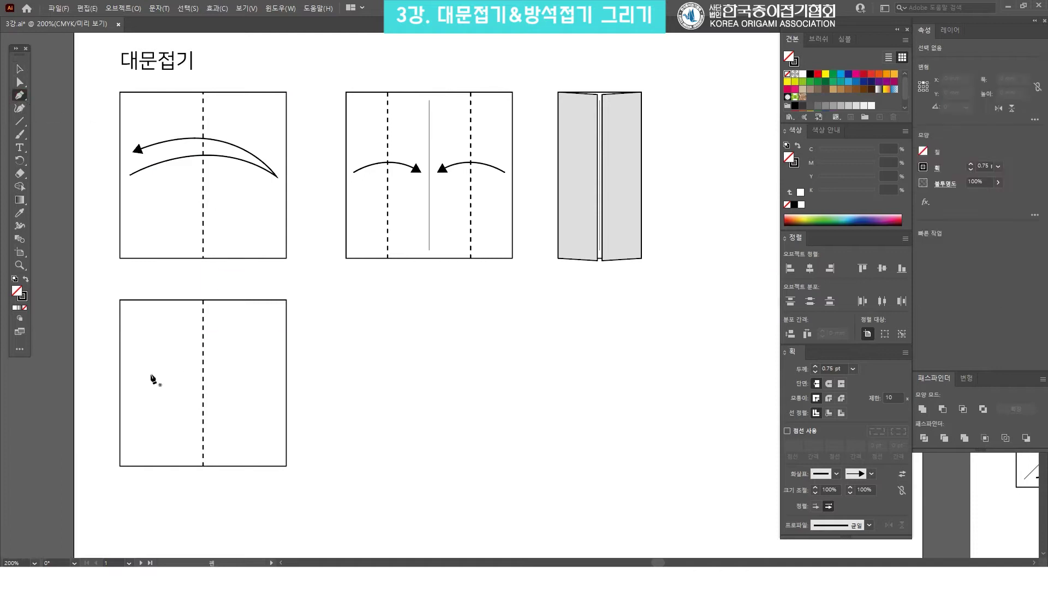
click(132, 397)
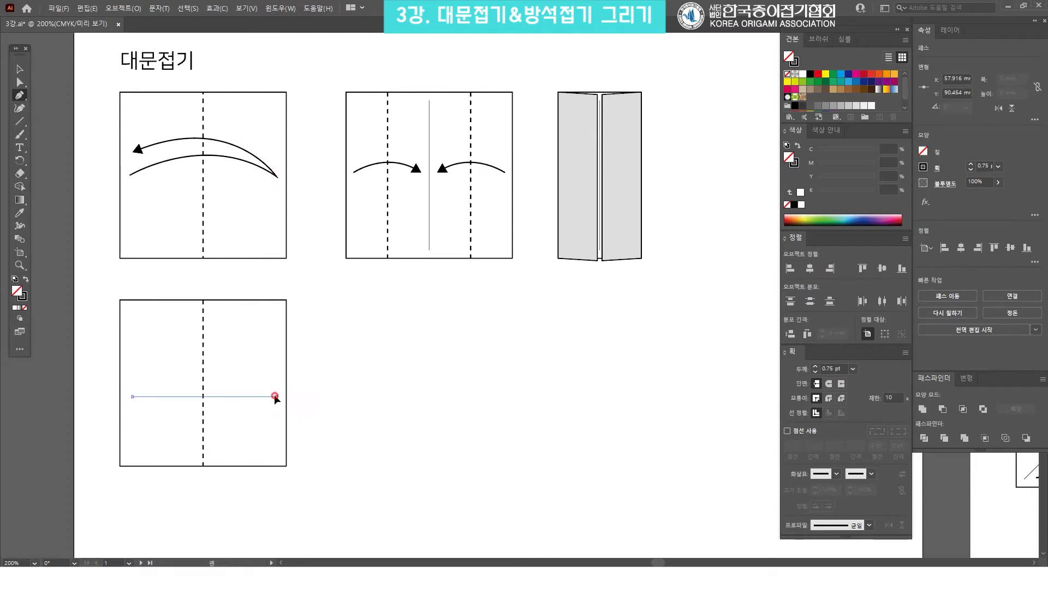
drag(276, 397, 351, 451)
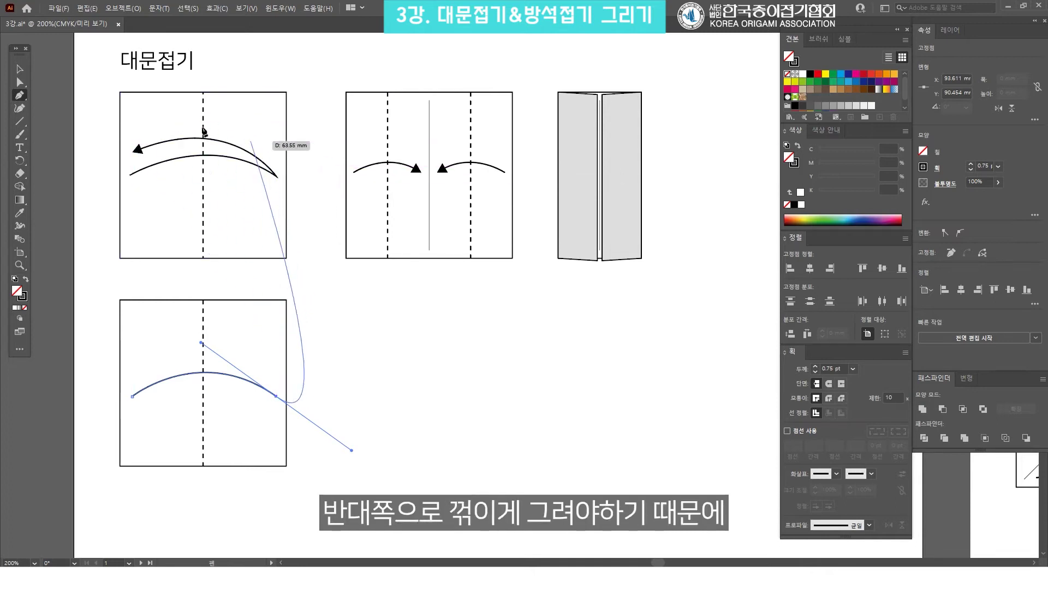
Step: Retract the arc's outgoing handle and draw a second arc back above it, making a folded path about 36 mm wide and 11 mm high
click(279, 392)
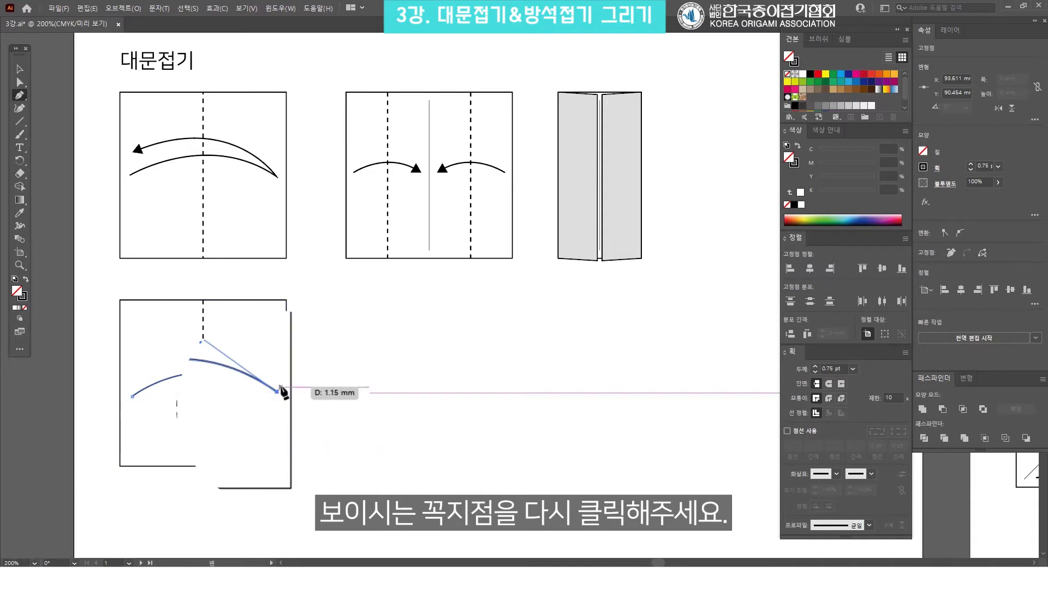
drag(278, 393, 136, 363)
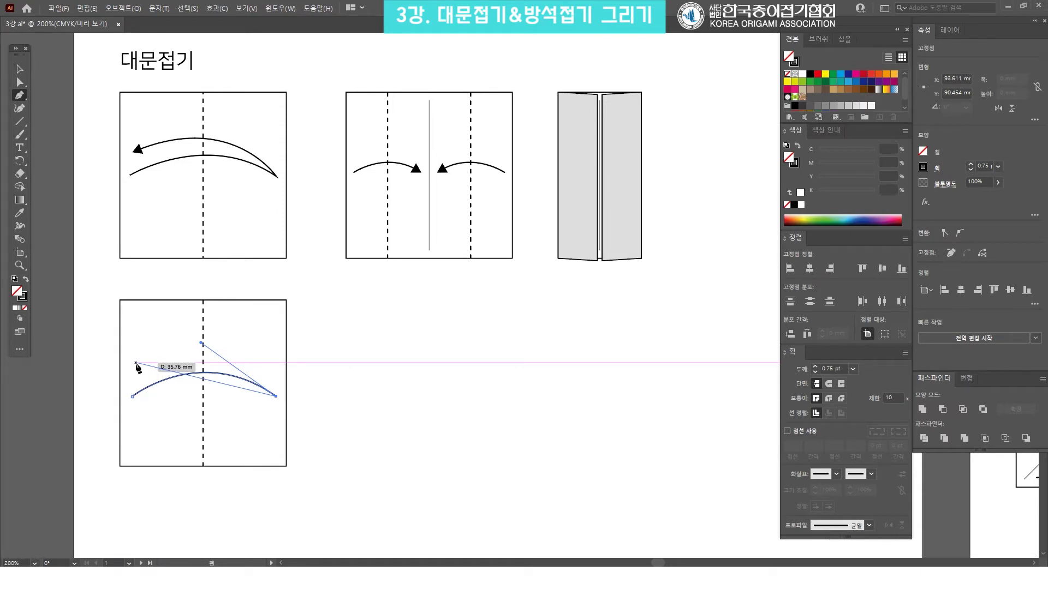
drag(136, 363, 136, 365)
drag(135, 365, 38, 404)
key(v)
click(338, 362)
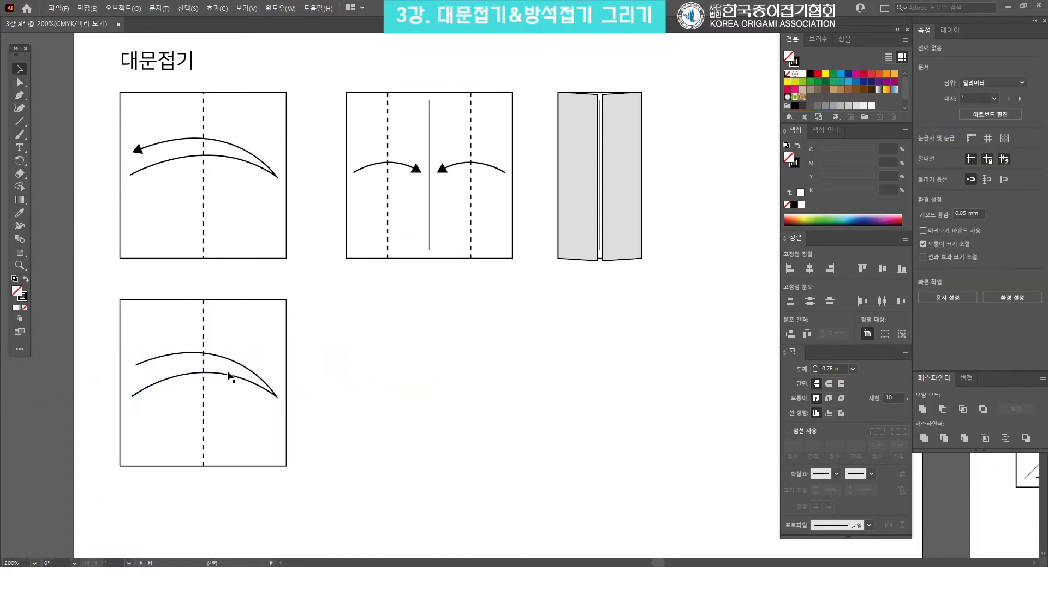
Step: Apply arrowhead 7 (화살표 7) to the end of the folded curve in the new square
click(244, 367)
click(343, 379)
click(248, 381)
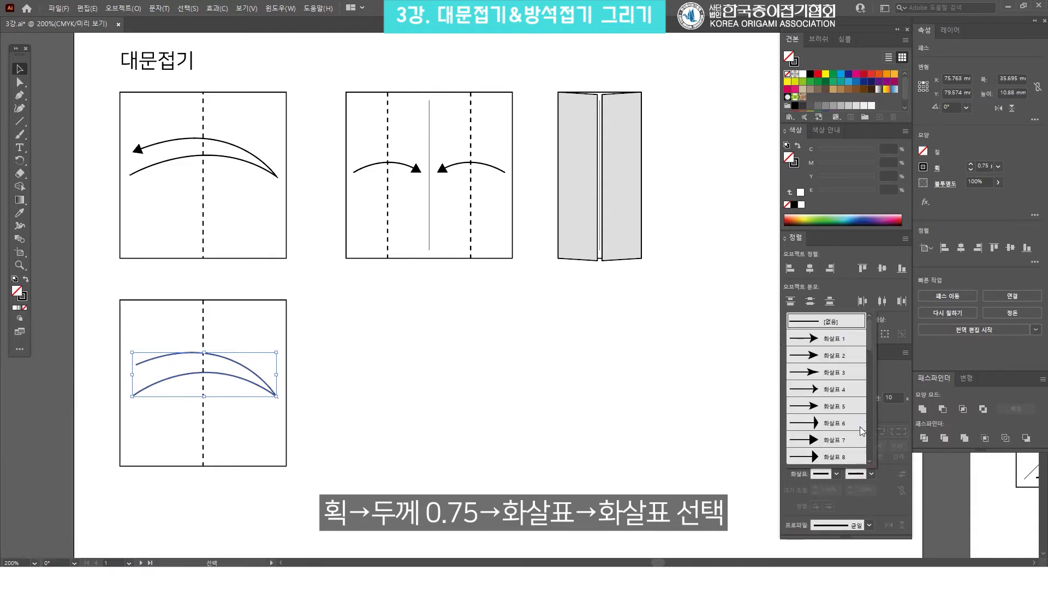
click(840, 440)
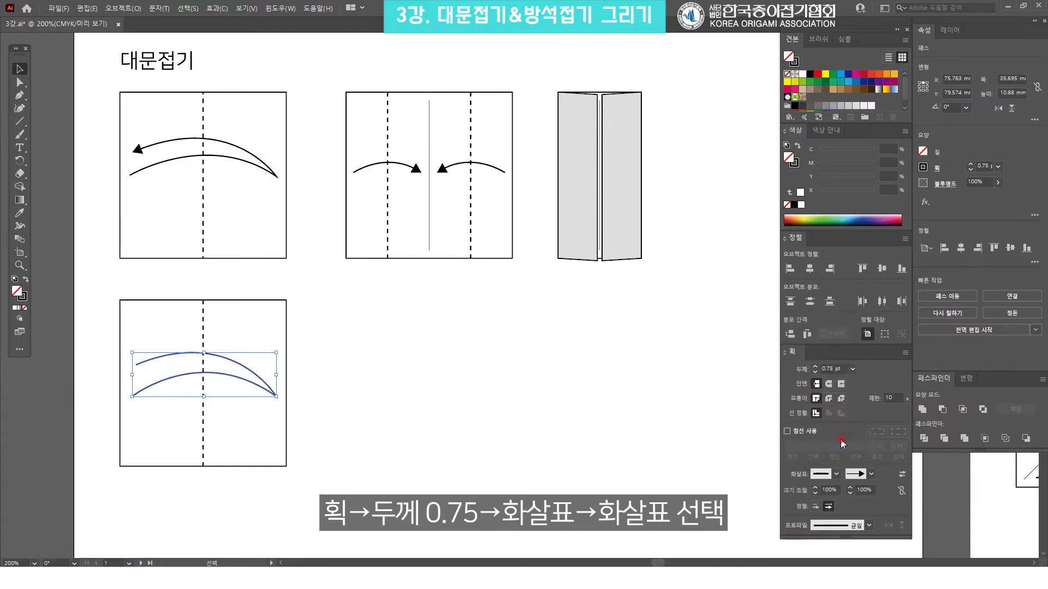
click(449, 350)
drag(339, 475, 118, 300)
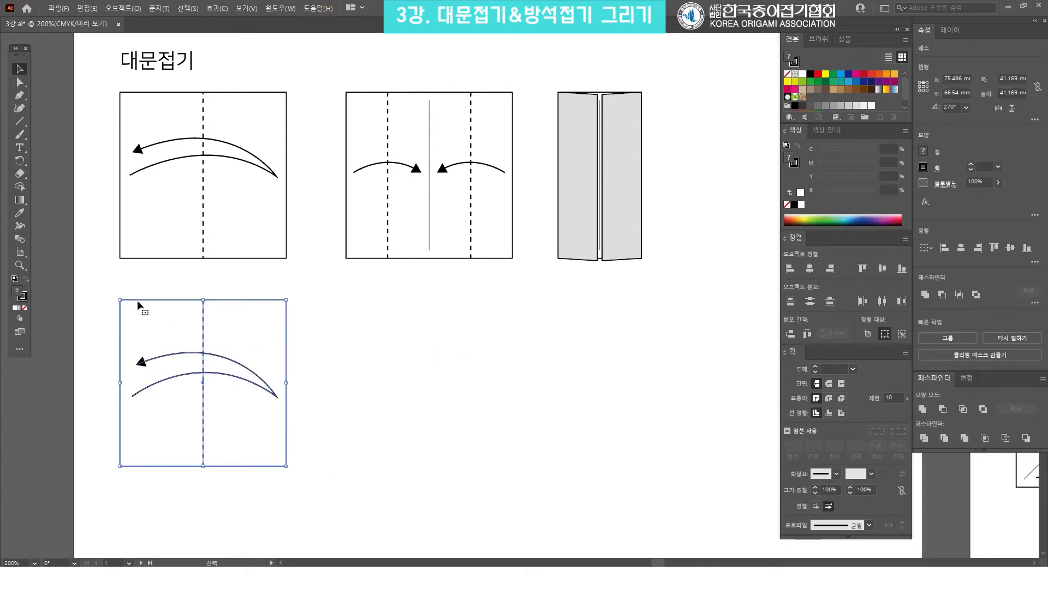
click(351, 428)
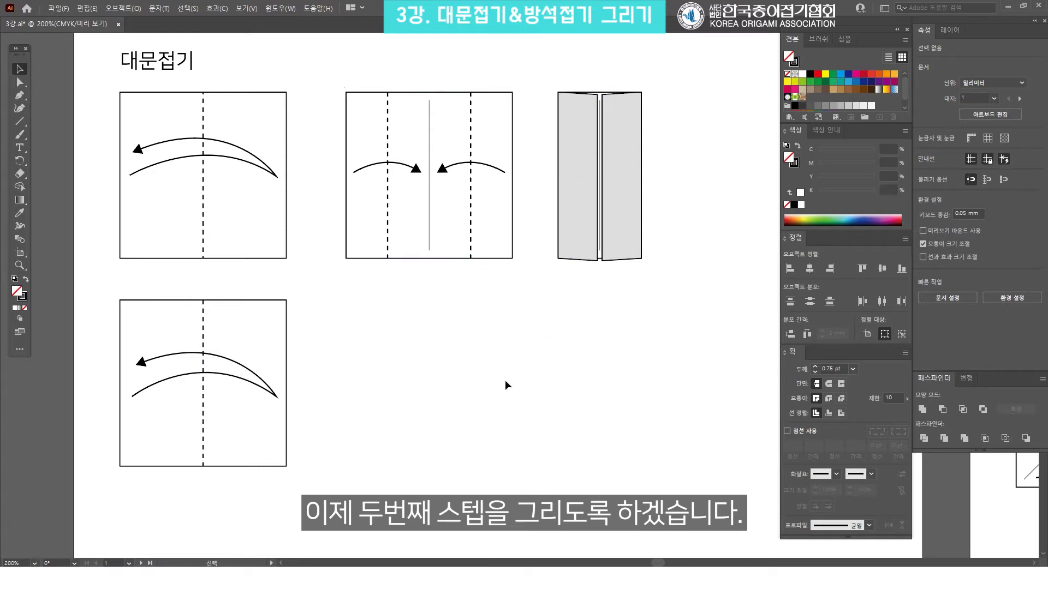
Step: Duplicate the finished first-step drawing horizontally to the right, beneath the second reference diagram
drag(324, 482, 94, 283)
drag(143, 361, 372, 353)
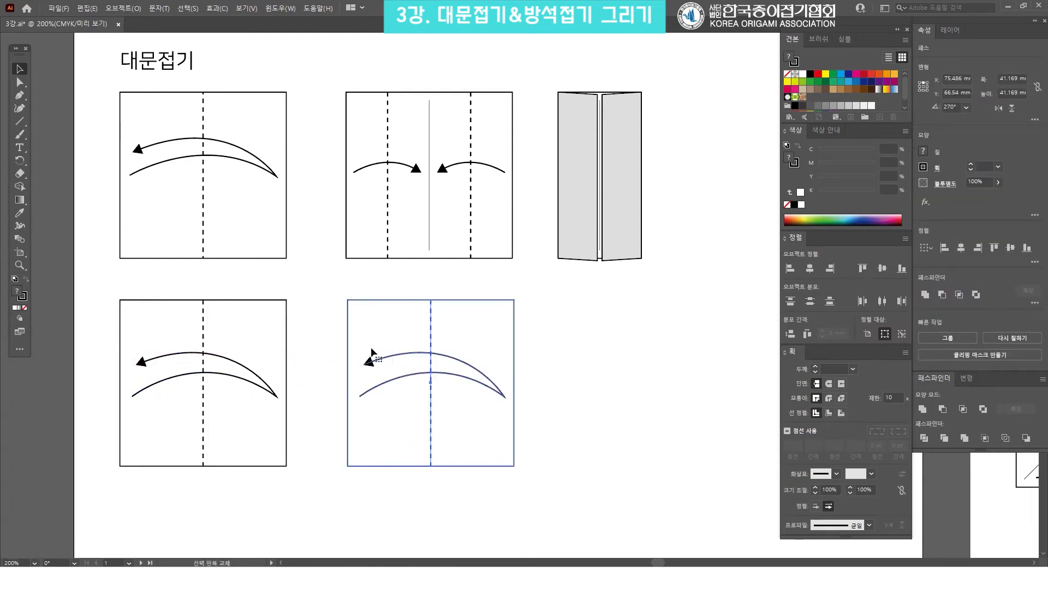
click(613, 379)
Step: Delete the folded arrow curve from the duplicated square beneath the second reference diagram
scroll(599, 297, down, 1)
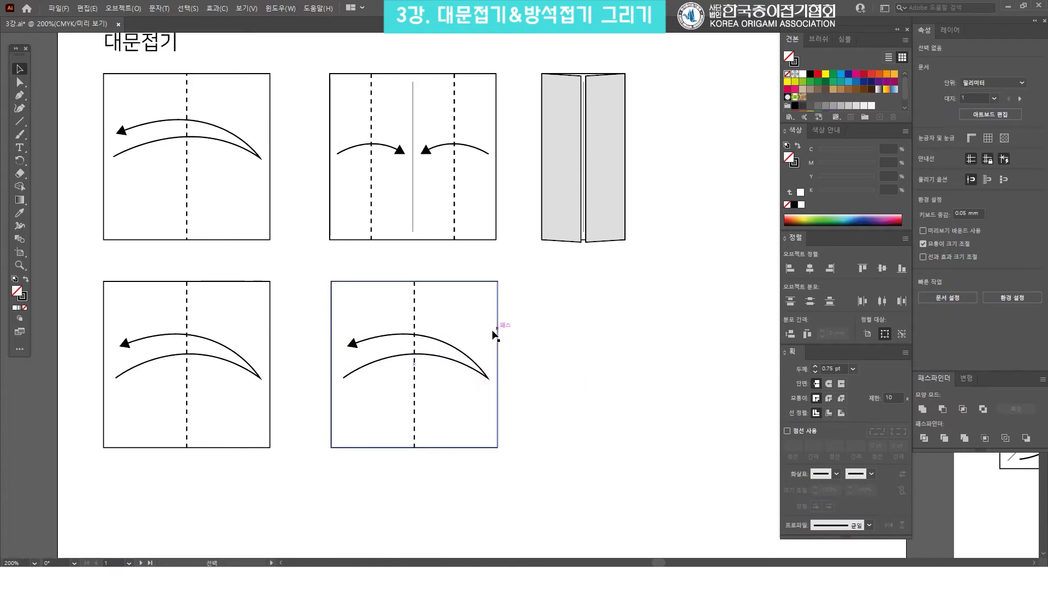
key(BackSpace)
click(461, 363)
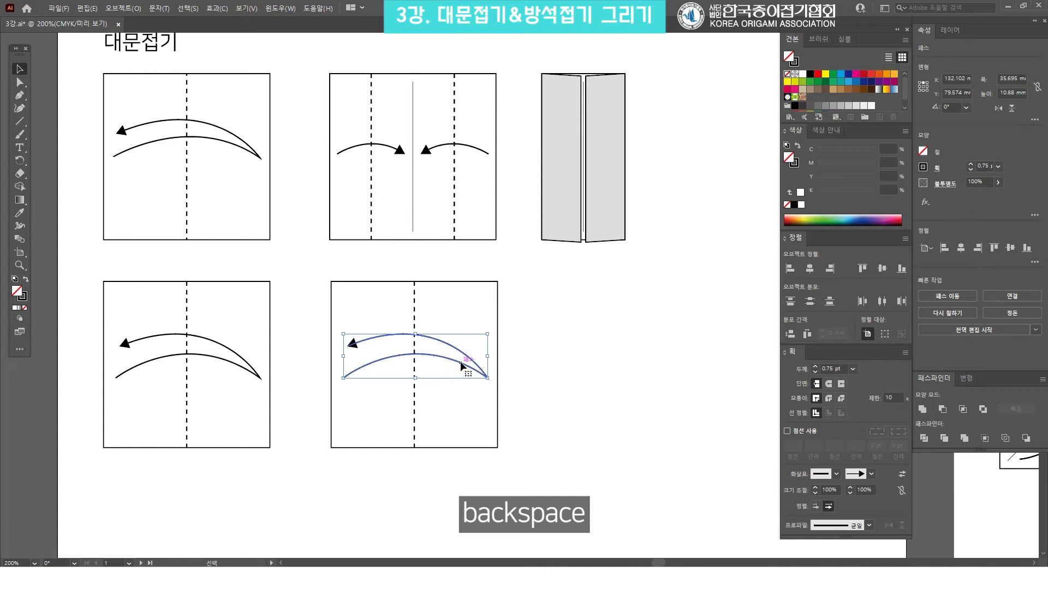
key(BackSpace)
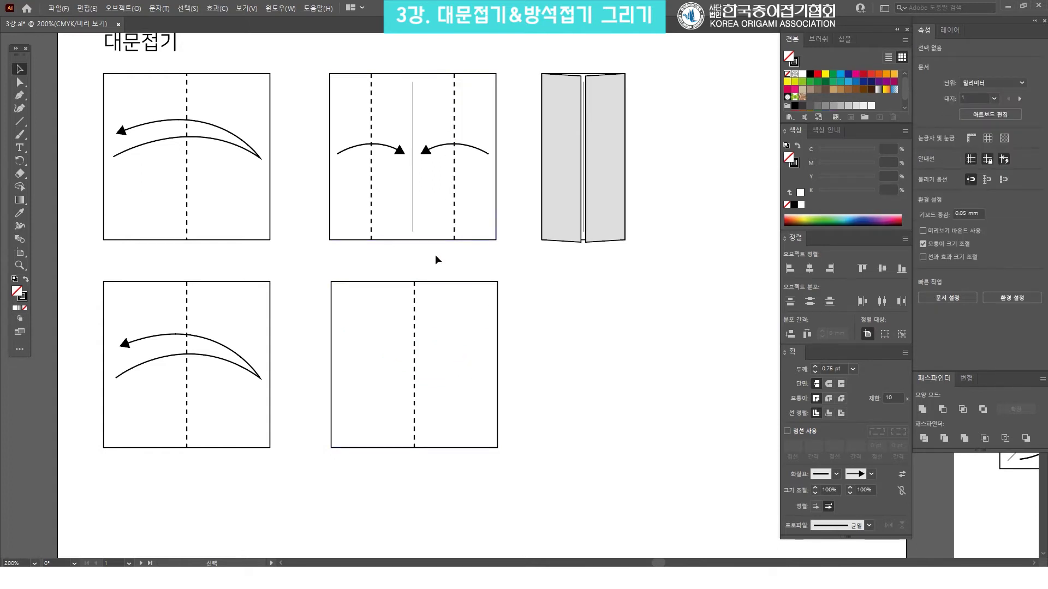
Step: Set the duplicated square's centre dashed line to a 0.25 pt stroke and turn off its dashes (점선 사용)
click(414, 298)
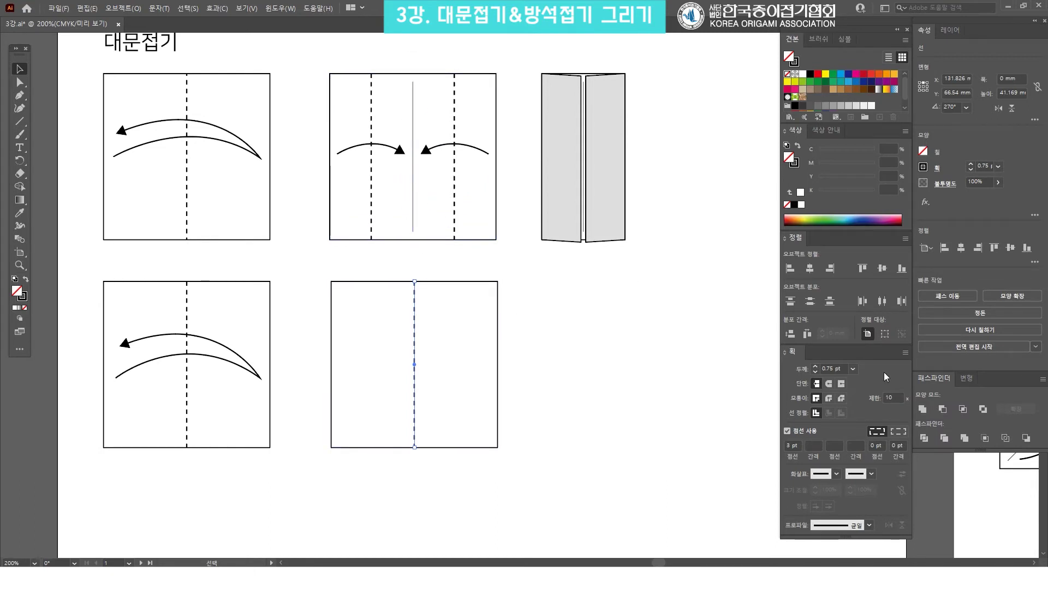
click(852, 369)
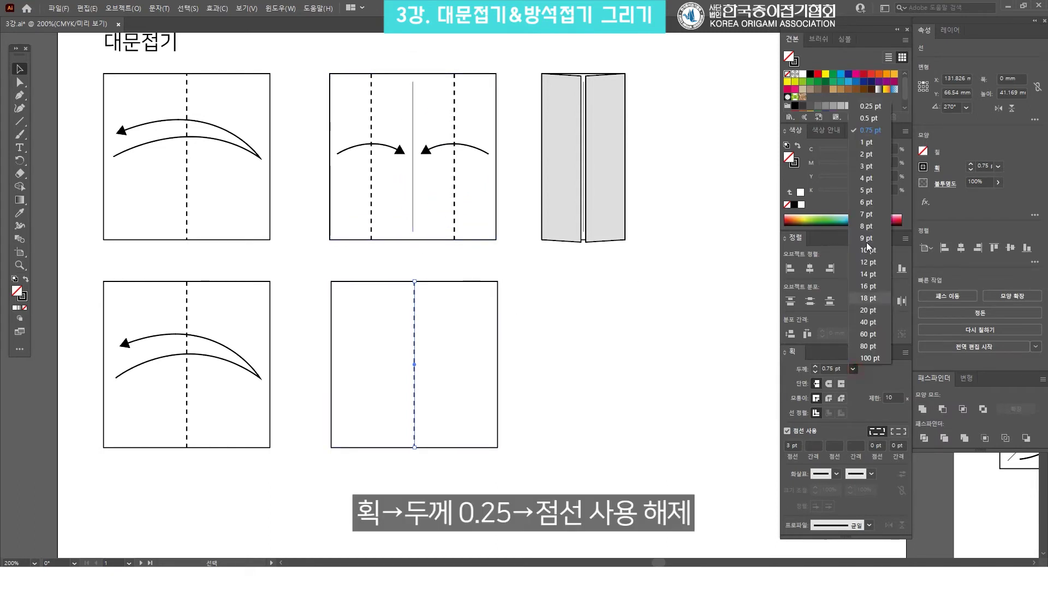
click(873, 106)
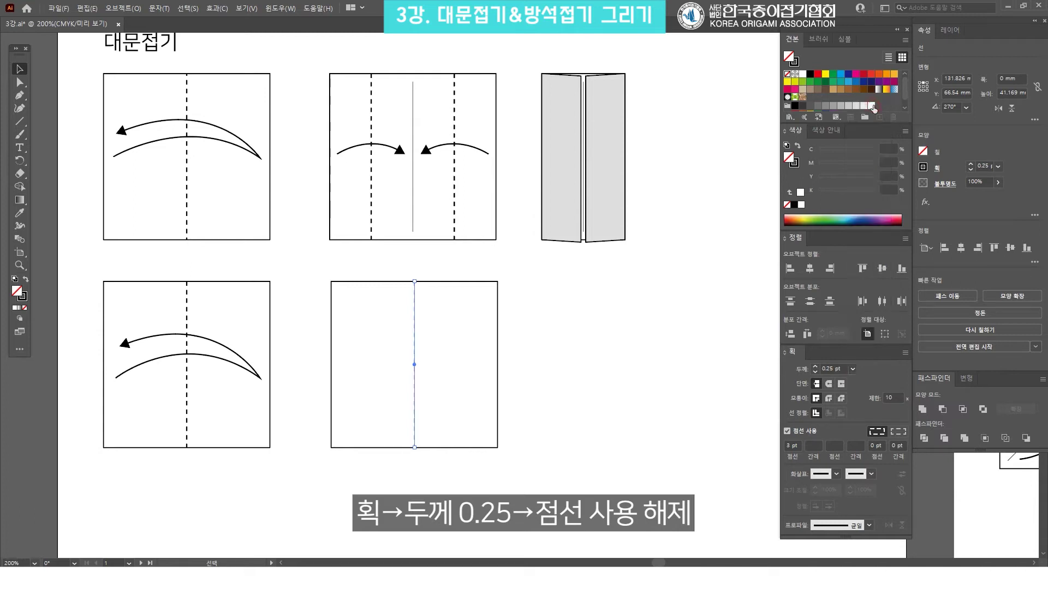
click(787, 431)
click(611, 296)
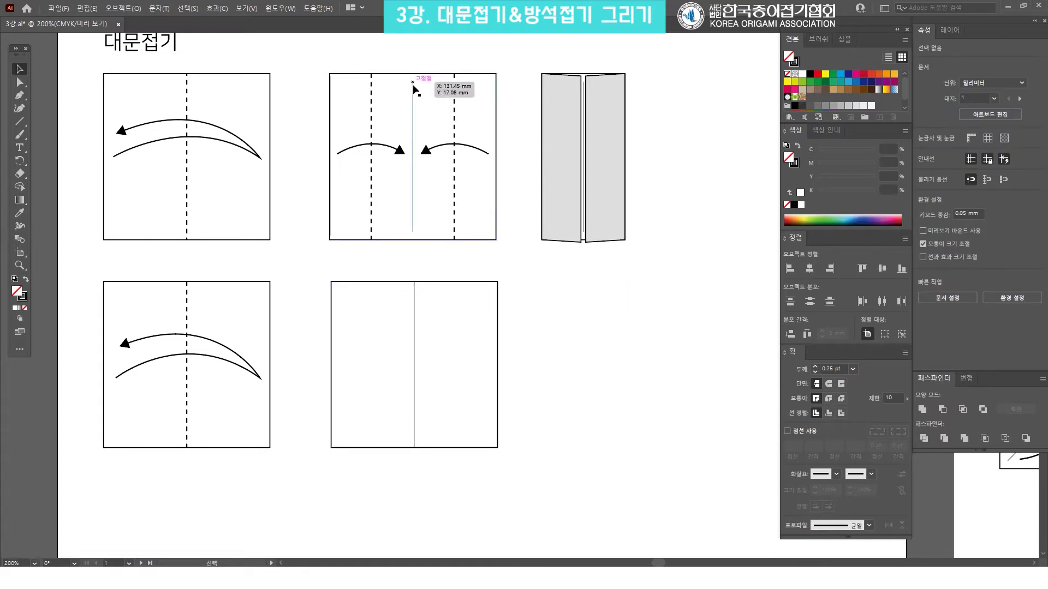
mouse_move(396, 57)
mouse_down()
mouse_move(420, 77)
mouse_move(406, 82)
mouse_up()
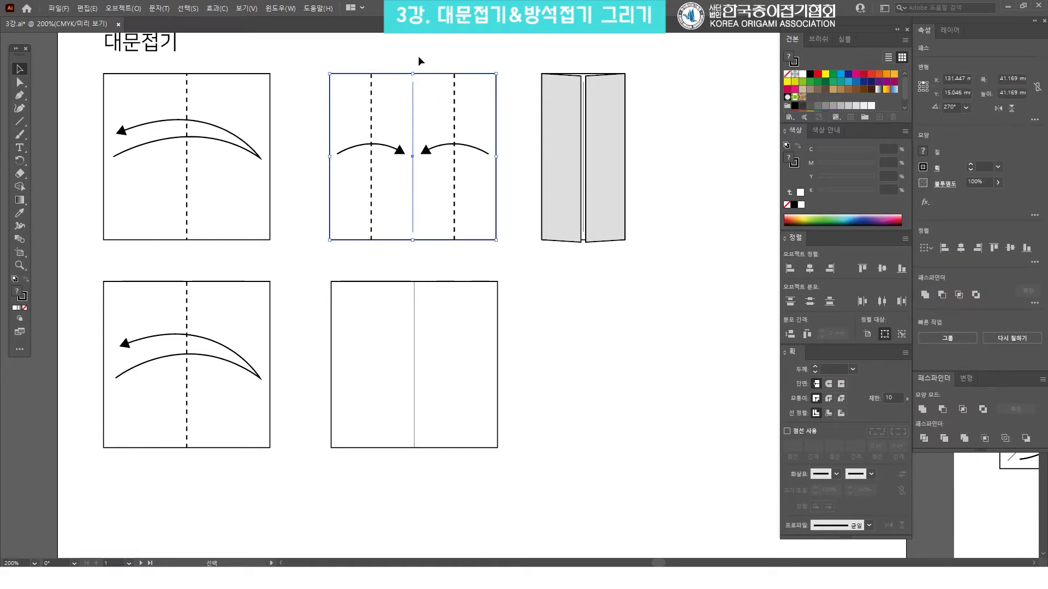
click(446, 58)
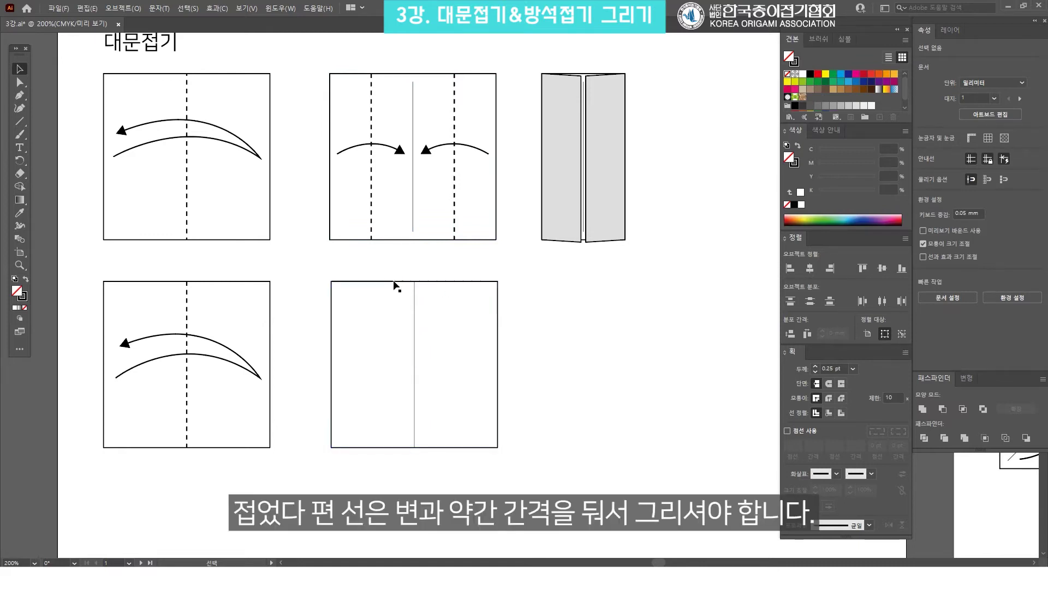
drag(388, 261, 439, 311)
click(525, 290)
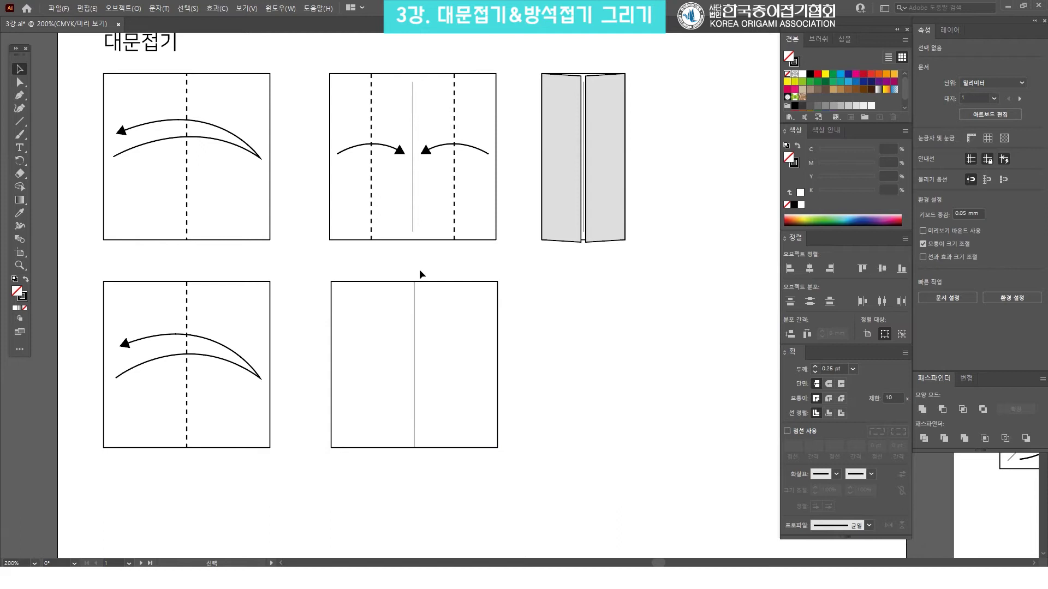
Step: Shorten the thin centre line equally at both ends to about 37 mm, leaving a small gap to the square's edges
click(414, 299)
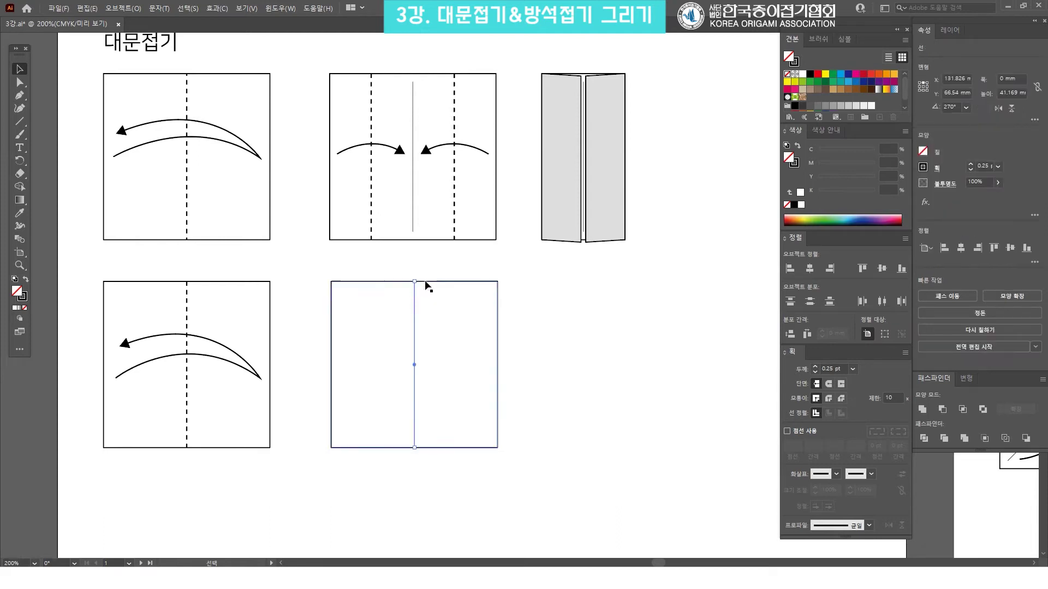
drag(416, 283, 418, 279)
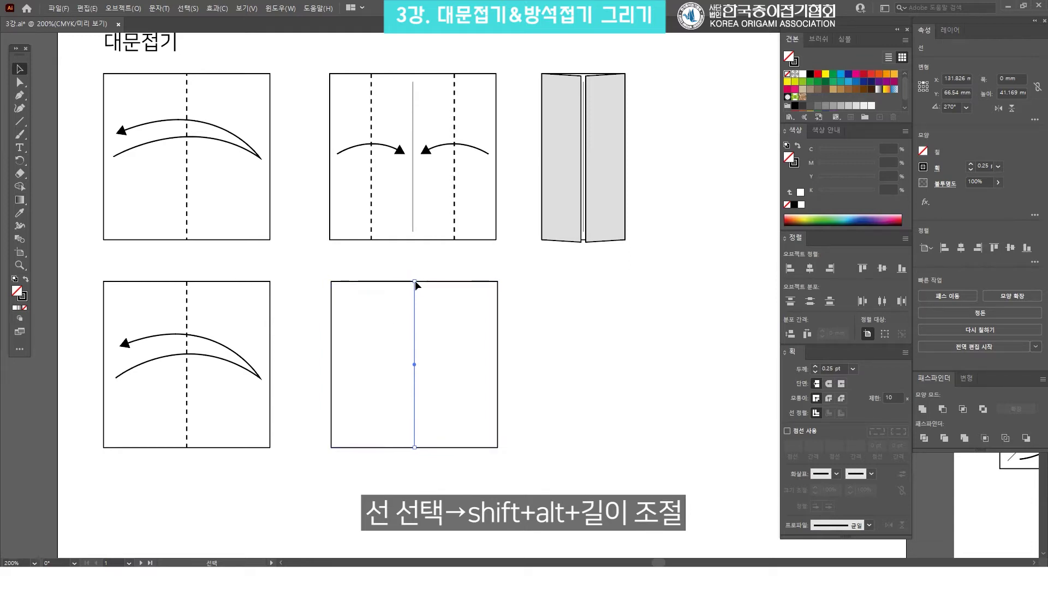
mouse_move(415, 281)
mouse_down()
mouse_move(417, 312)
mouse_move(417, 273)
mouse_move(427, 314)
mouse_move(423, 267)
mouse_move(423, 321)
mouse_move(422, 257)
mouse_move(415, 334)
mouse_move(418, 260)
mouse_move(416, 327)
mouse_move(417, 268)
mouse_move(420, 294)
mouse_up()
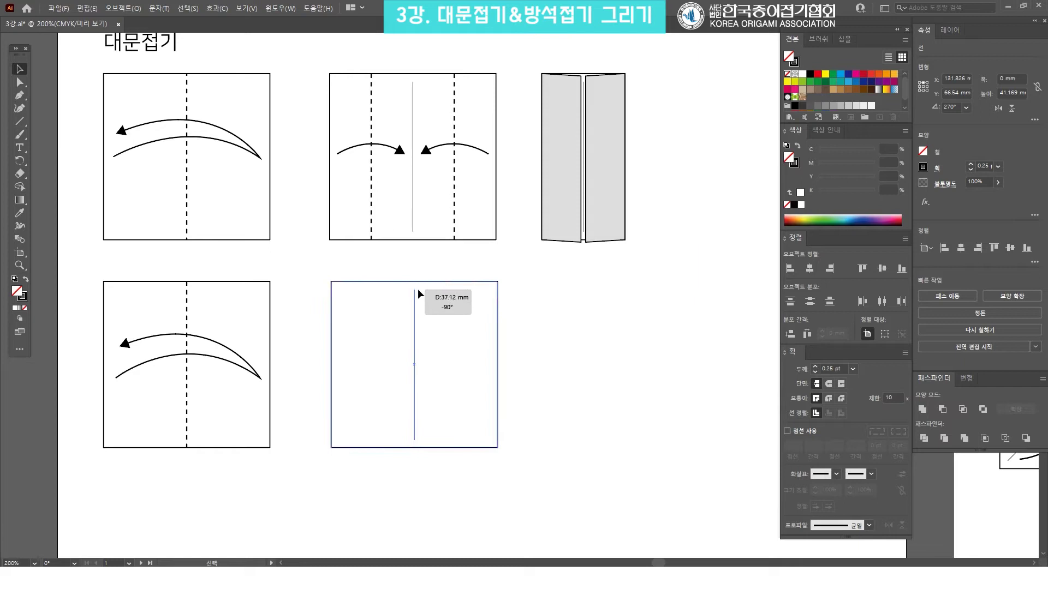
drag(417, 289, 447, 302)
click(555, 295)
click(528, 303)
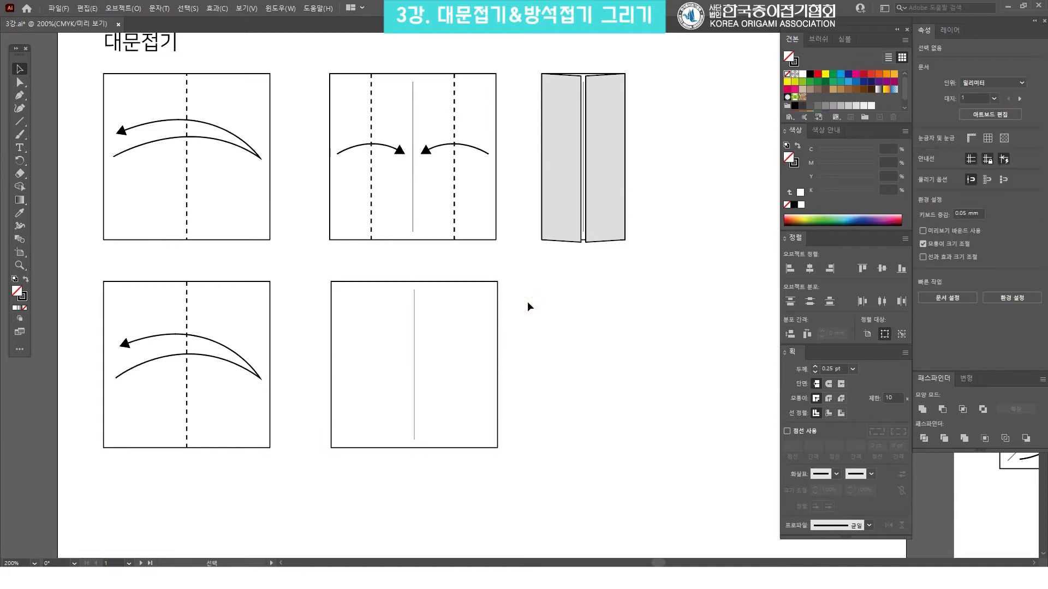
drag(565, 325, 553, 324)
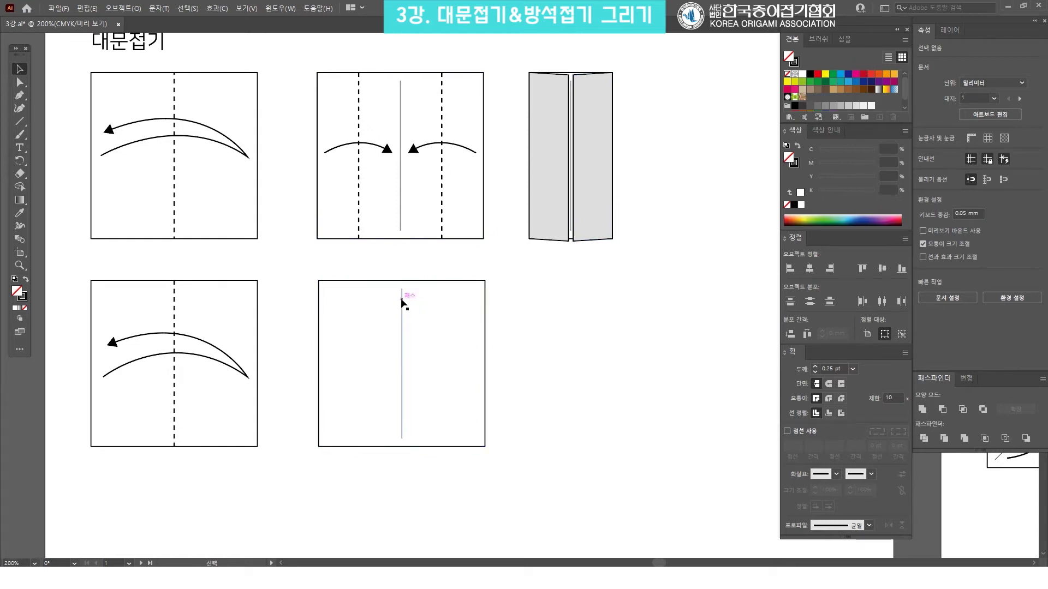
drag(410, 294, 417, 291)
click(398, 259)
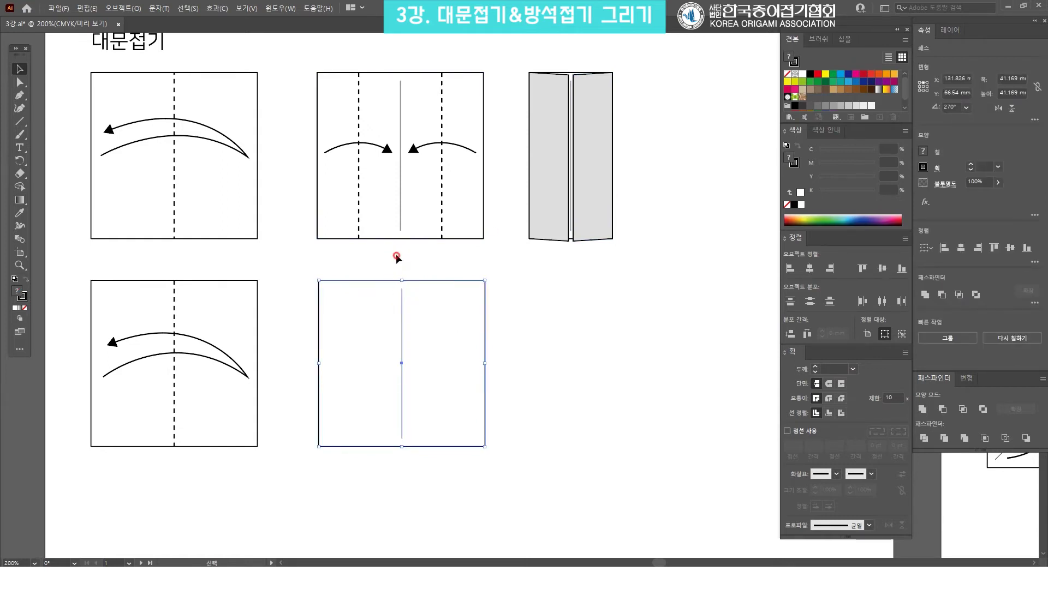
drag(369, 267, 418, 289)
click(519, 256)
drag(367, 263, 427, 303)
click(417, 258)
click(402, 294)
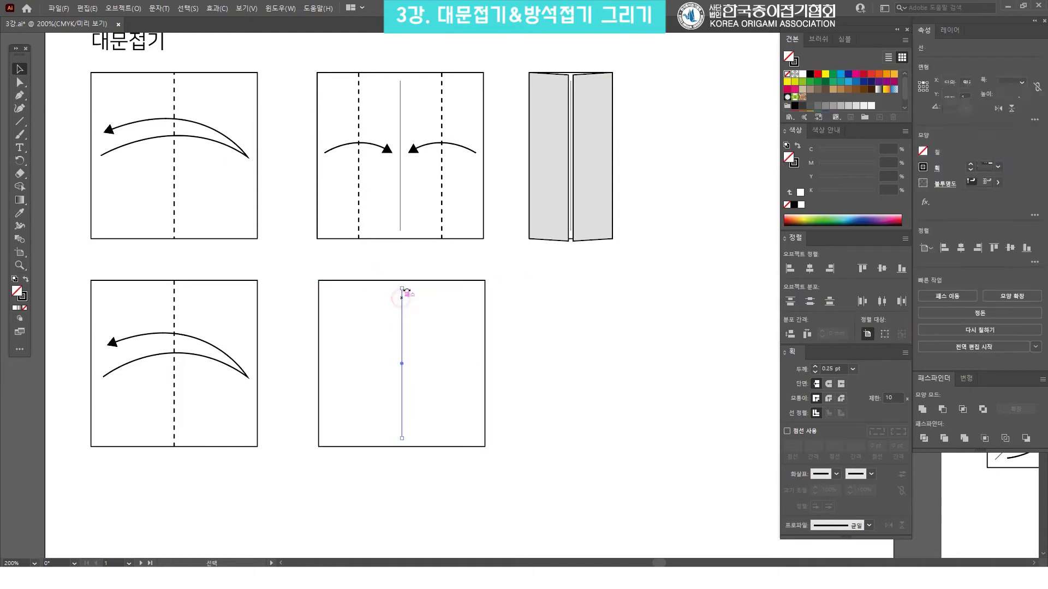
drag(385, 303, 419, 254)
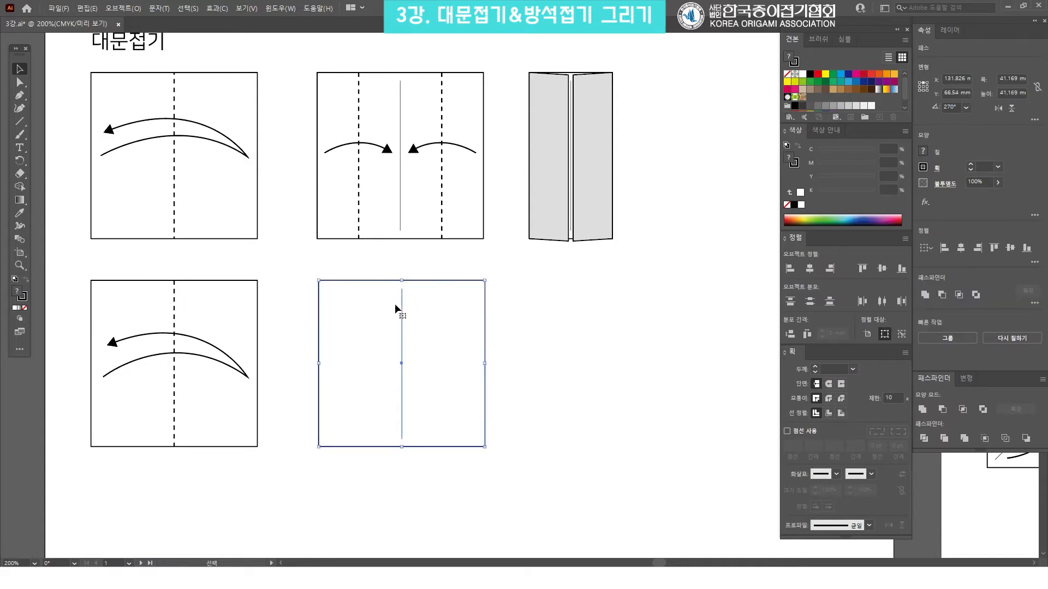
click(436, 255)
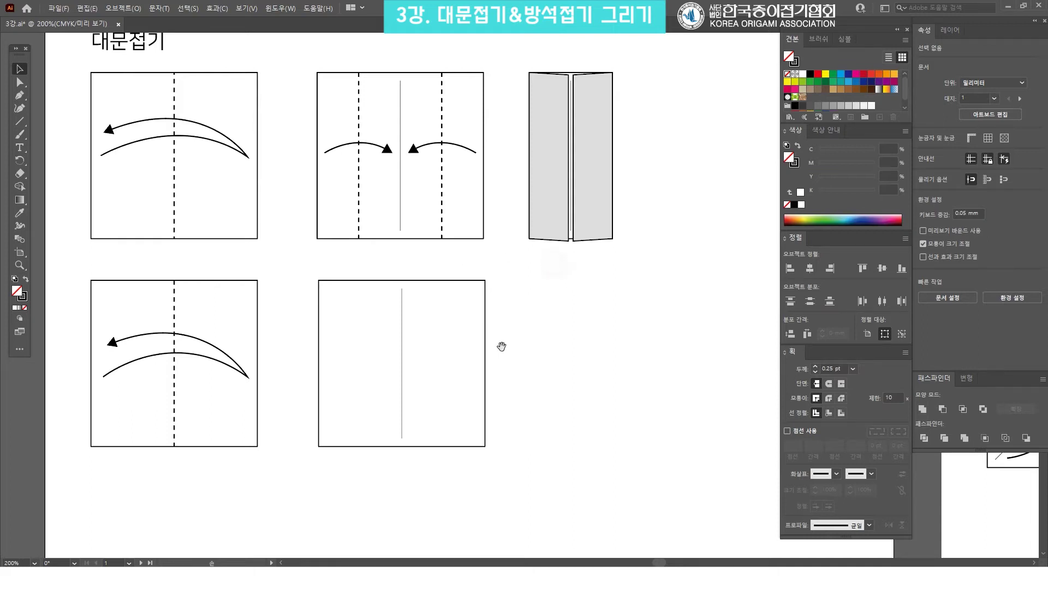
drag(498, 346, 524, 295)
scroll(491, 196, up, 3)
click(460, 141)
click(376, 134)
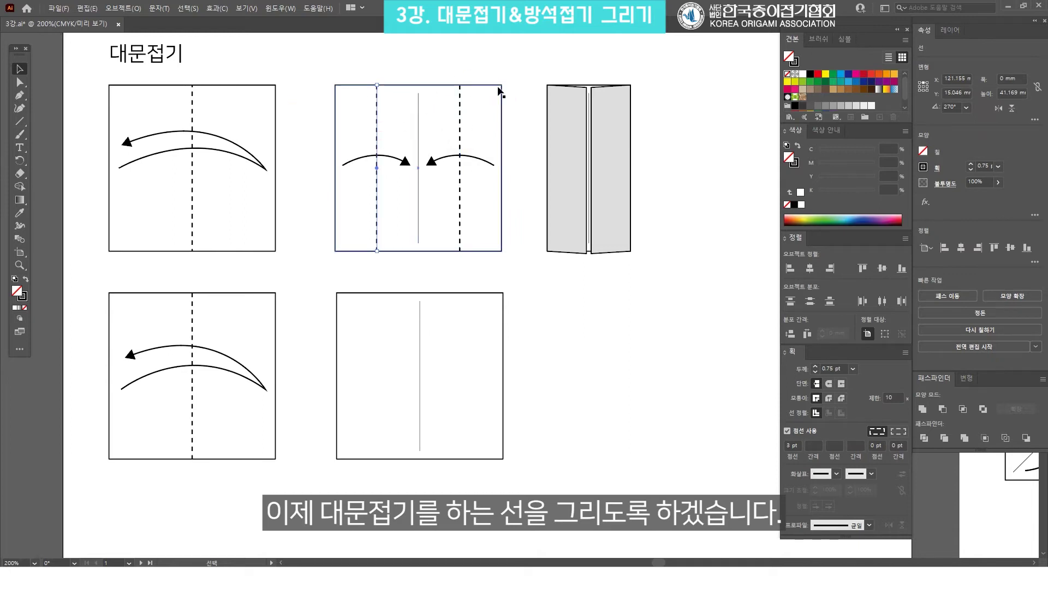
click(535, 281)
drag(523, 305, 528, 258)
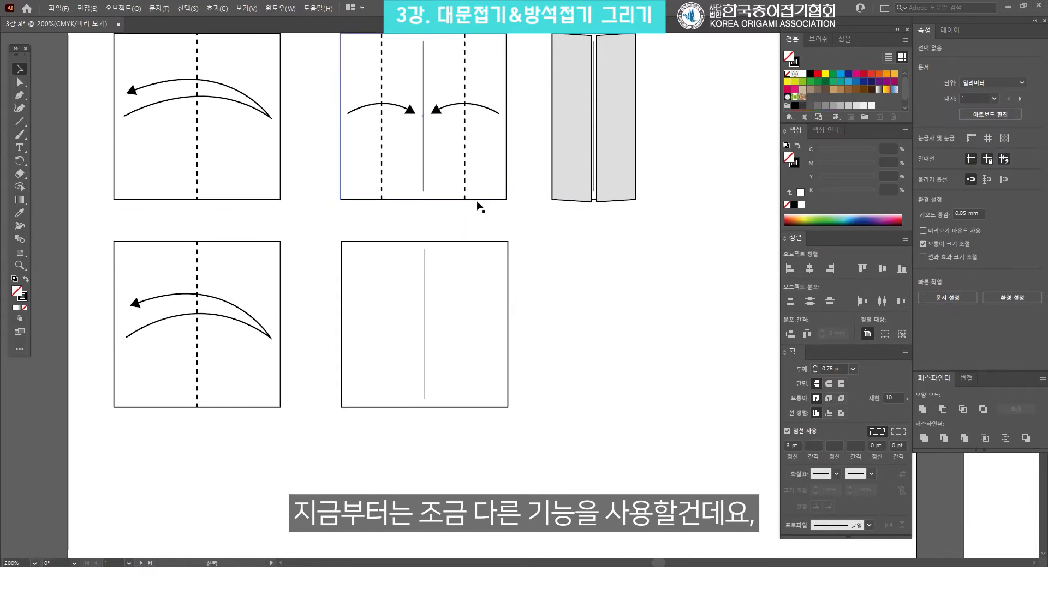
click(588, 269)
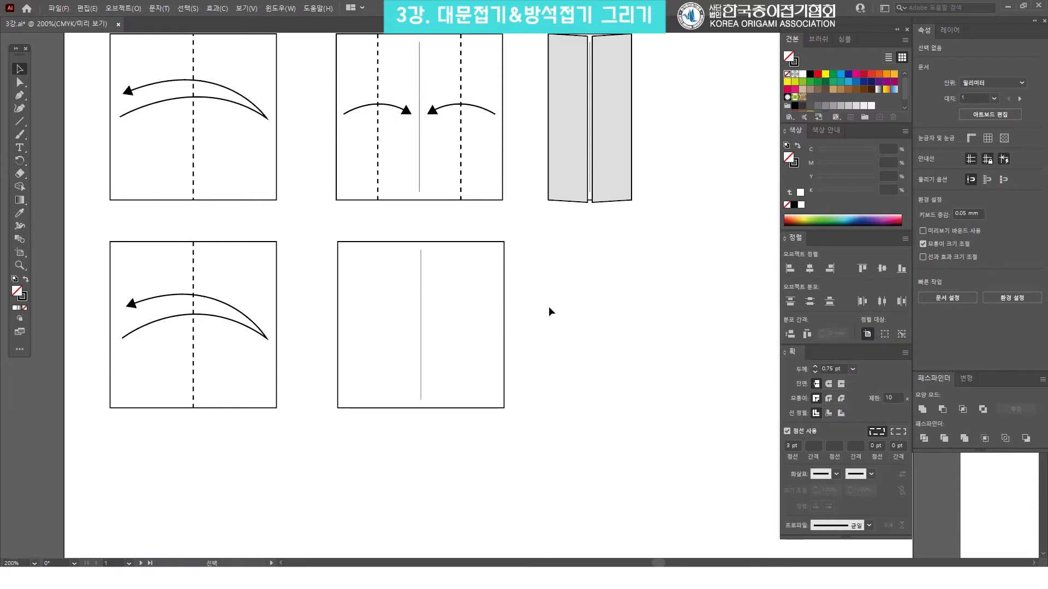
click(432, 157)
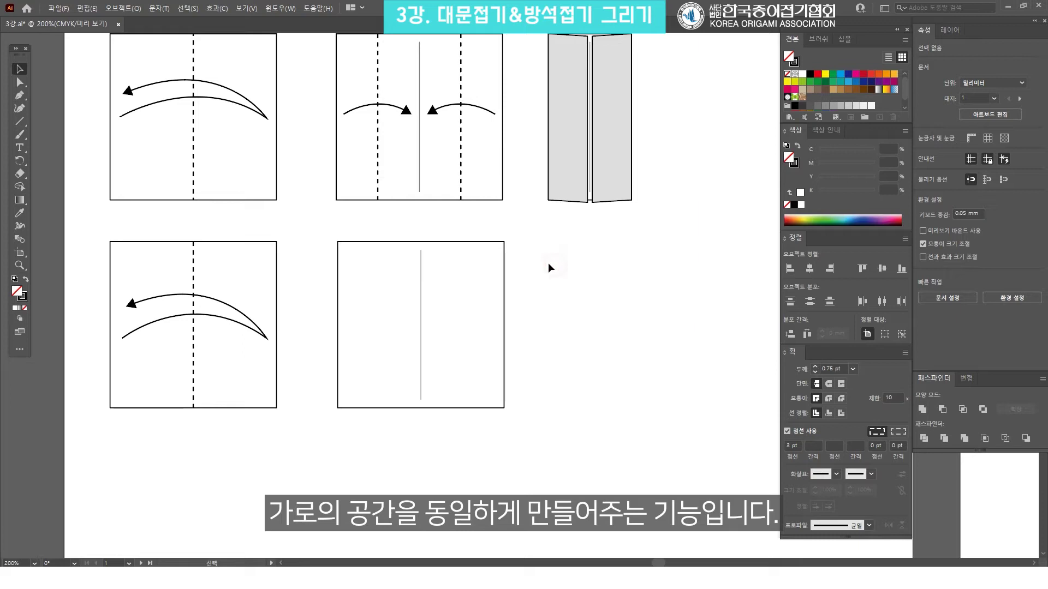
Step: Draw a vertical helper line about 9 mm long downward from the second square's lower-left corner
click(20, 123)
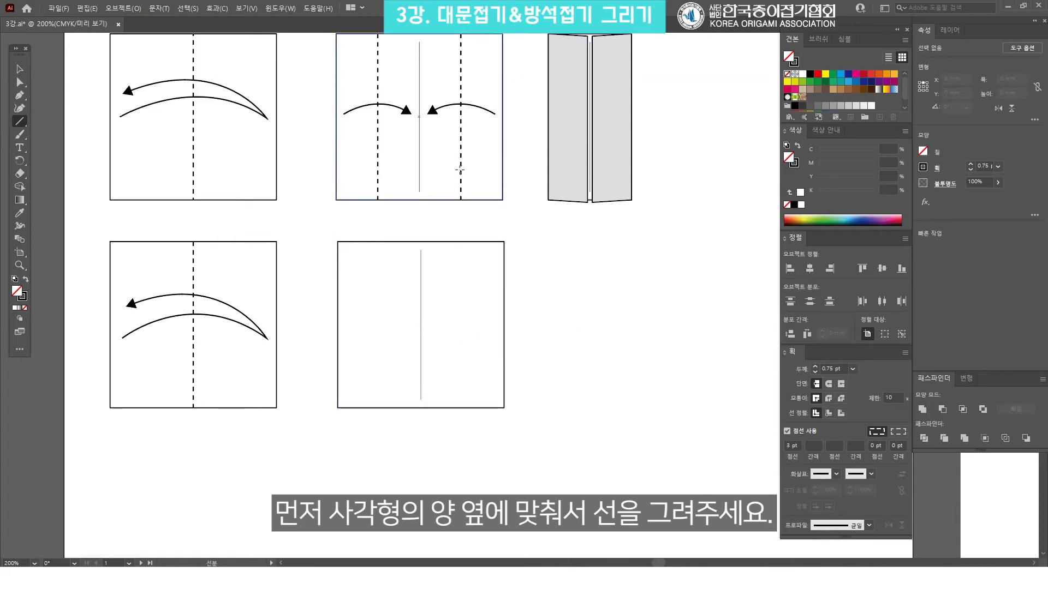
drag(337, 408, 338, 443)
key(v)
click(418, 418)
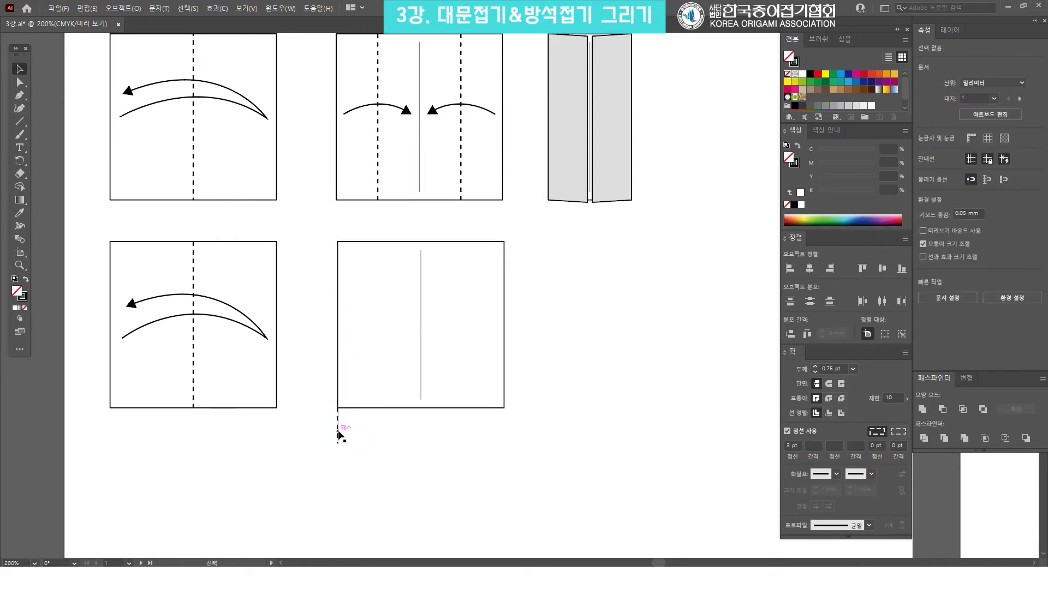
click(338, 435)
Step: Draw a matching short vertical helper line downward from the second square's lower-right corner
click(20, 121)
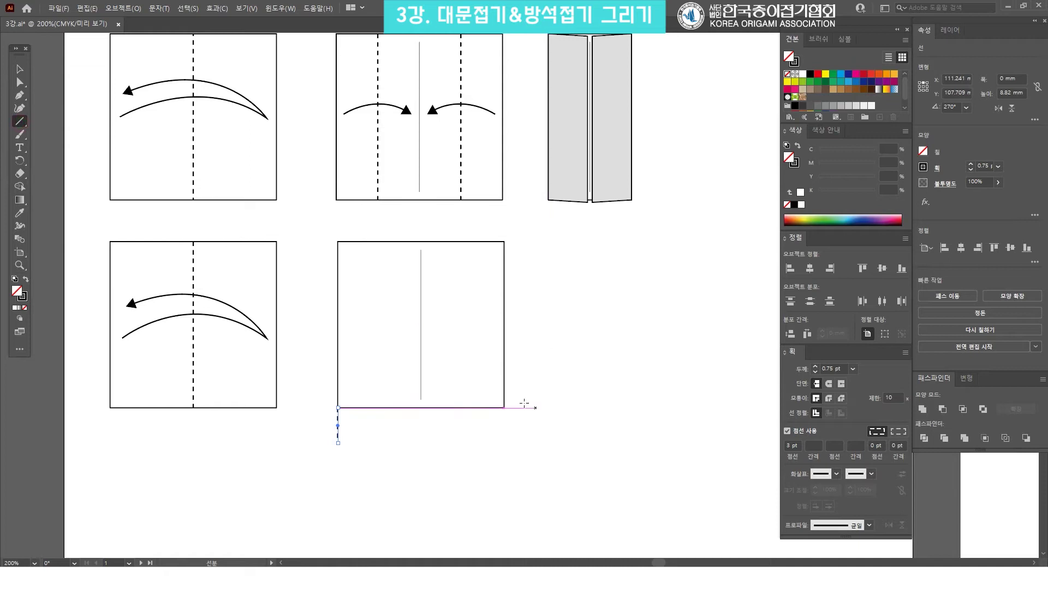
drag(504, 407, 504, 453)
key(v)
click(552, 418)
drag(567, 459, 322, 433)
click(647, 395)
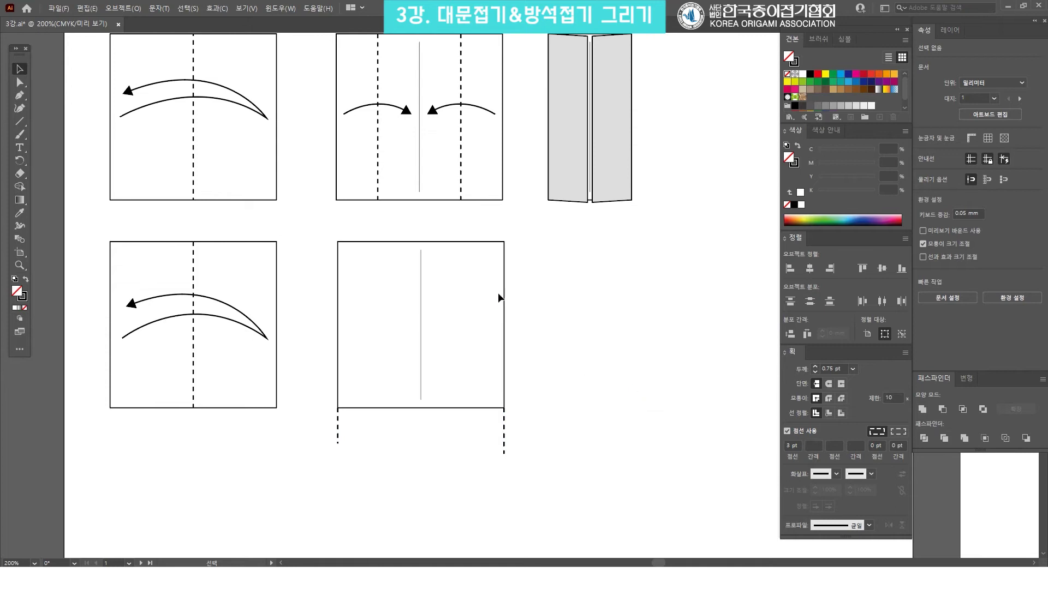
Step: Duplicate the thin centre line horizontally to each side, placing one copy in the square's left half and one in its right half
click(424, 273)
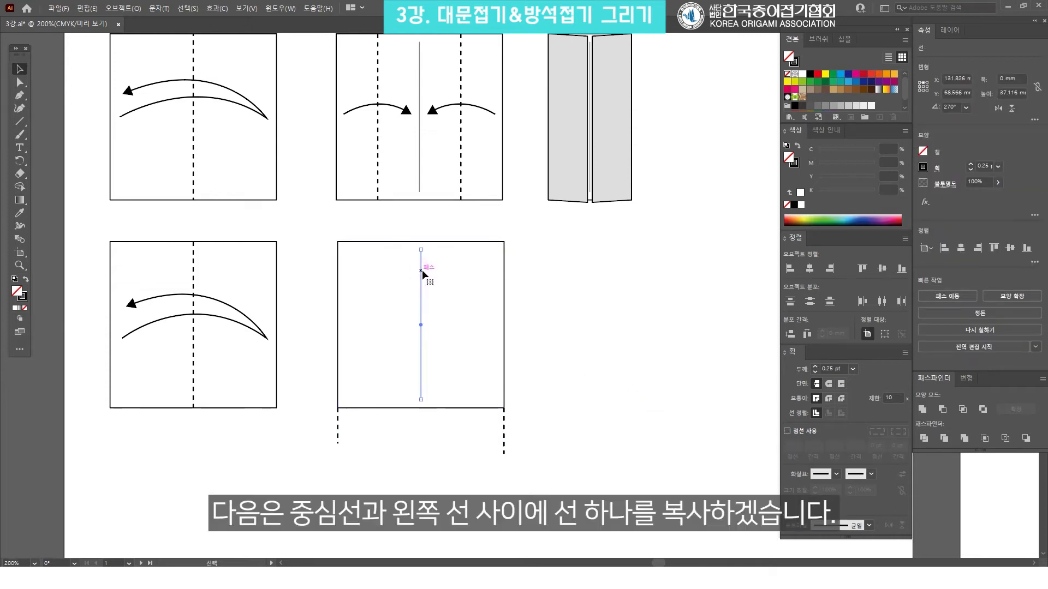
drag(424, 273, 371, 272)
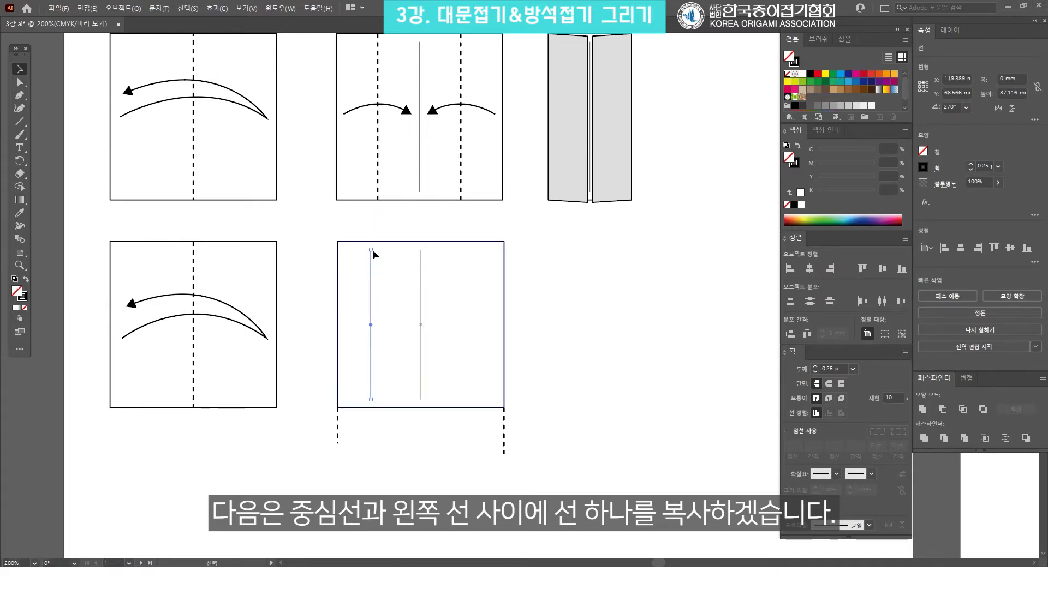
click(421, 392)
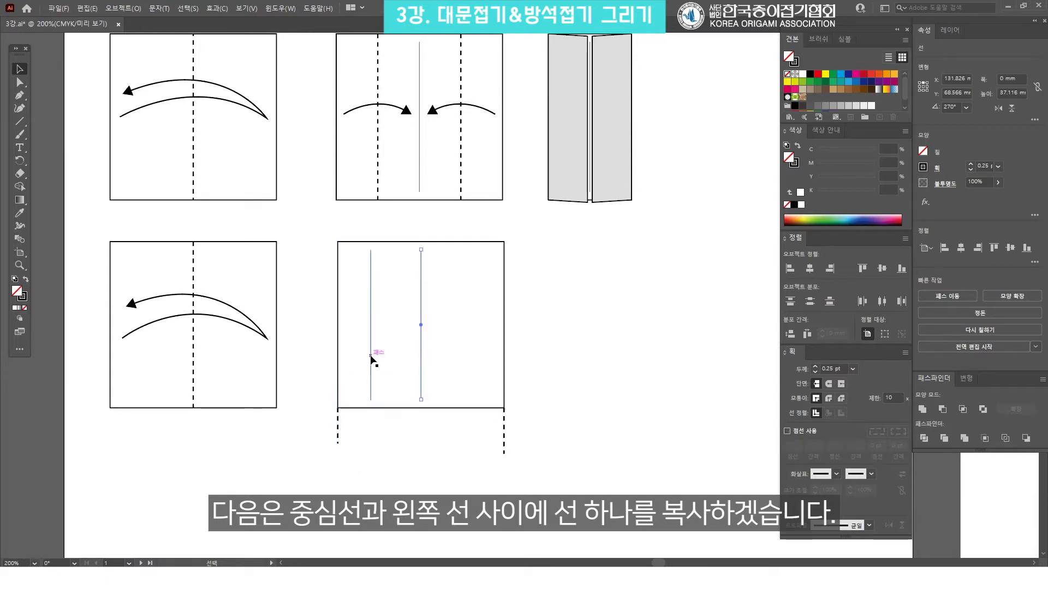
click(424, 471)
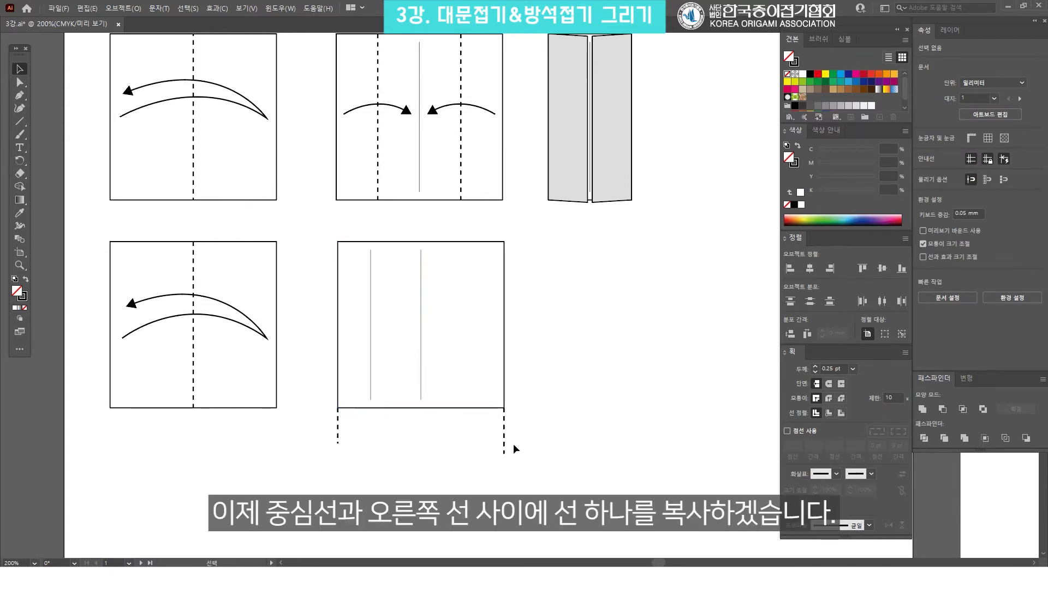
drag(422, 357, 451, 358)
click(539, 307)
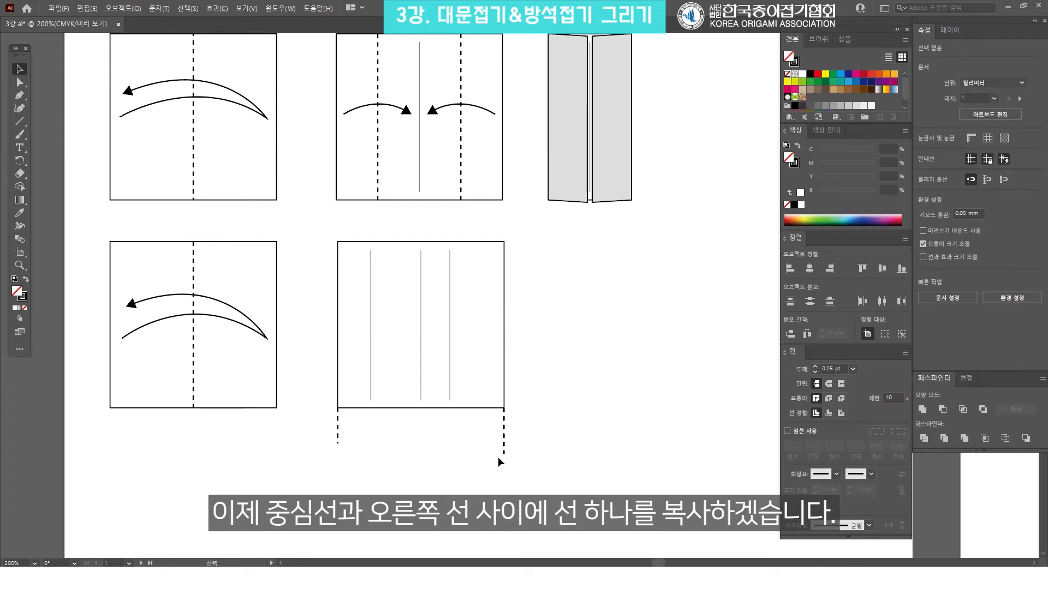
click(430, 368)
click(443, 356)
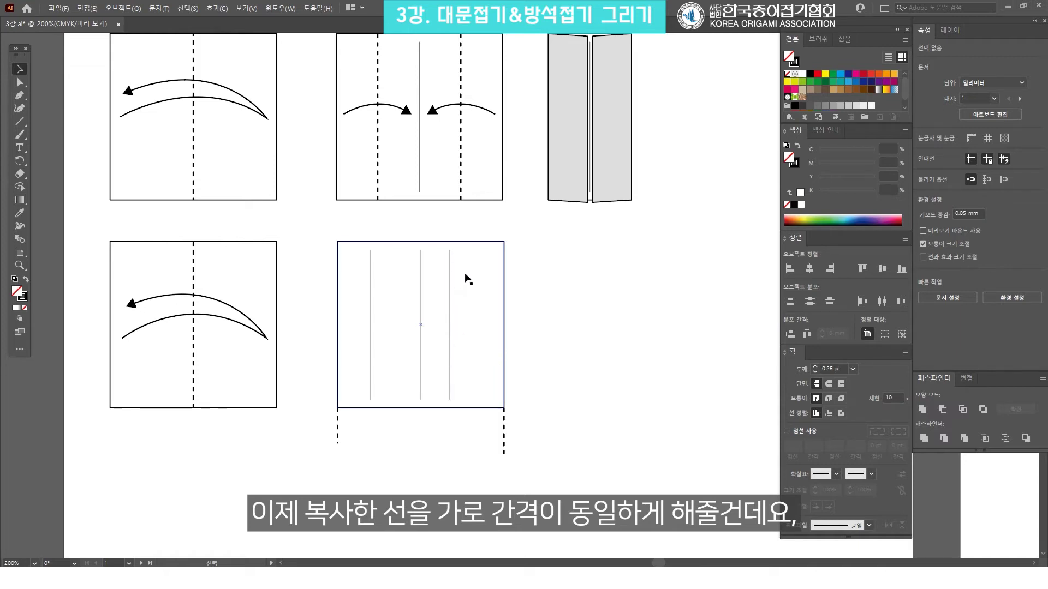
Step: Distribute the centre line, the right copy and the right helper line with equal horizontal spacing
click(503, 431)
shift+click(449, 374)
shift+click(421, 369)
shift+click(421, 368)
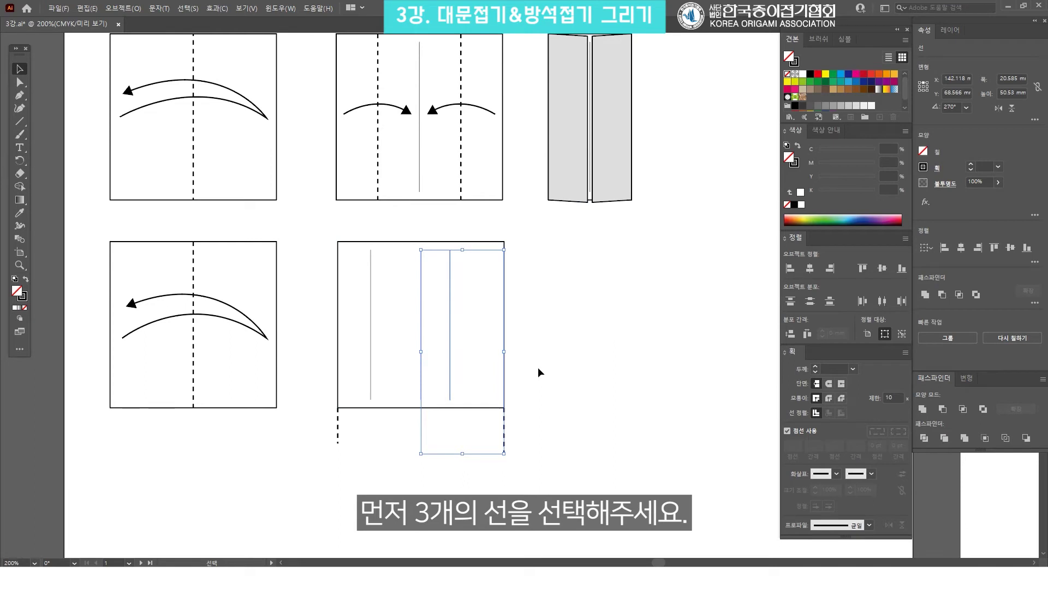
click(807, 335)
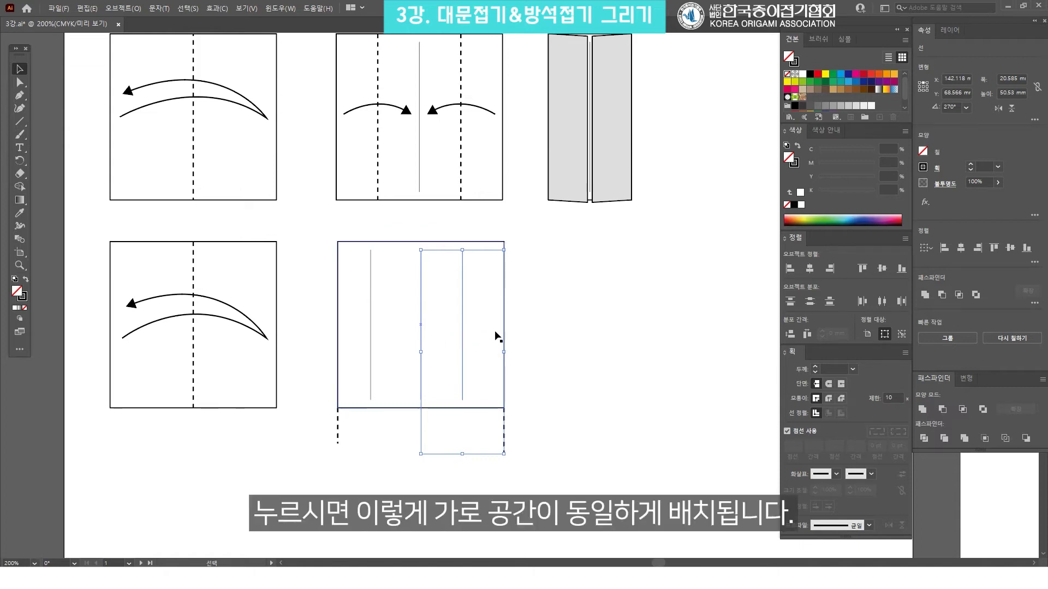
Step: Undo and redo the last equal horizontal distribution in the square's right half
key(ctrl+z)
key(ctrl+shift+z)
key(ctrl+z)
key(ctrl+shift+z)
click(546, 397)
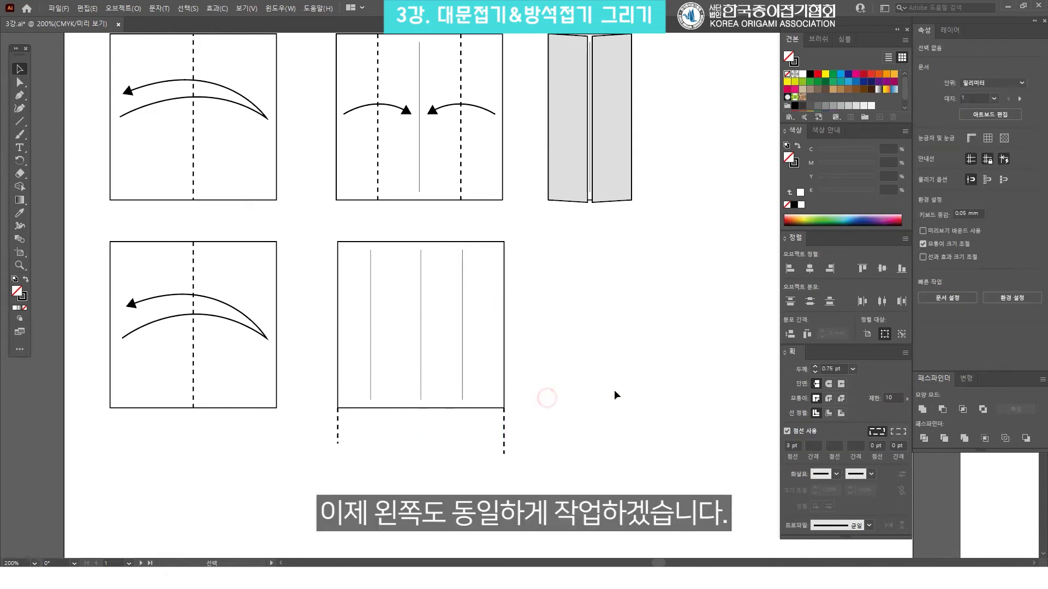
Step: Distribute the centre line, the left copy and the left helper line with equal horizontal spacing
drag(428, 429, 328, 335)
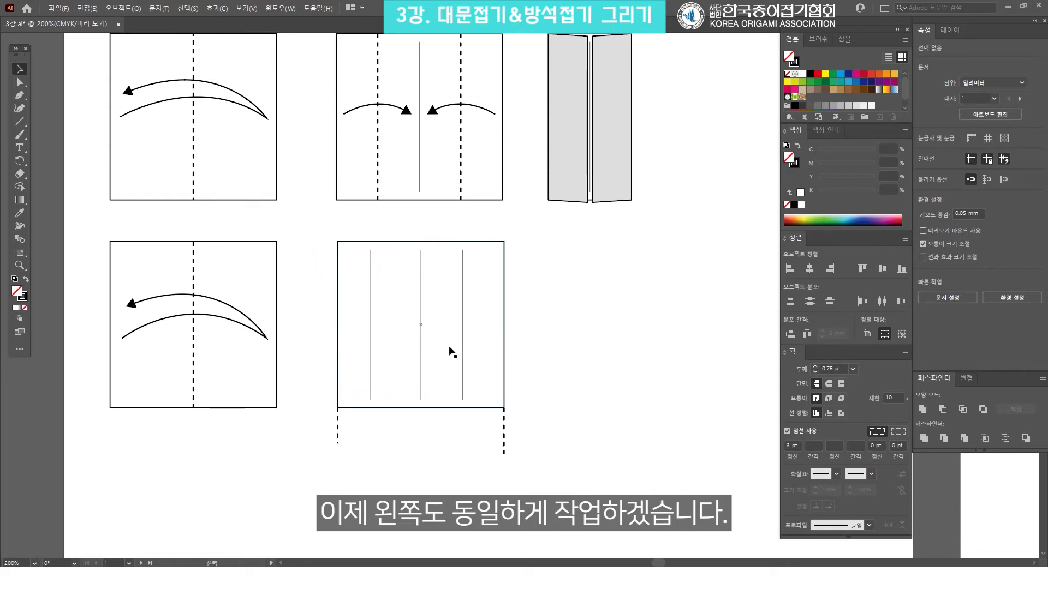
click(422, 381)
shift+click(338, 434)
shift+click(370, 394)
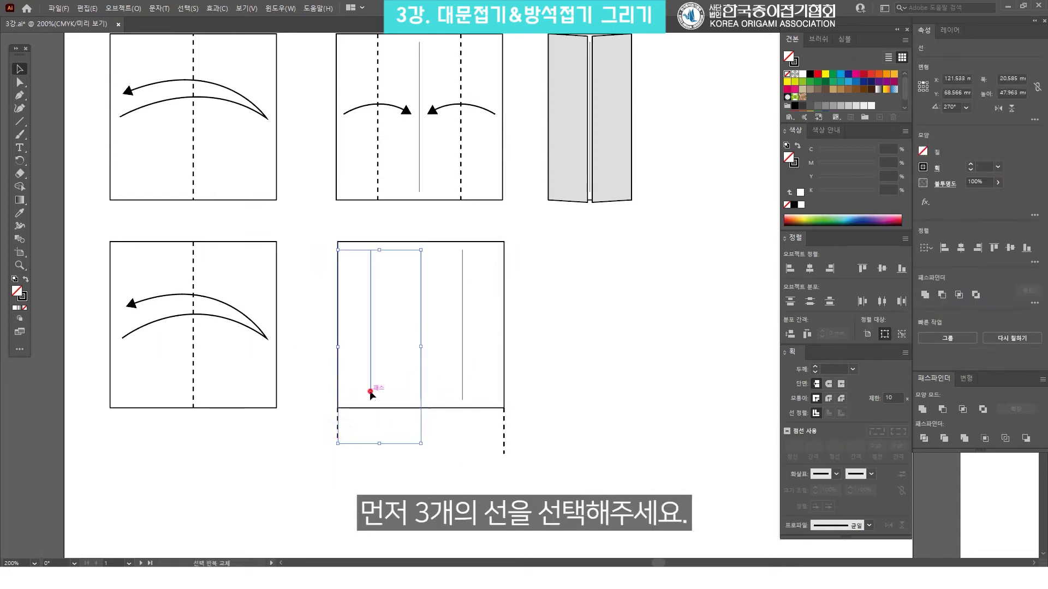
click(807, 334)
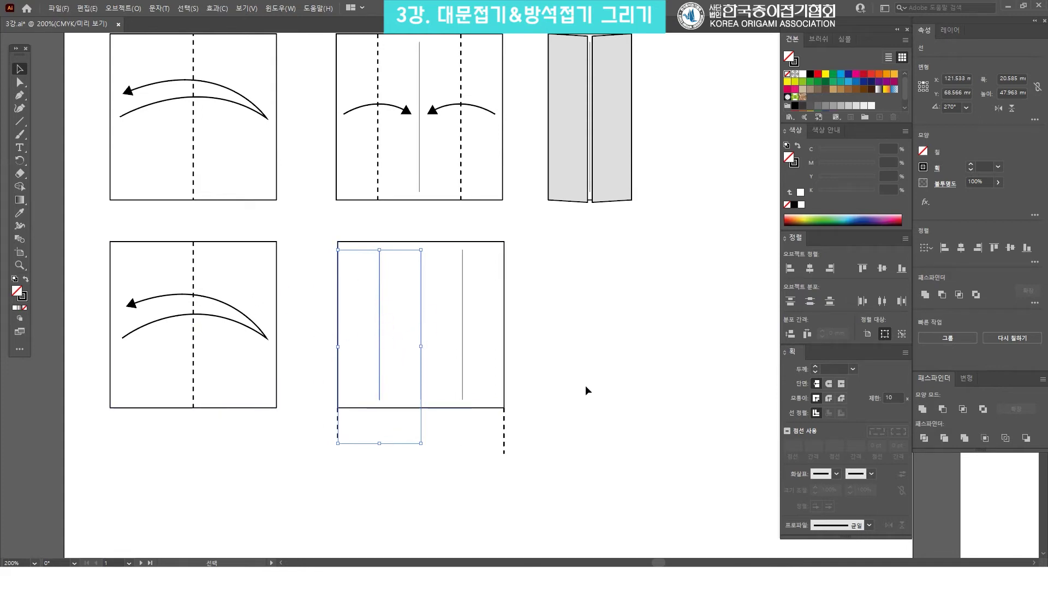
click(597, 421)
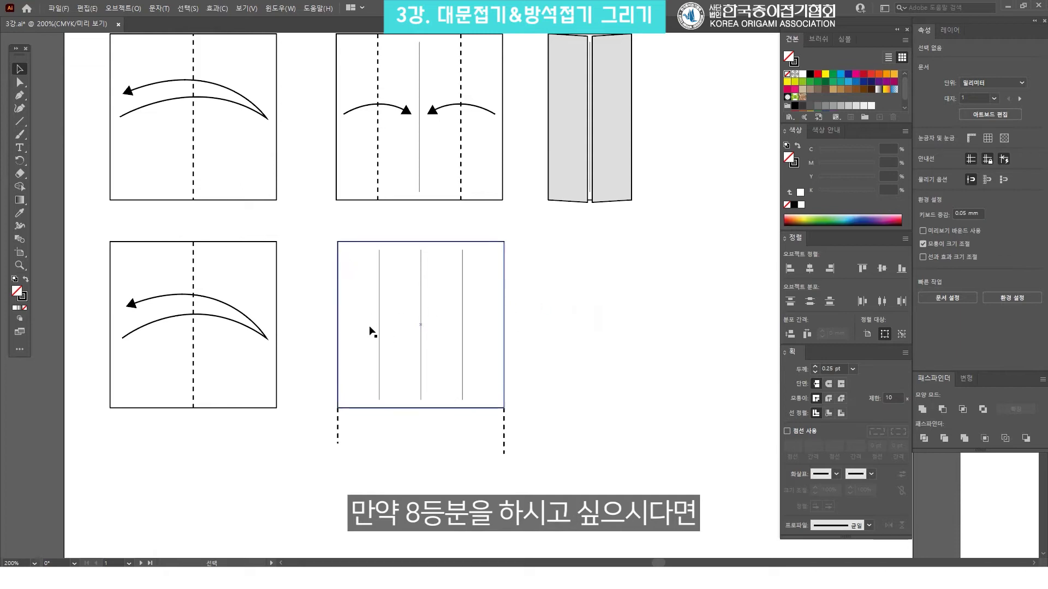
Step: Copy the left quarter line toward the square's left edge and space it equally between that line and the left helper line
drag(378, 348, 363, 350)
click(379, 365)
shift+click(362, 363)
shift+click(338, 425)
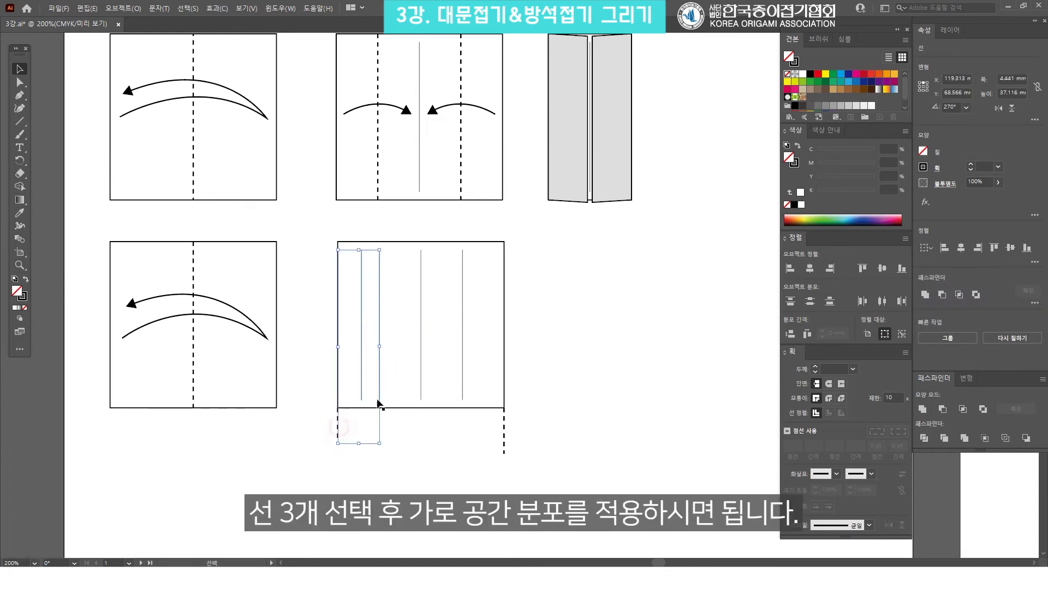
click(807, 334)
click(374, 303)
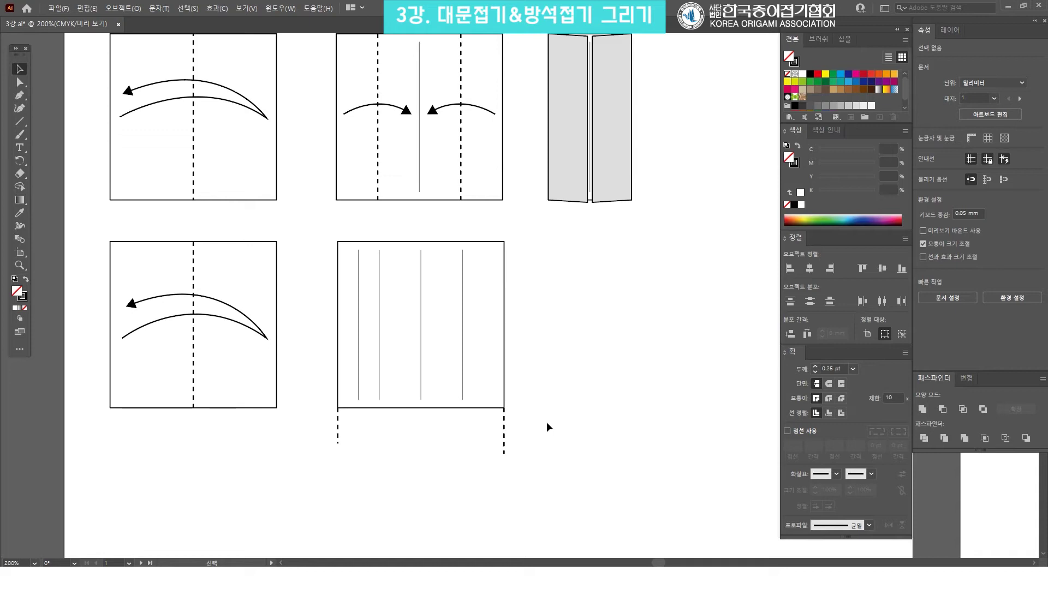
Step: Undo the extra eighth line and its distribution
key(ctrl+z)
key(ctrl+z)
key(ctrl+z)
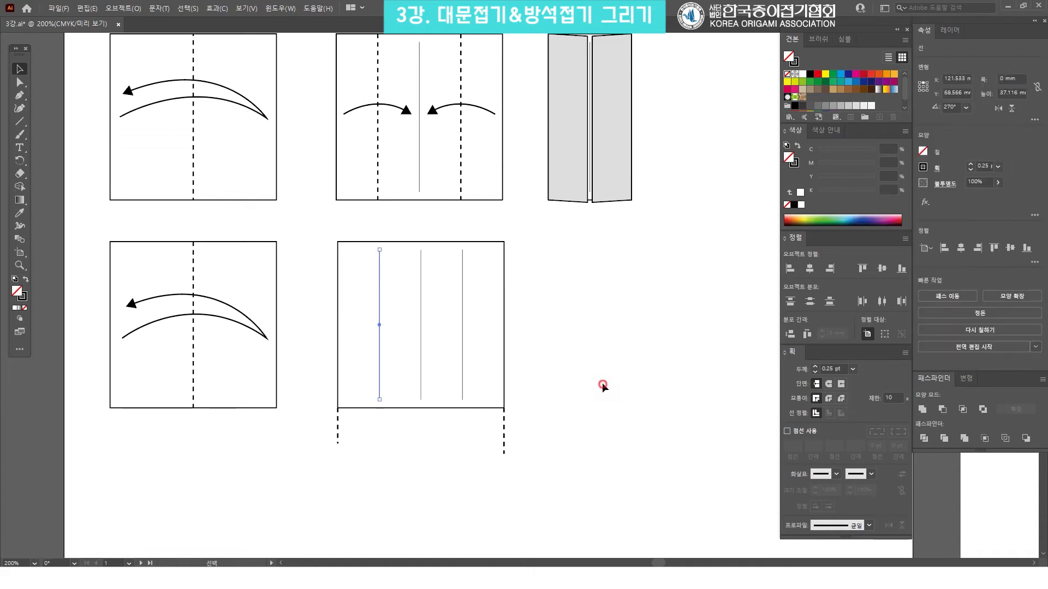
Step: Delete the two short dashed helper lines below the second square
drag(528, 434, 319, 416)
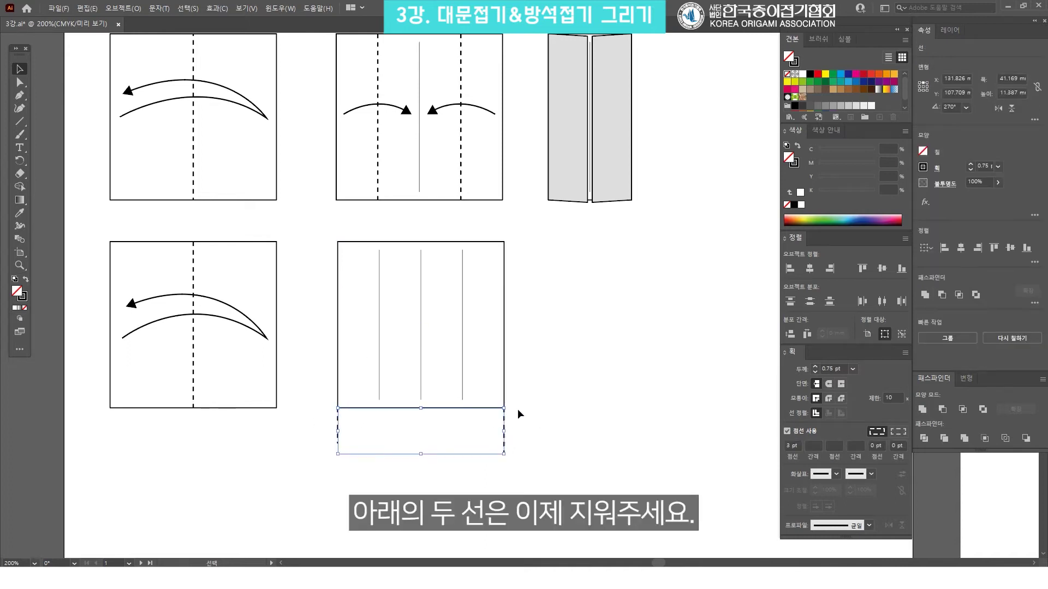
key(Delete)
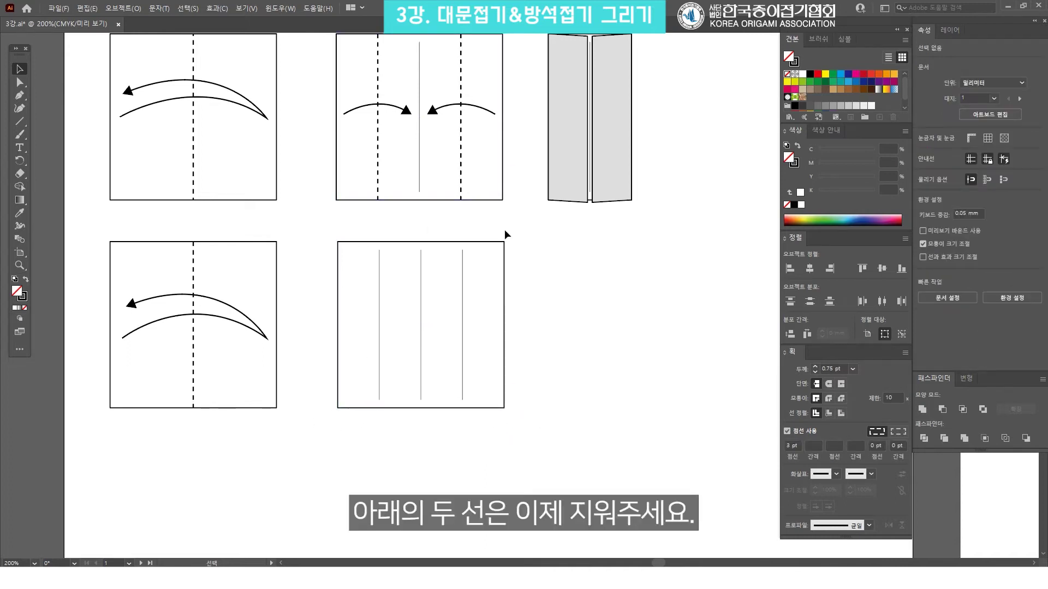
scroll(524, 251, up, 2)
click(452, 202)
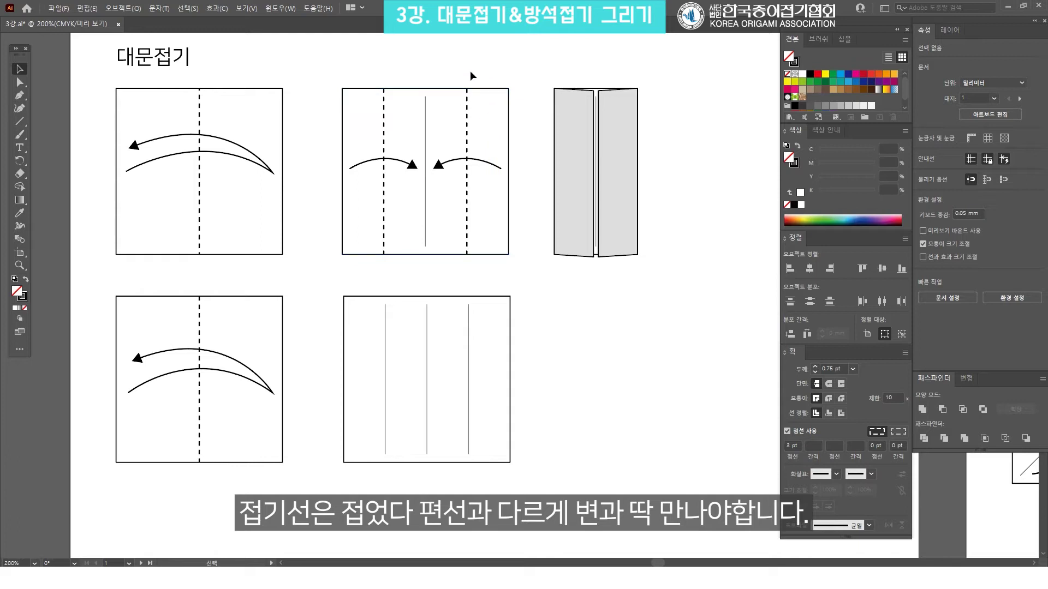
Step: Extend the two outer thin lines in the lower second square until they meet its upper and lower edges
click(469, 306)
shift+click(386, 311)
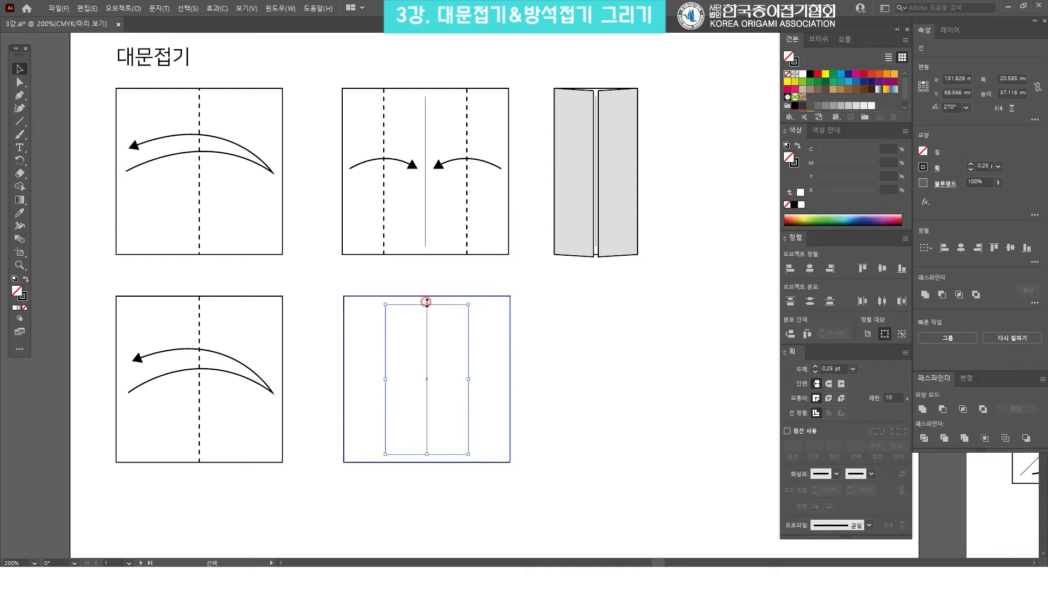
drag(426, 301, 424, 296)
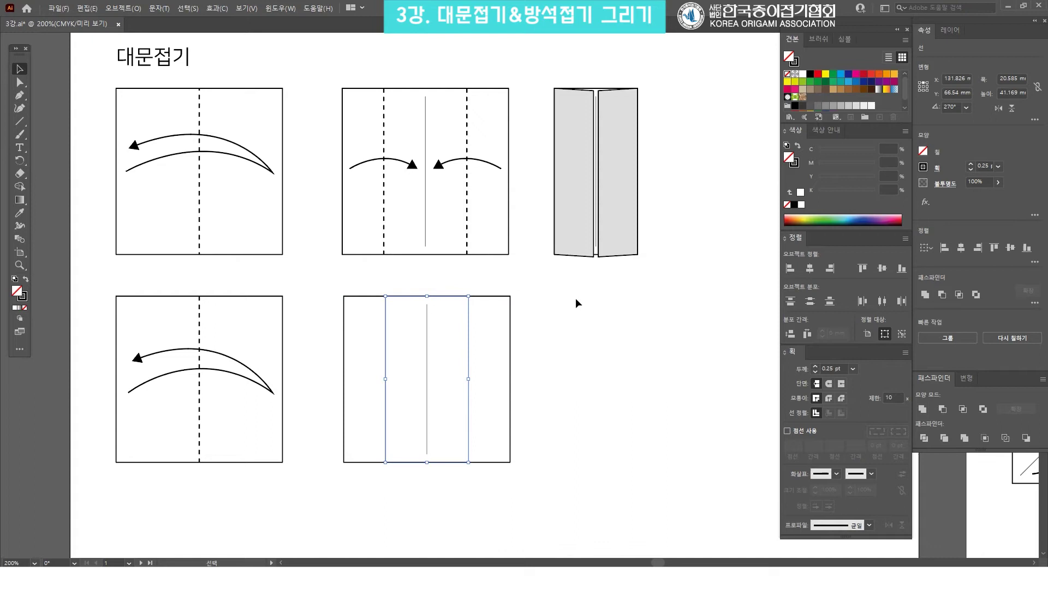
click(557, 334)
Step: Give the two outer fold lines a 0.75 pt stroke with 3 pt dashes
drag(384, 304, 479, 316)
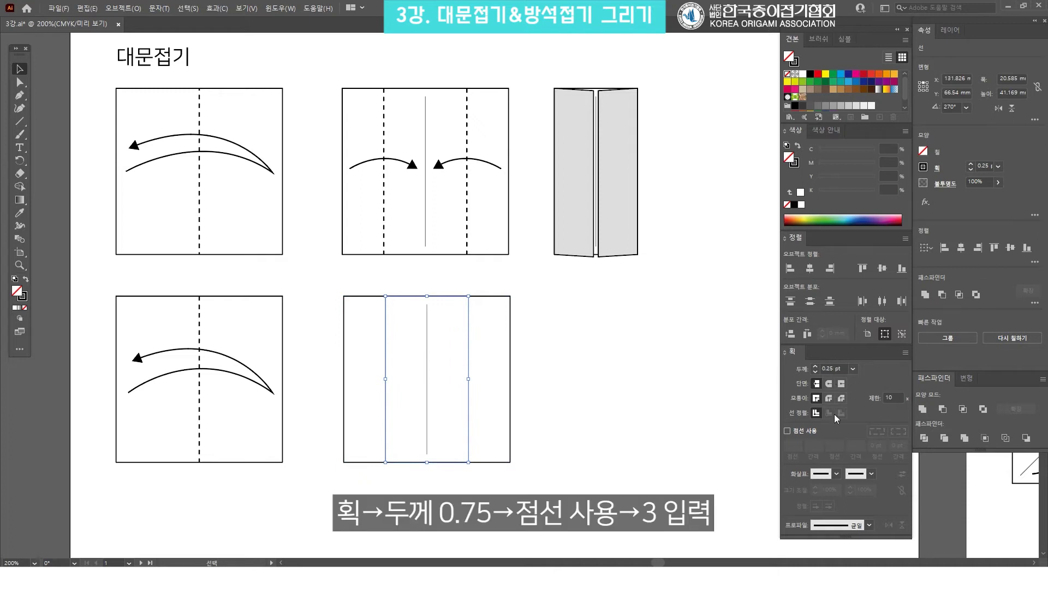
click(854, 369)
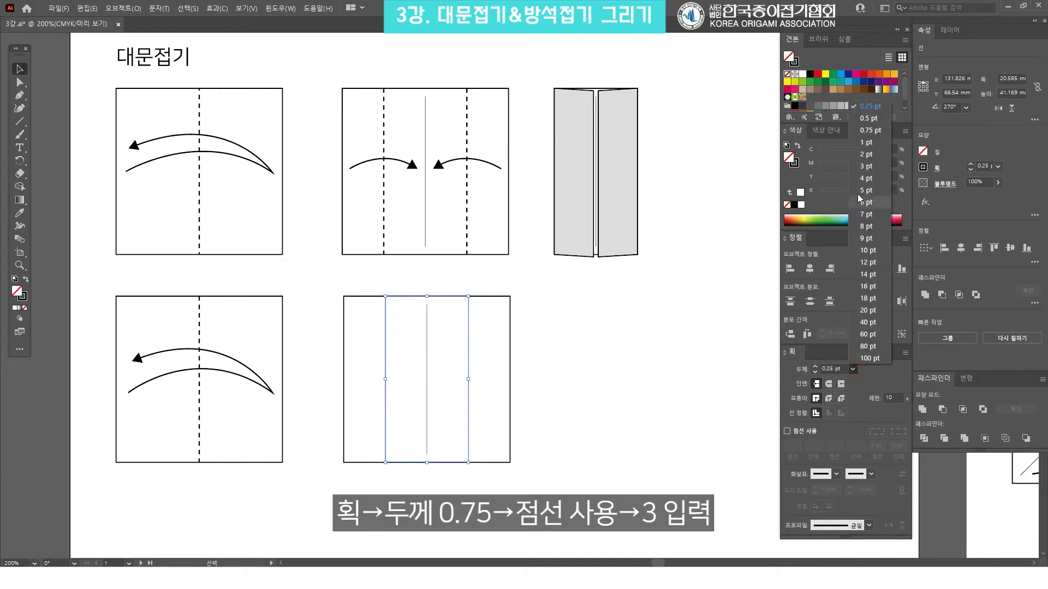
click(880, 131)
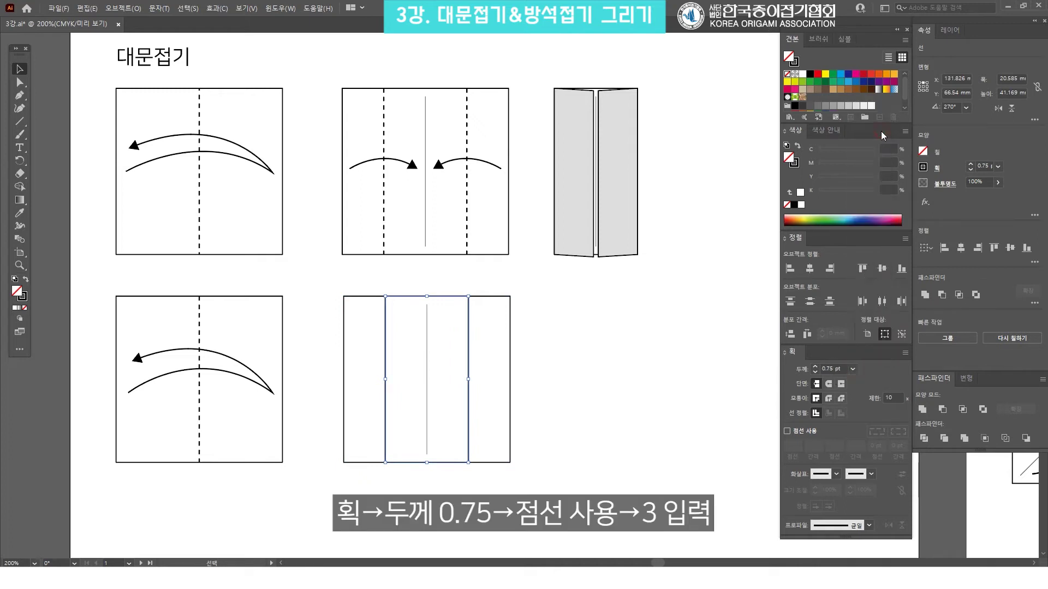
click(805, 432)
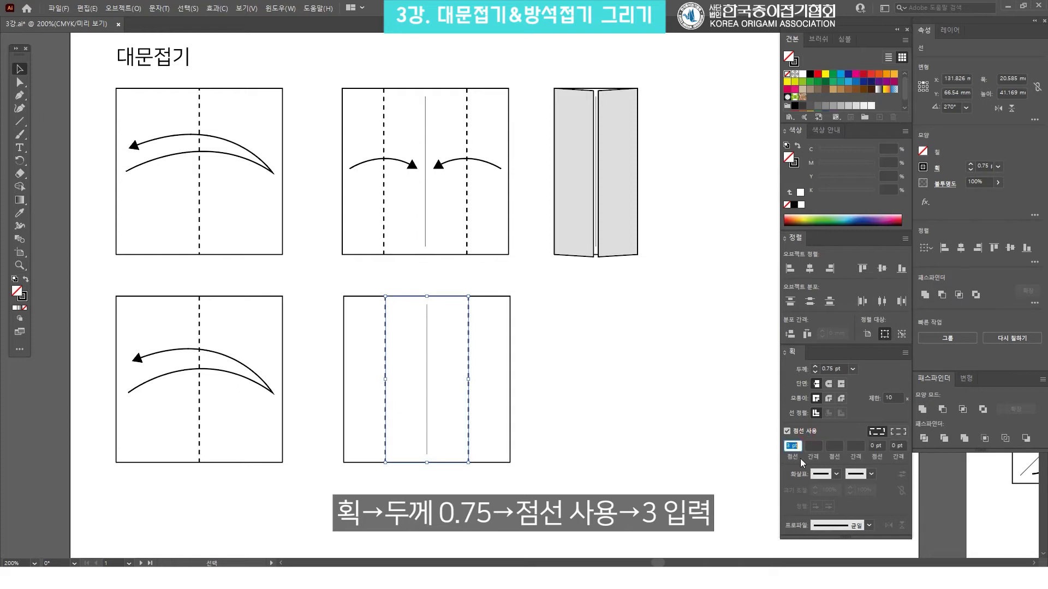
click(620, 365)
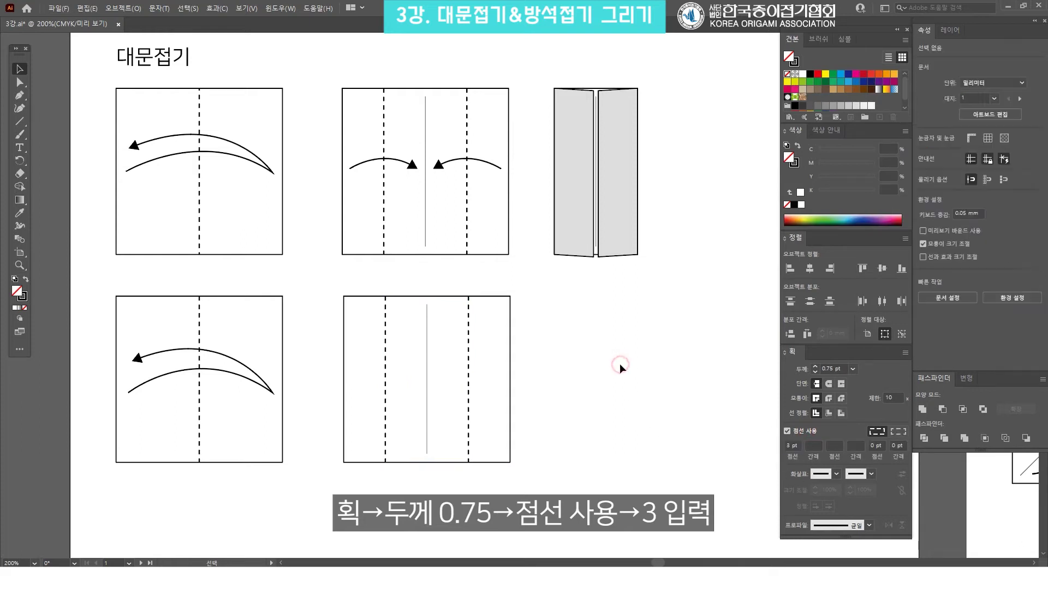
drag(558, 485, 340, 298)
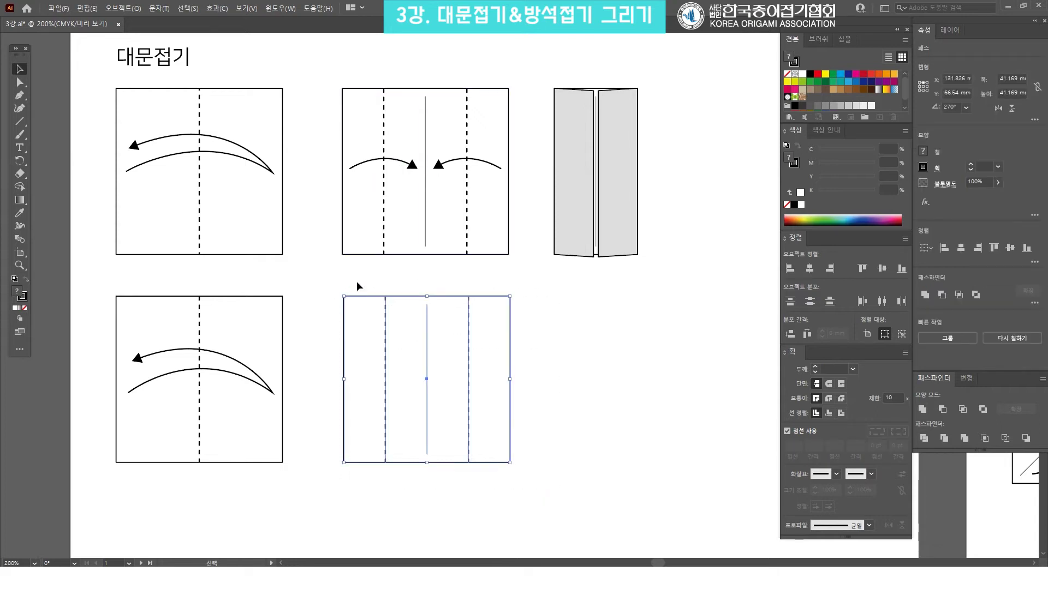
click(644, 311)
Step: Draw an upward-bulging arc about 15.8 mm wide with the Pen tool across the second square's left dashed line
scroll(582, 306, up, 1)
scroll(581, 306, left, 2)
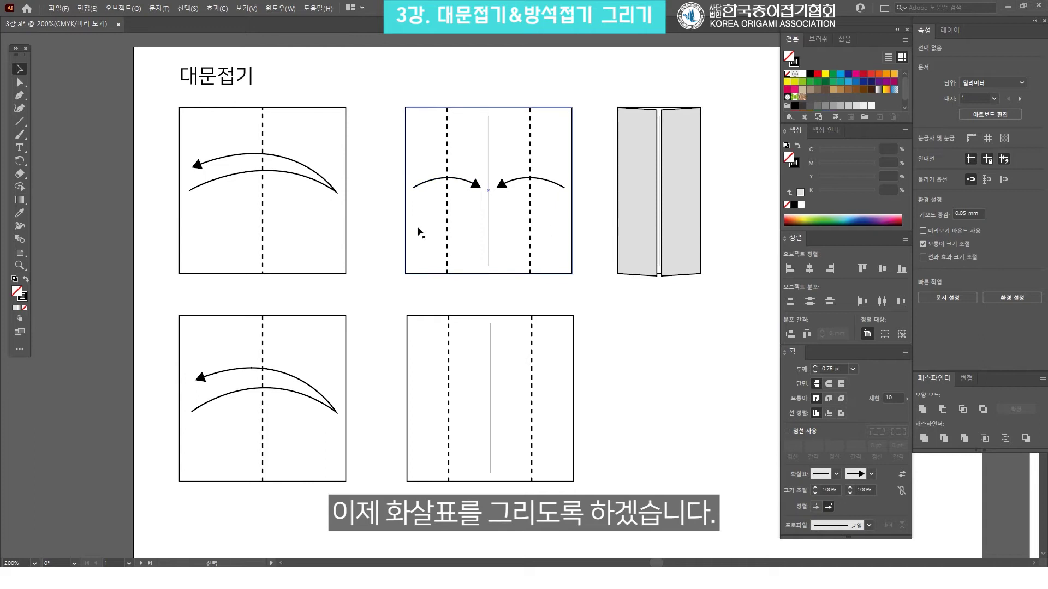
click(22, 96)
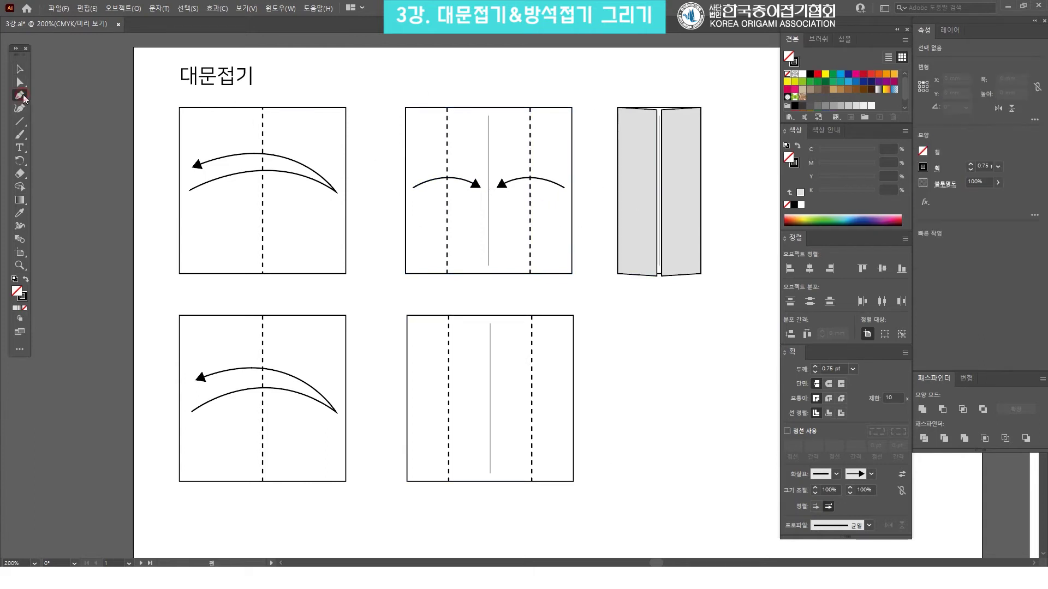
click(417, 398)
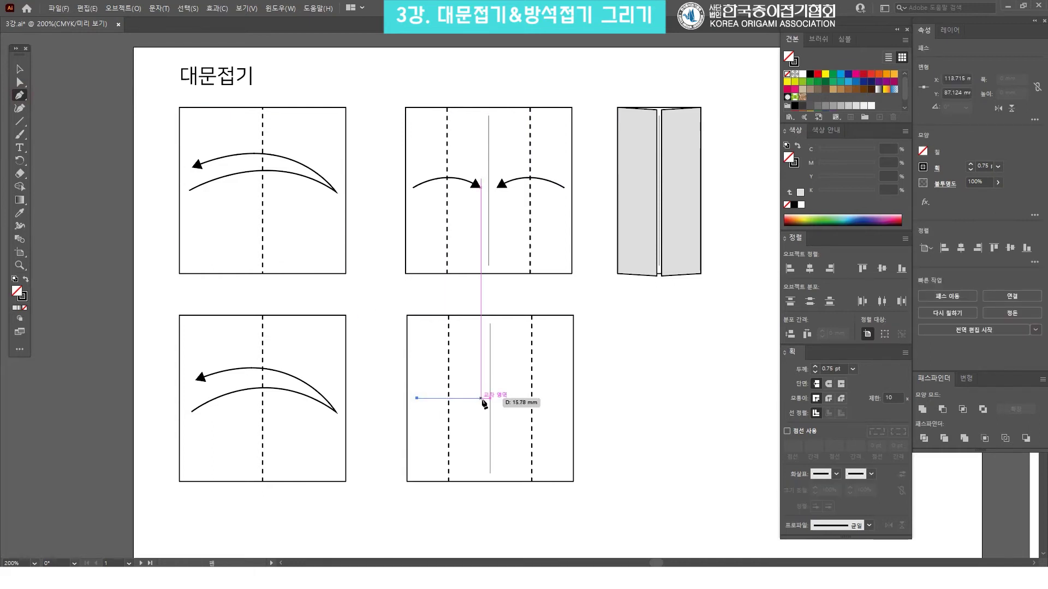
drag(481, 399, 512, 424)
key(v)
click(630, 379)
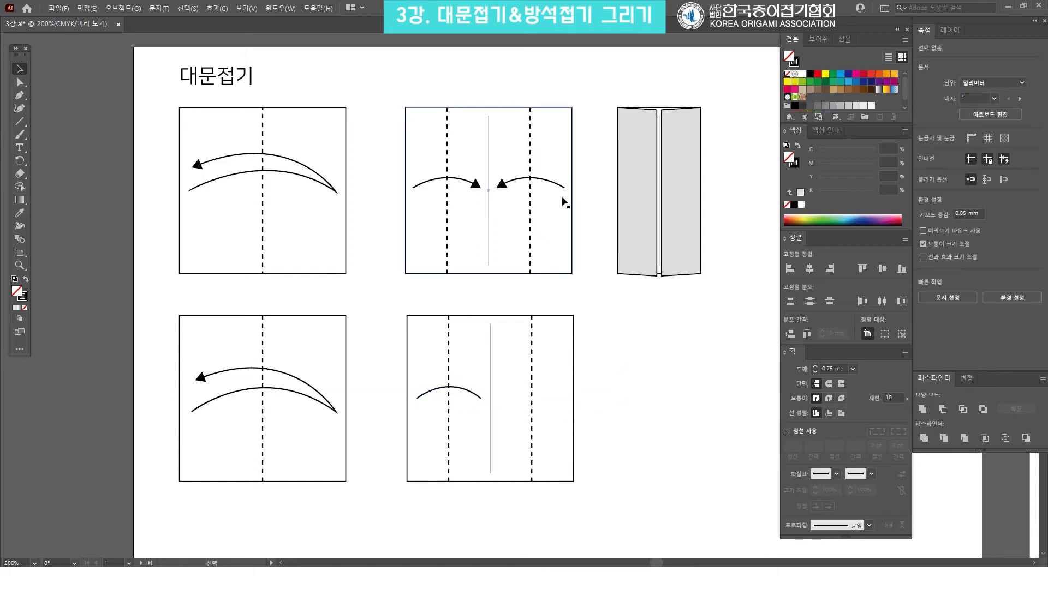
Step: Add the 화살표 7 arrowhead to the end of the new arc
click(469, 390)
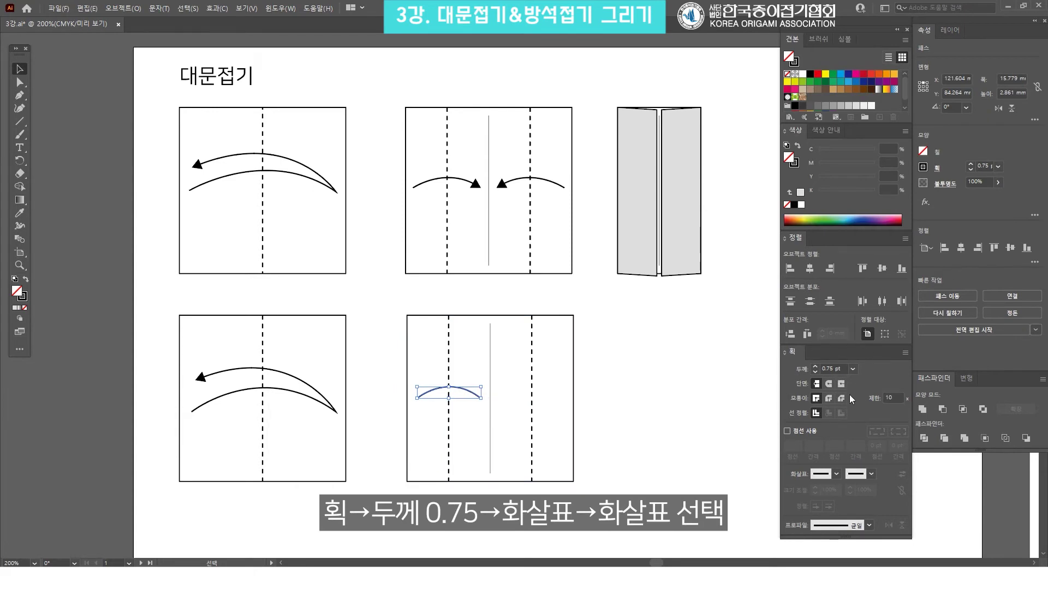
click(859, 476)
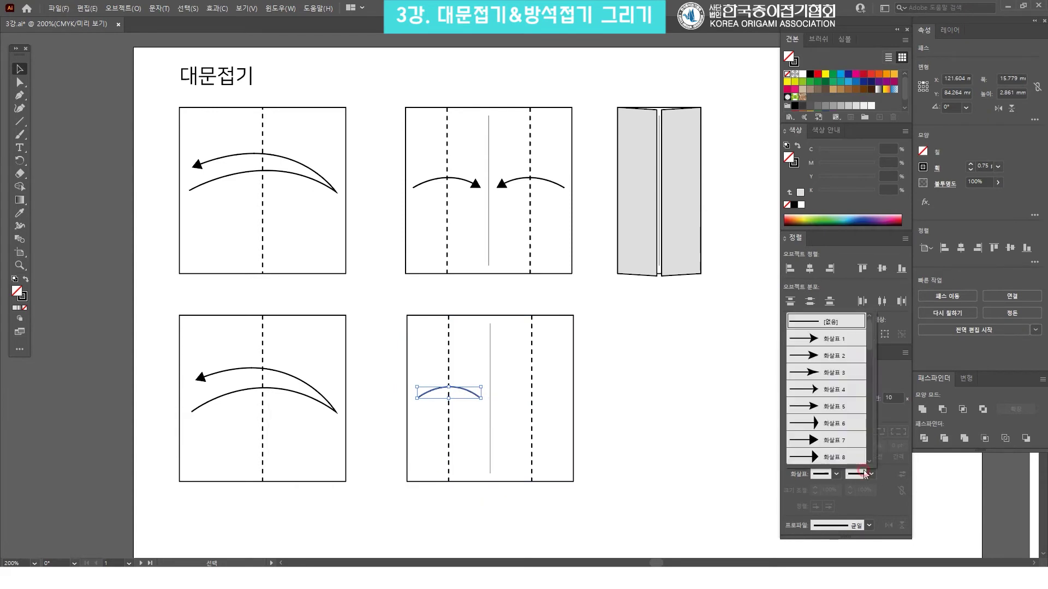
click(840, 440)
click(690, 345)
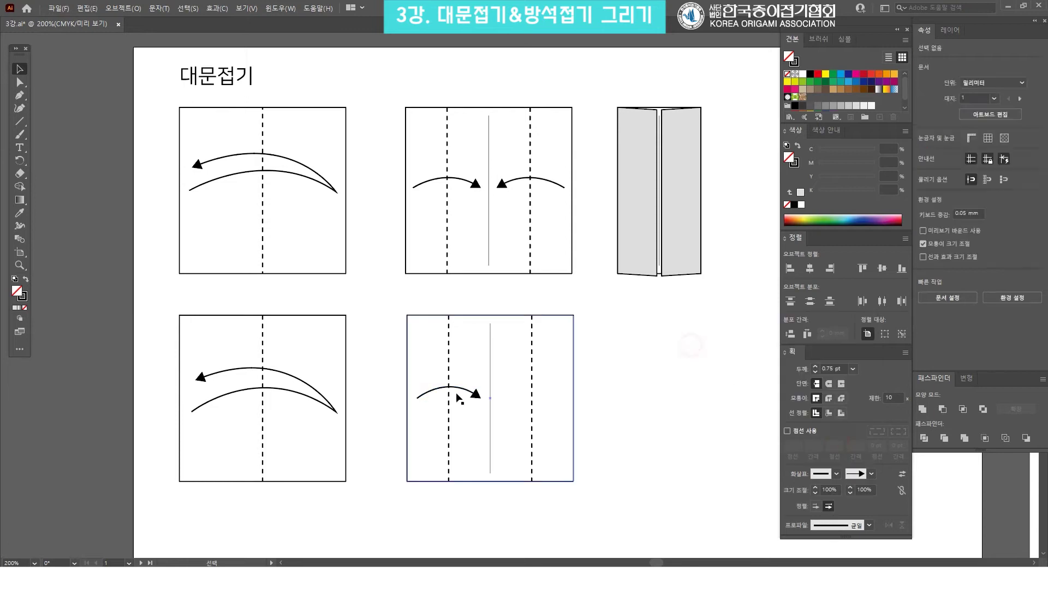
Step: Create a reflected copy of the arc arrow about the vertical (세로) axis, keeping the original
click(475, 393)
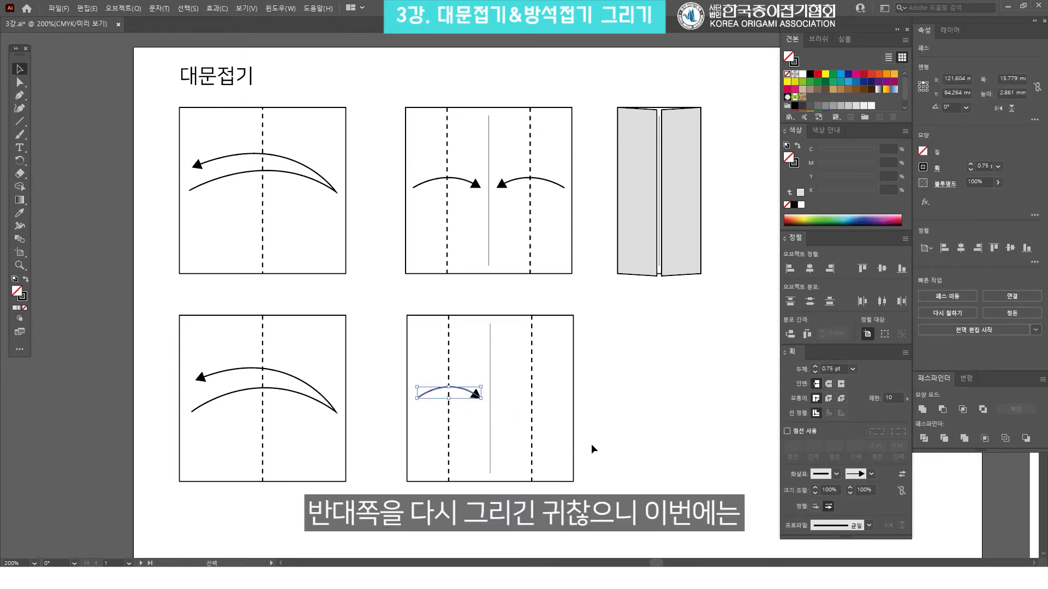
click(649, 368)
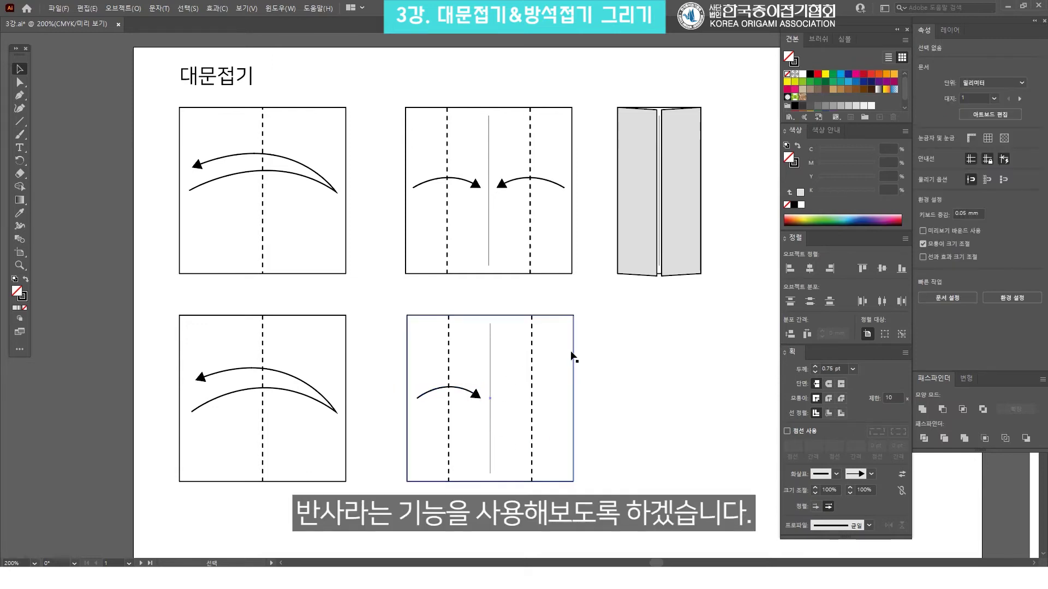
click(478, 395)
right_click(477, 397)
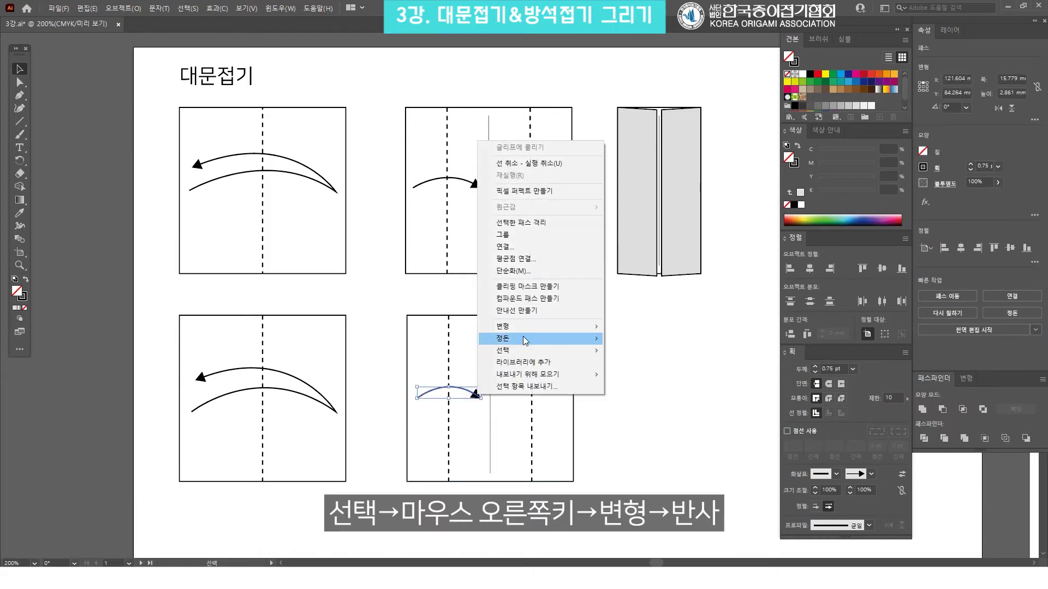
mouse_move(528, 329)
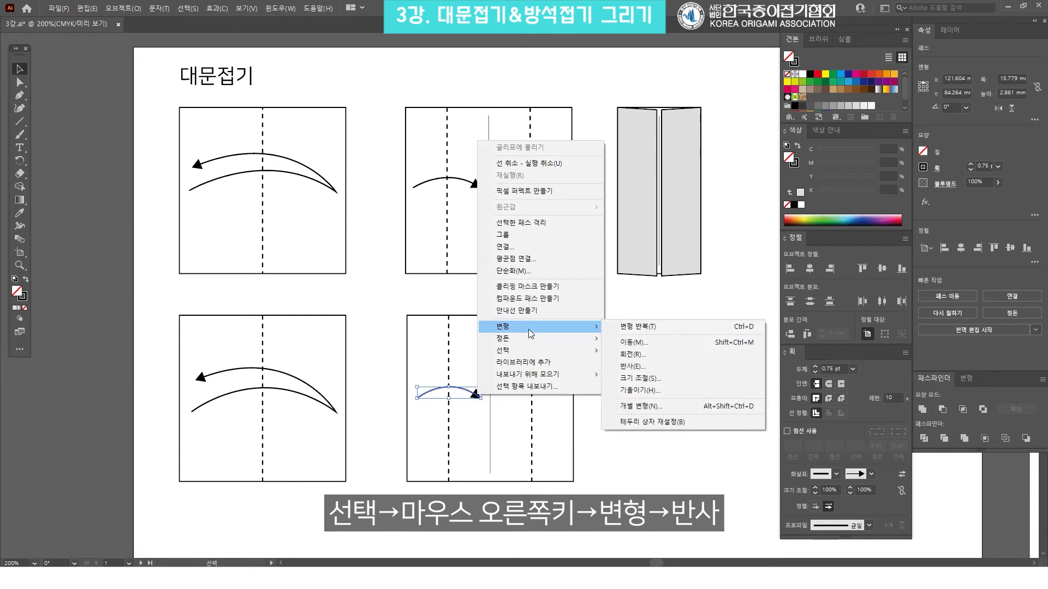
click(705, 362)
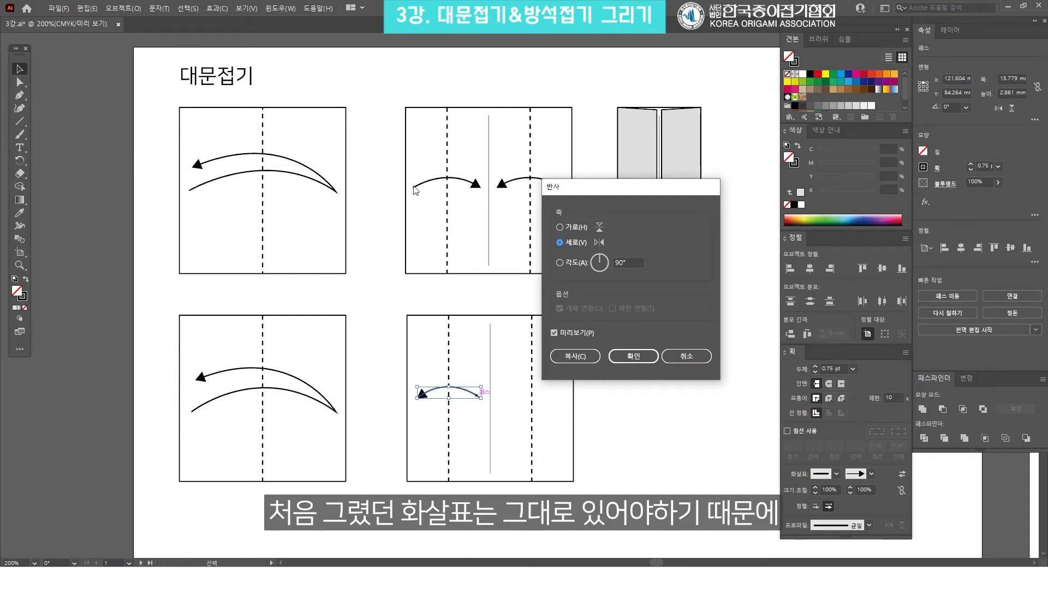
click(583, 357)
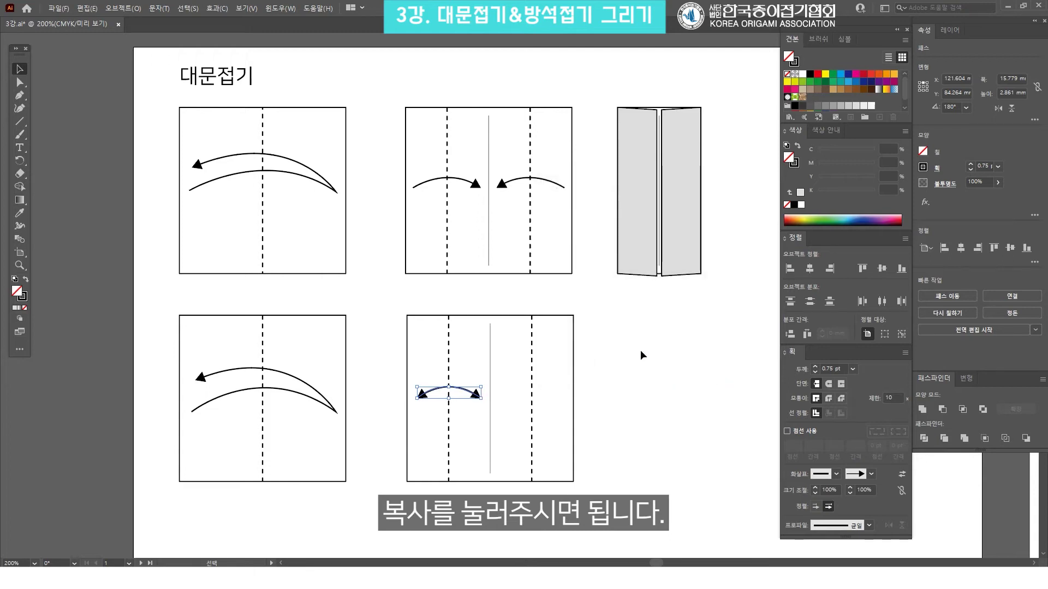
Step: Move the mirrored arrow across the right dashed line, level with the left arrow
click(637, 351)
drag(425, 400, 445, 419)
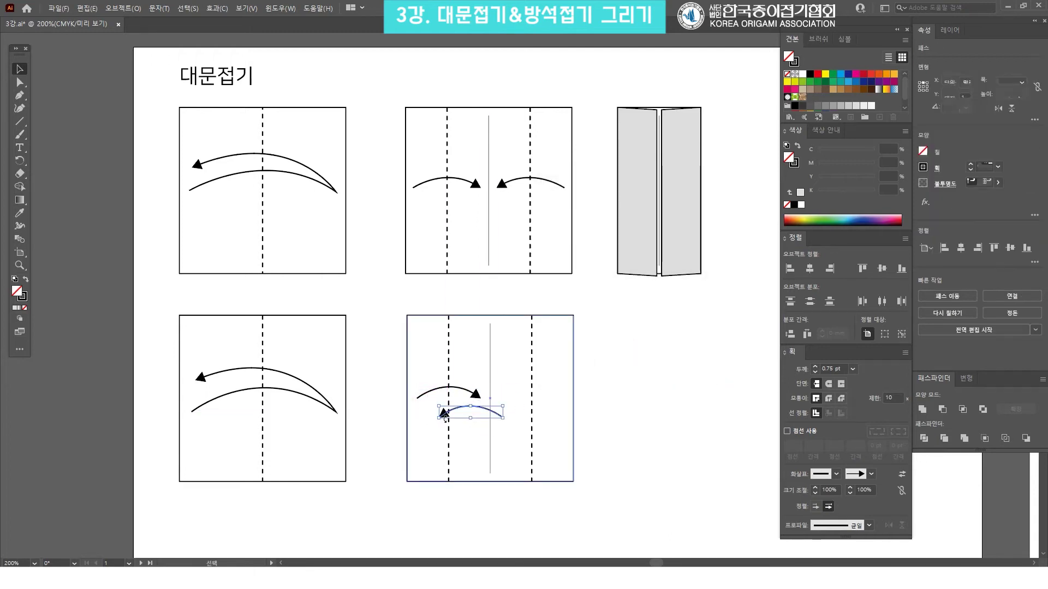
click(624, 371)
drag(445, 418, 506, 401)
click(654, 372)
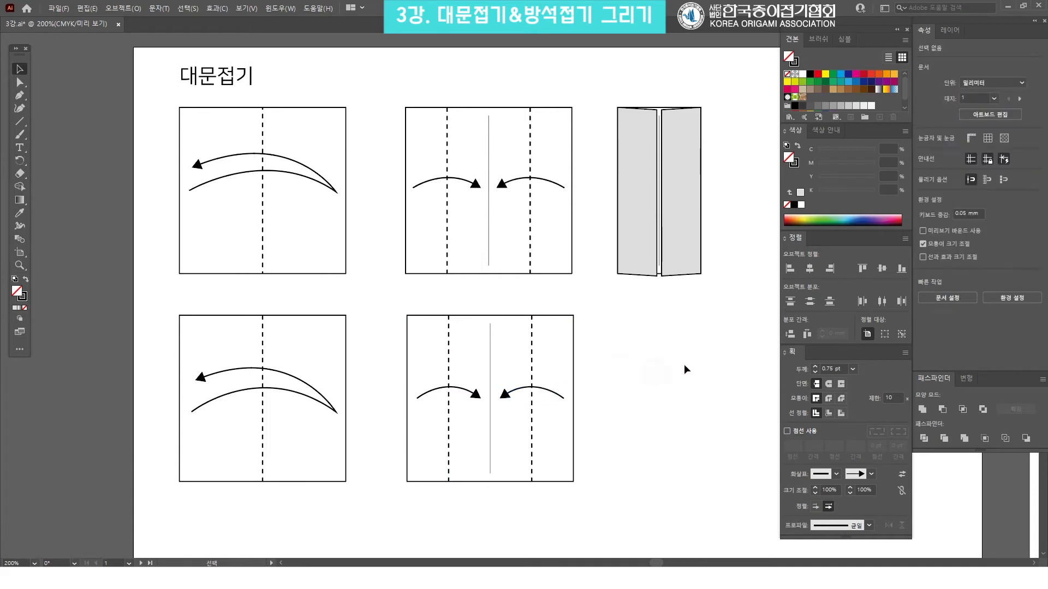
Step: Duplicate the second redrawn square with its fold lines and arrows horizontally beside it as the base for the third diagram
drag(603, 506, 392, 305)
click(630, 349)
drag(607, 506, 378, 291)
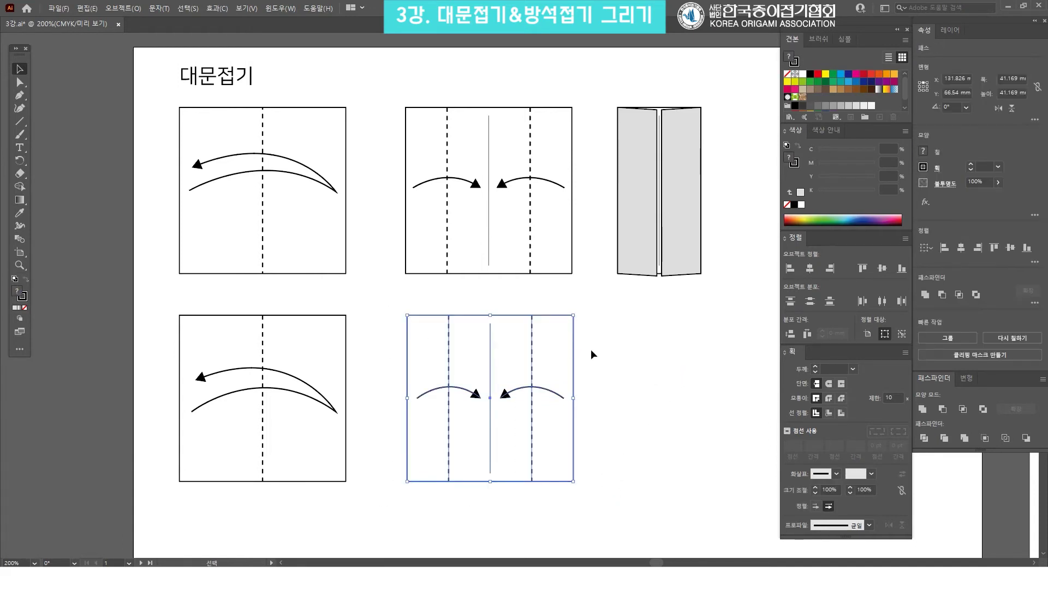
click(620, 355)
drag(695, 293, 503, 87)
click(646, 107)
drag(498, 299, 293, 504)
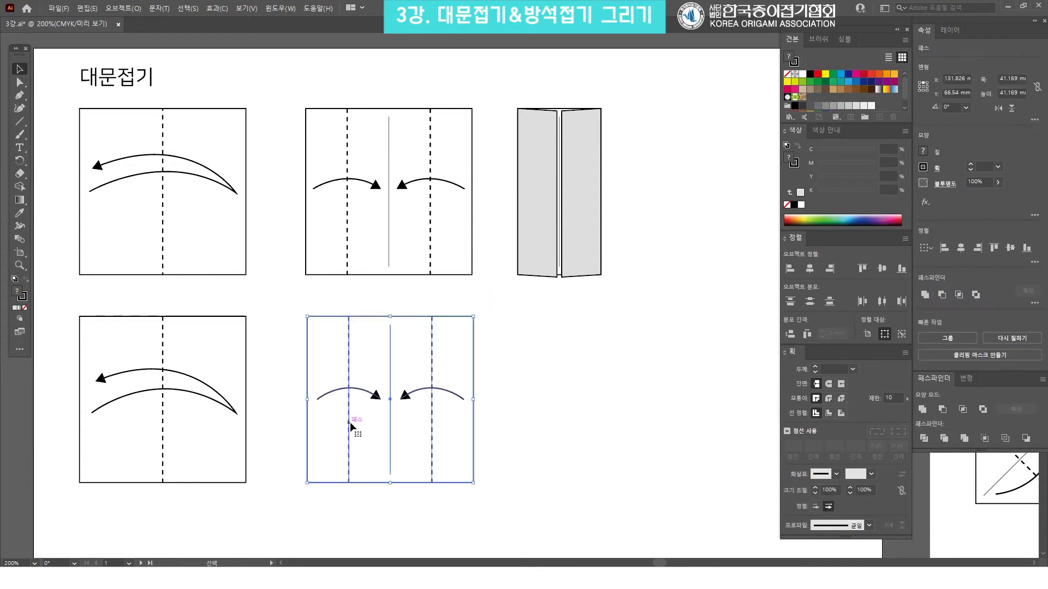
drag(349, 423, 558, 423)
click(745, 253)
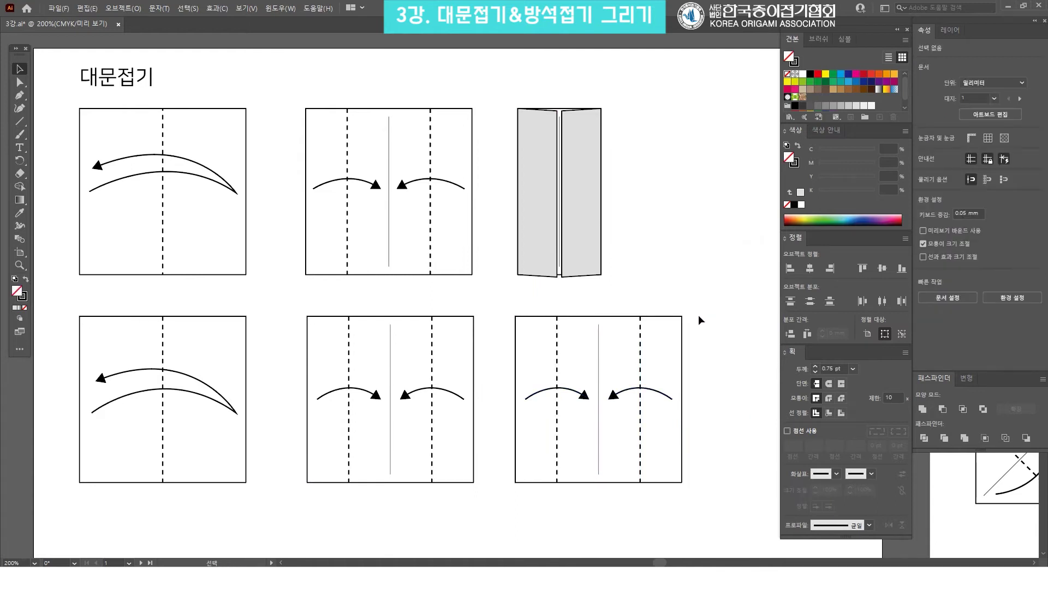
Step: Delete both arrows from the third diagram and lengthen its two dashed lines symmetrically to about 50.9 mm, past both square edges
click(583, 397)
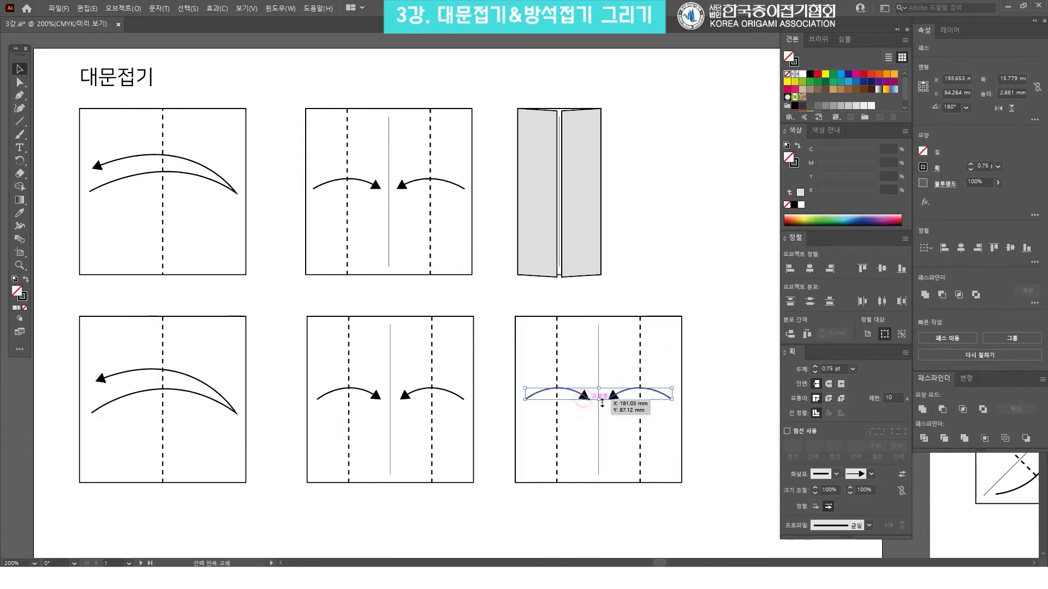
key(Delete)
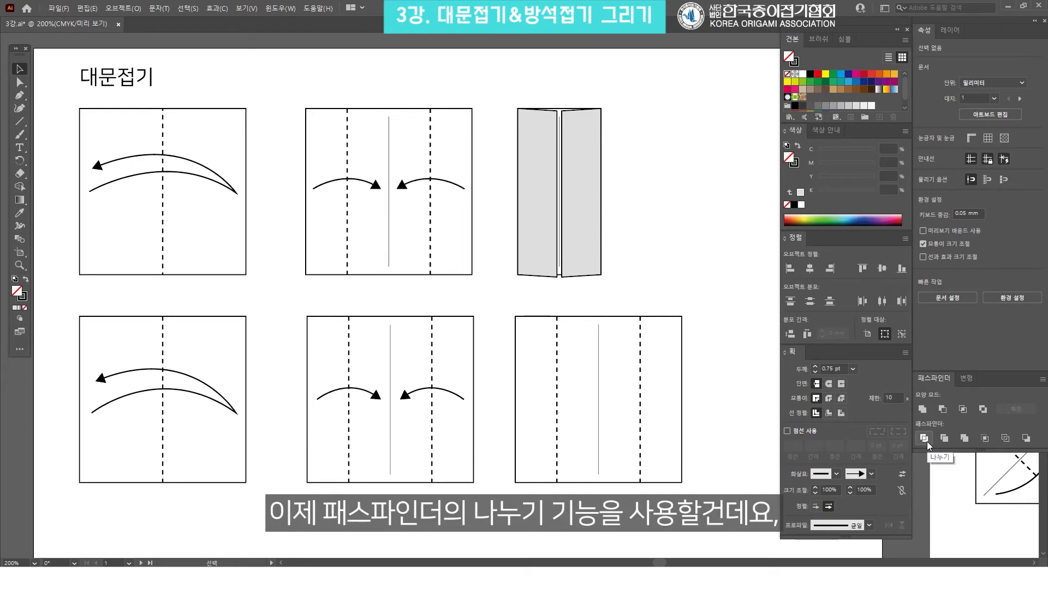
click(640, 330)
shift+click(557, 330)
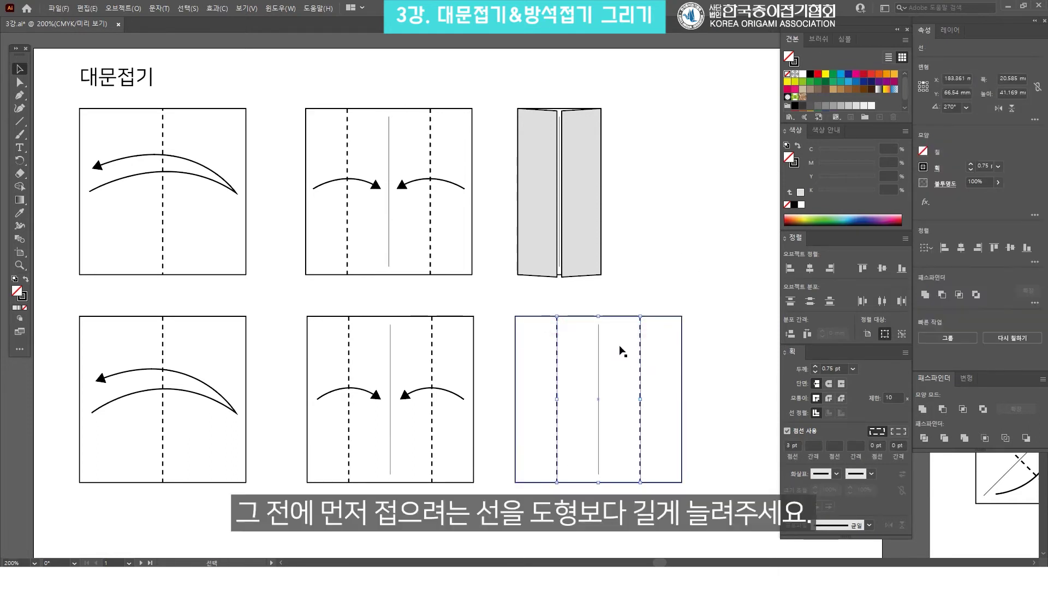
drag(635, 319, 638, 297)
click(670, 300)
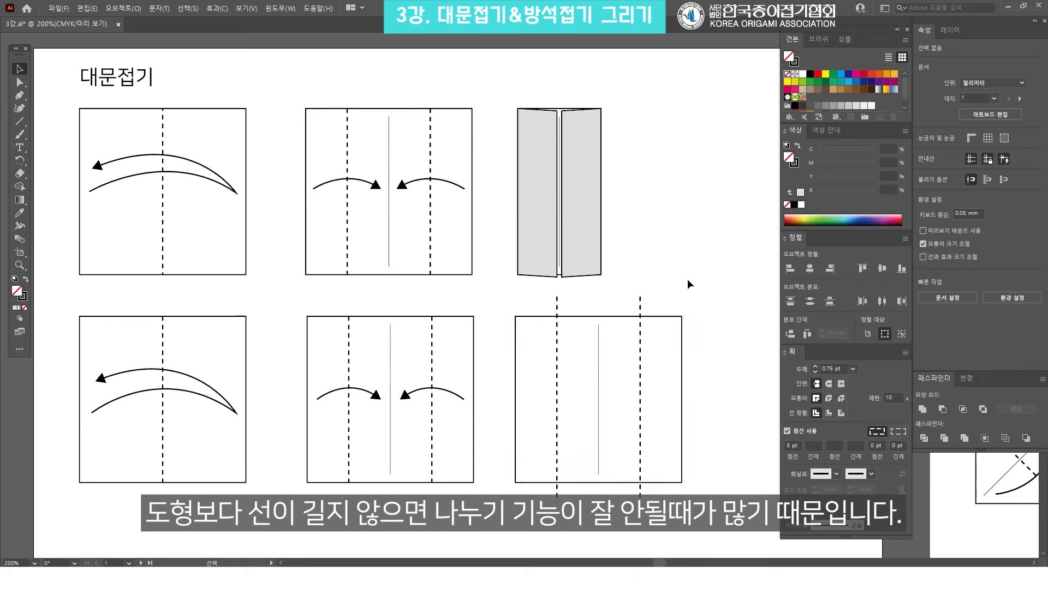
Step: Split the third square along its two dashed lines with the Pathfinder Divide (나누기) operation
drag(711, 269, 517, 329)
click(730, 303)
drag(699, 315, 519, 301)
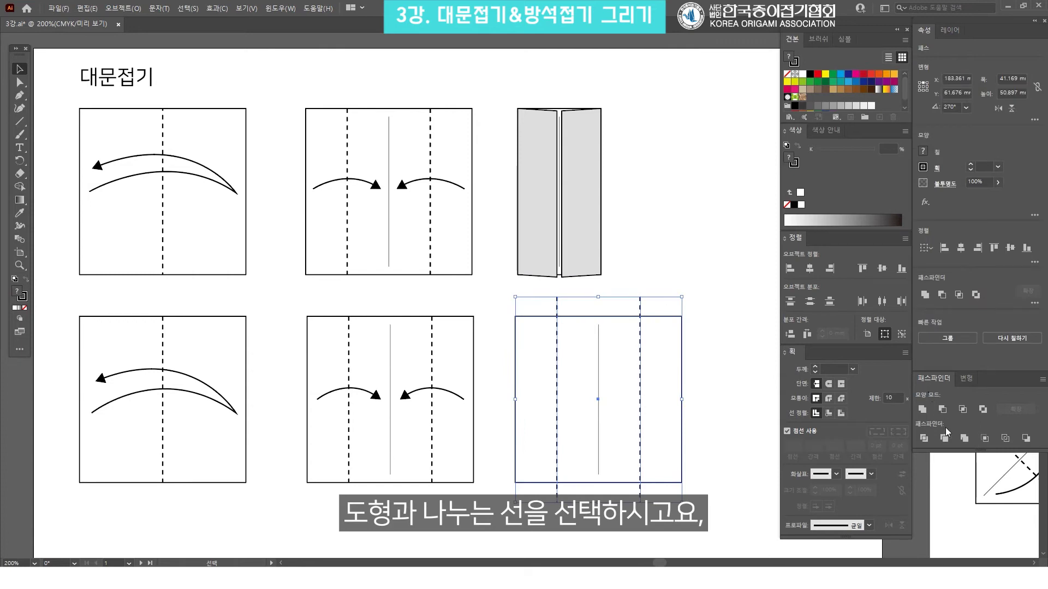
click(928, 439)
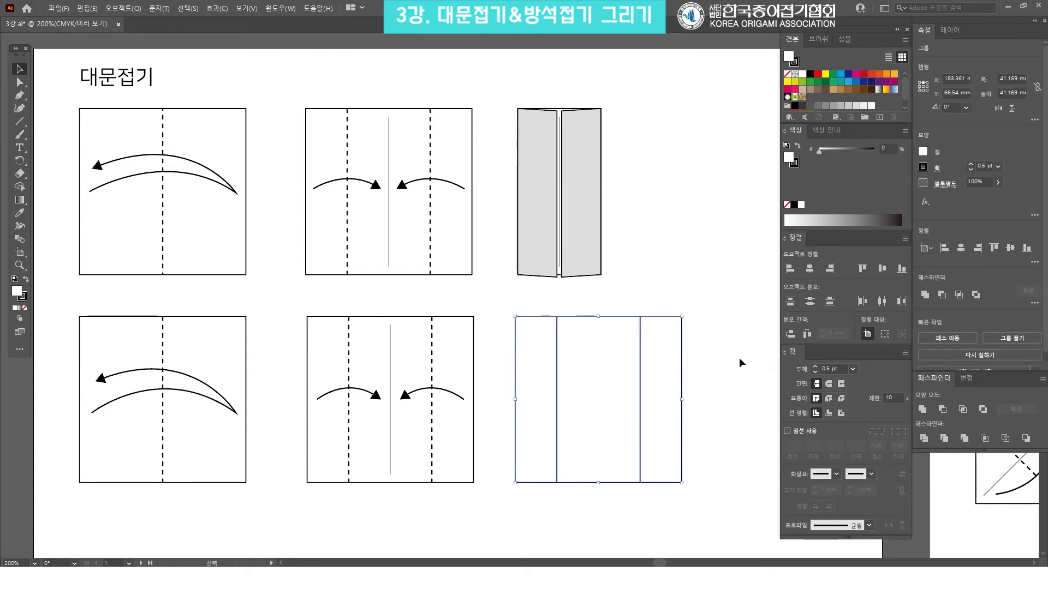
Step: Undo the trial move of the divided square and ungroup its pieces
click(708, 326)
drag(664, 358, 682, 358)
key(ctrl+z)
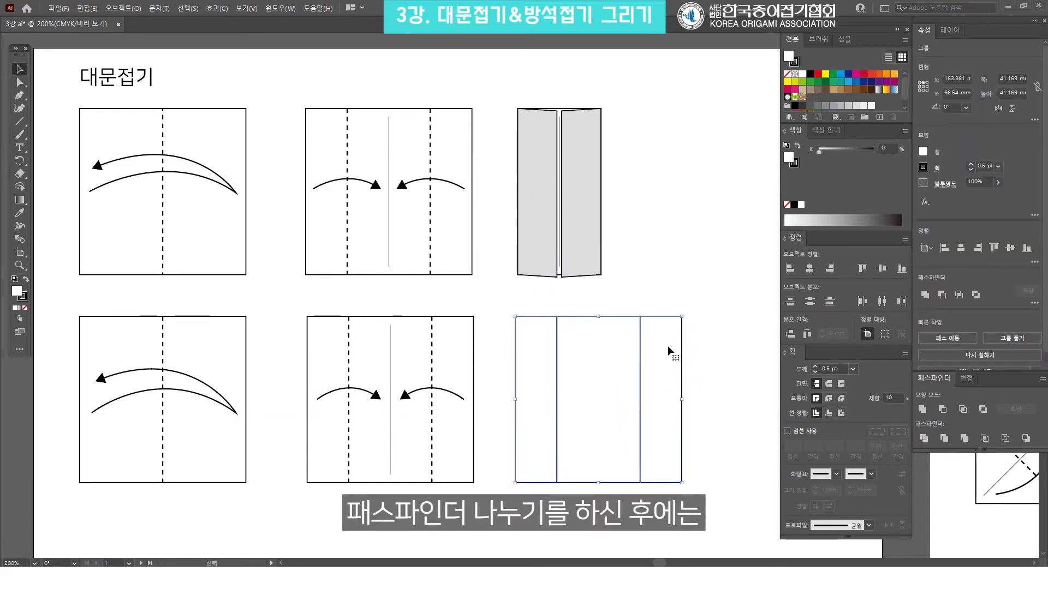
key(ctrl+shift+g)
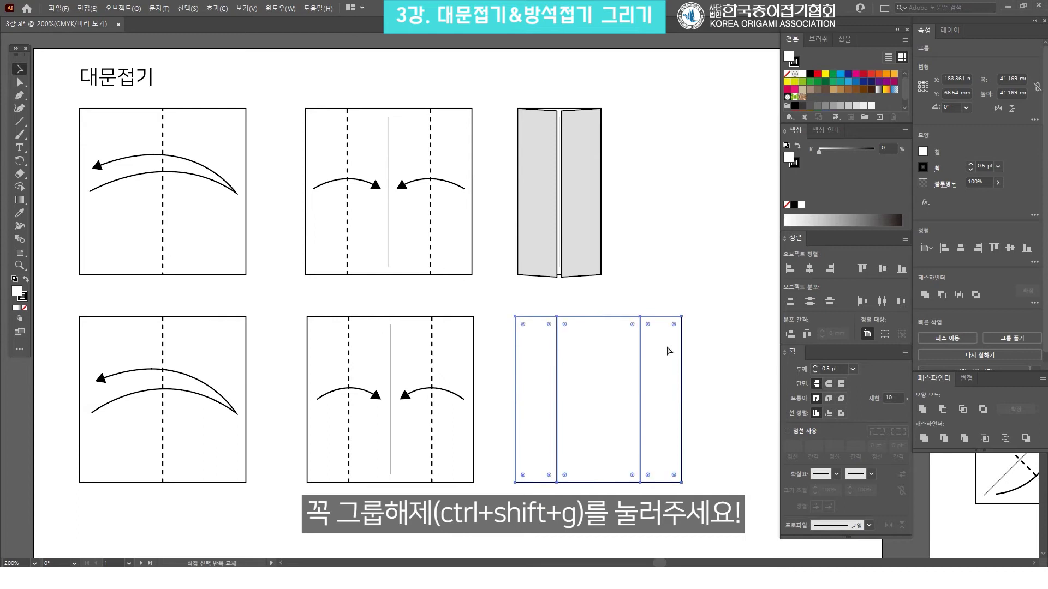
Step: Try moving the right strip away from the divided square and undo the move
click(751, 338)
drag(680, 351, 728, 316)
key(ctrl+z)
click(712, 320)
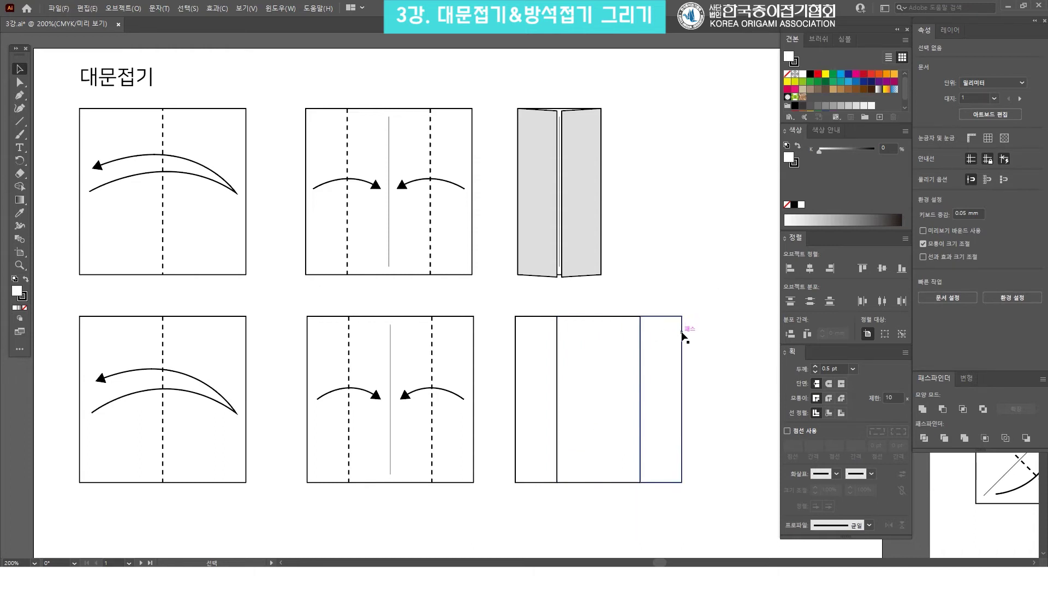
click(626, 326)
shift+click(536, 337)
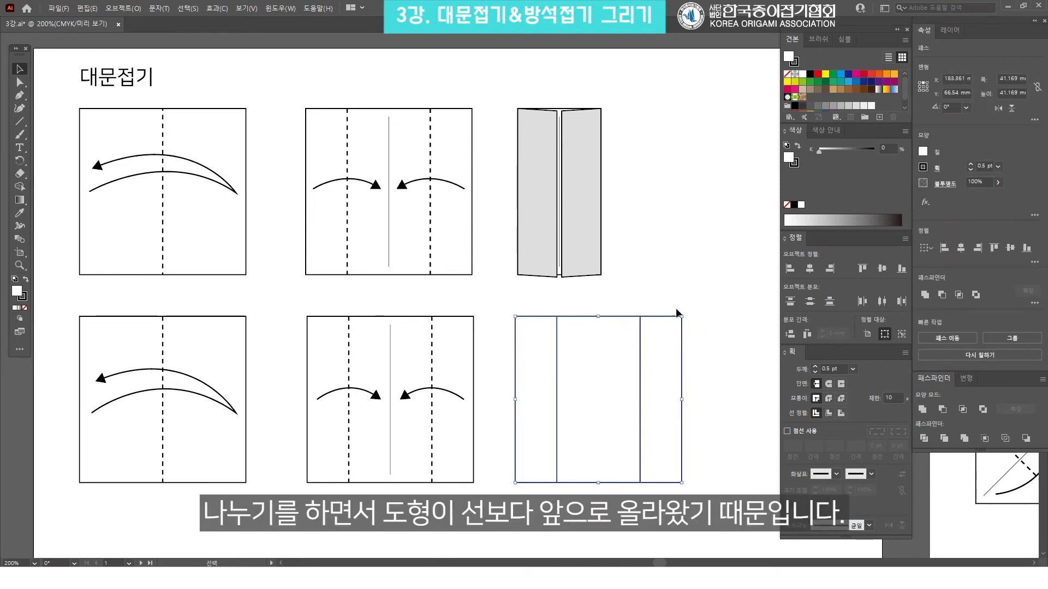
click(705, 297)
drag(708, 256, 540, 501)
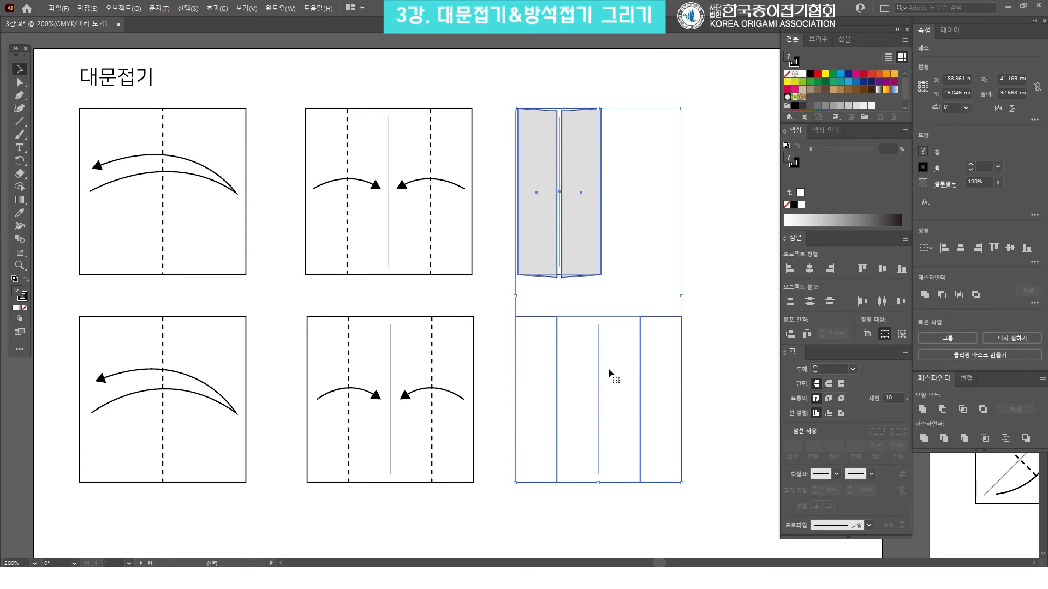
click(736, 327)
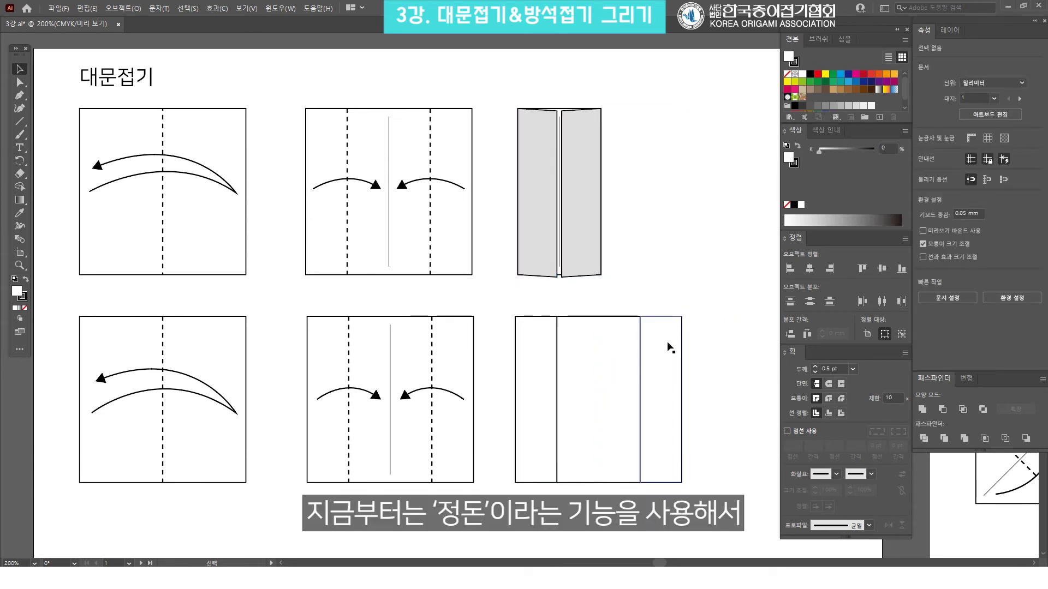
Step: Send all three pieces of the divided square to the back (맨 뒤로 보내기), behind the center crease line
click(670, 348)
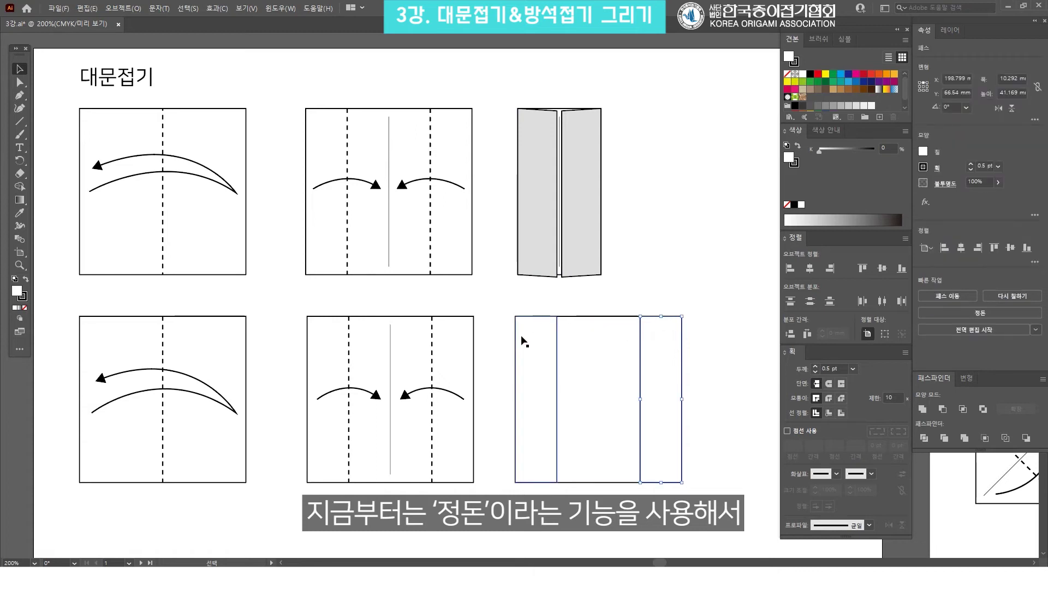
click(732, 324)
click(673, 330)
shift+click(583, 328)
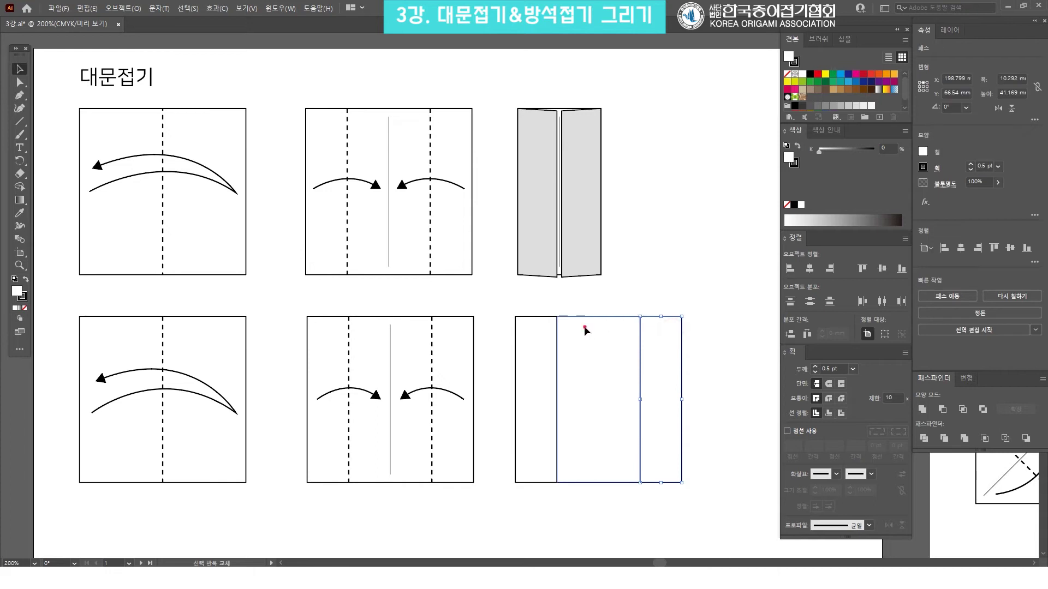
shift+click(540, 330)
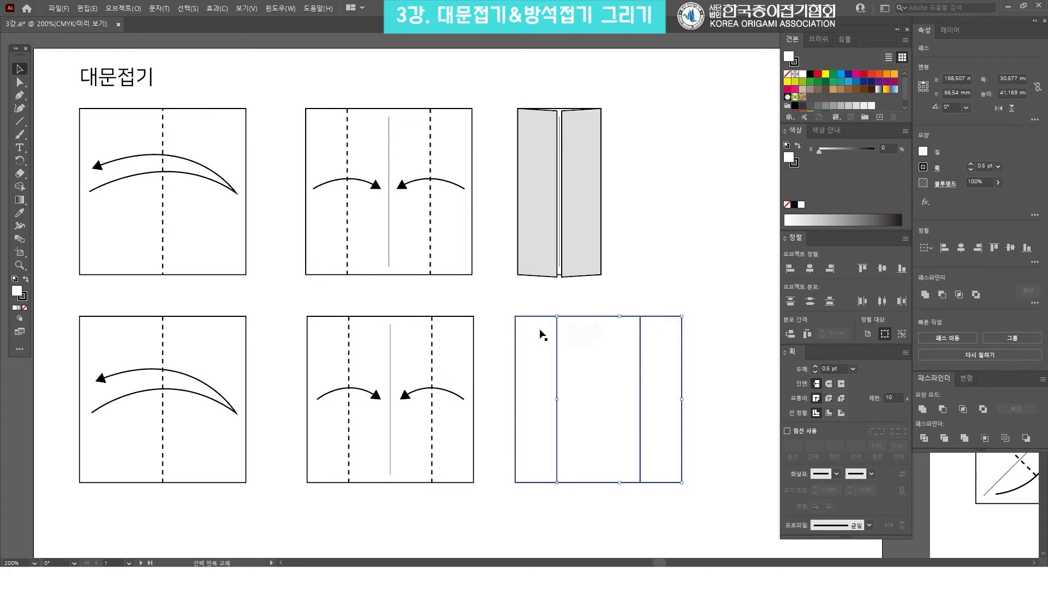
right_click(666, 333)
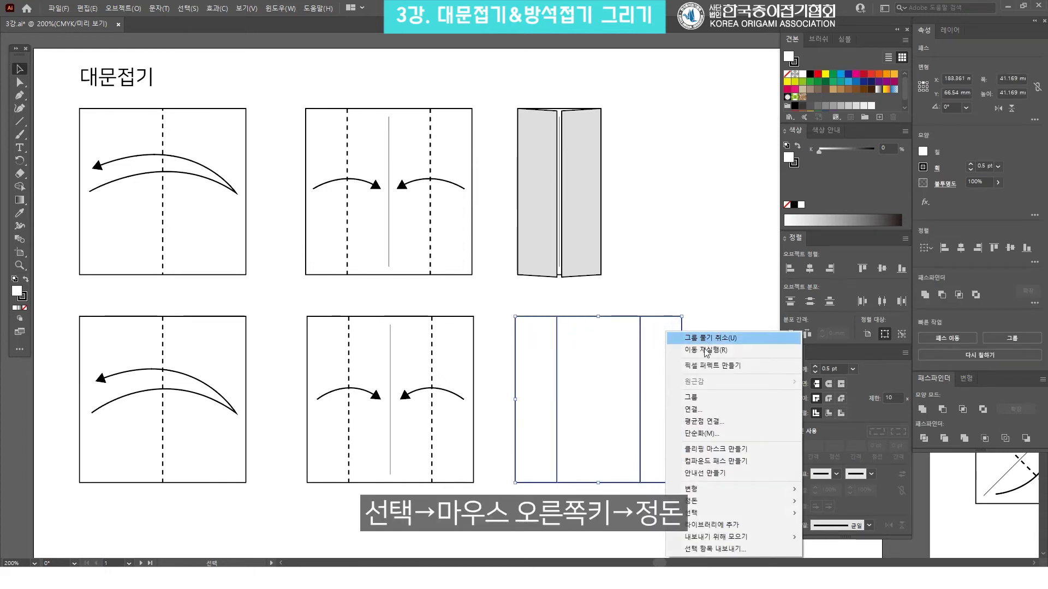
mouse_move(695, 506)
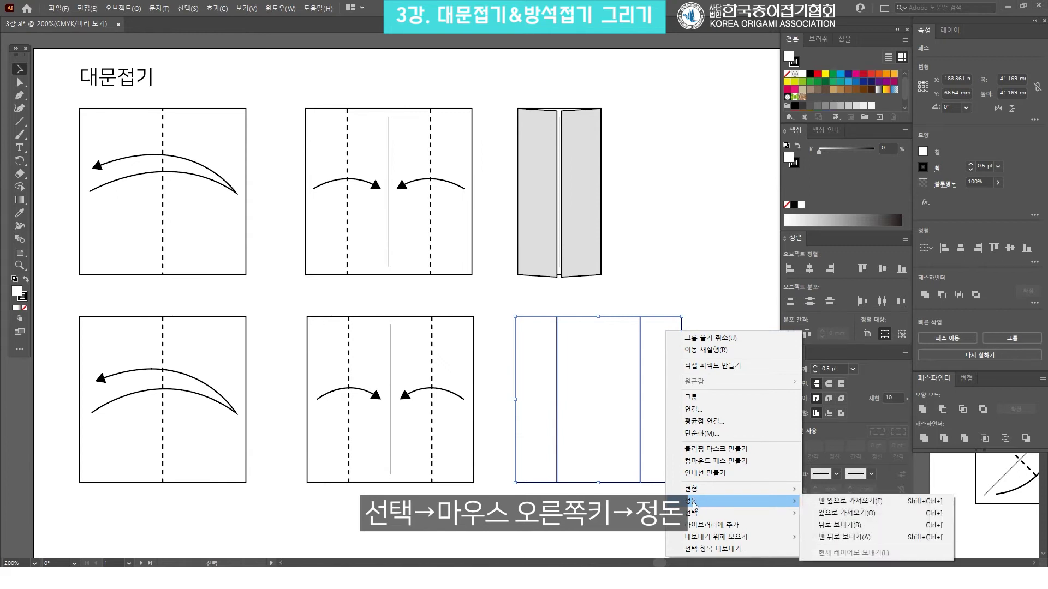
click(816, 496)
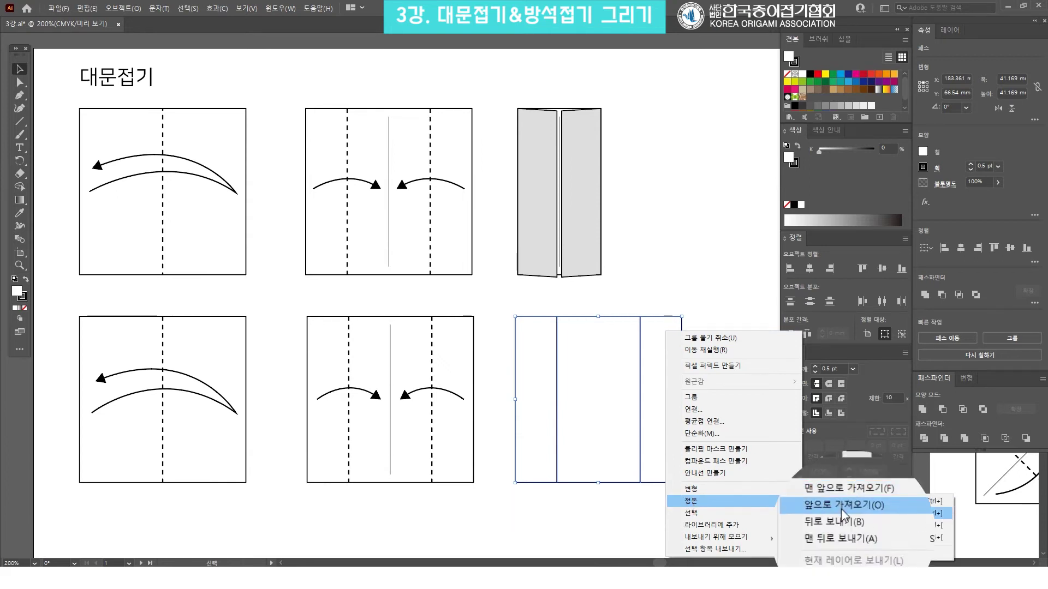
click(839, 540)
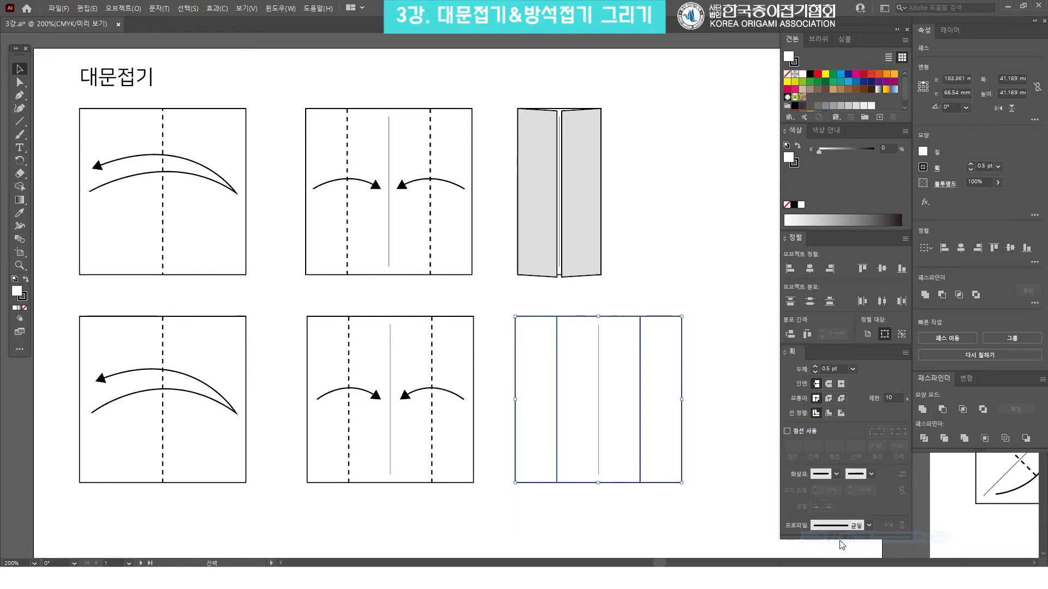
click(719, 271)
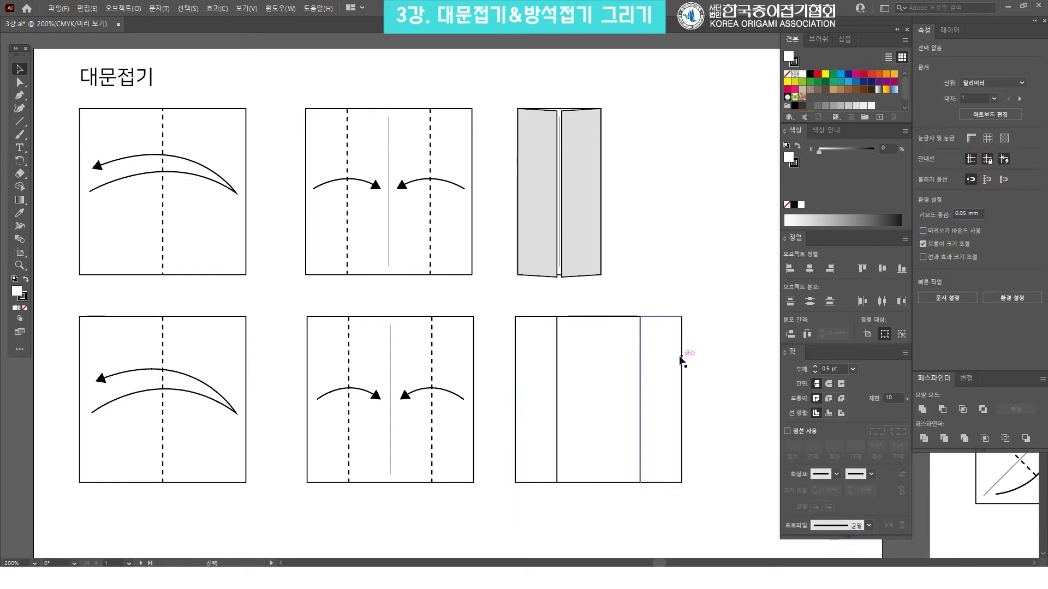
click(607, 346)
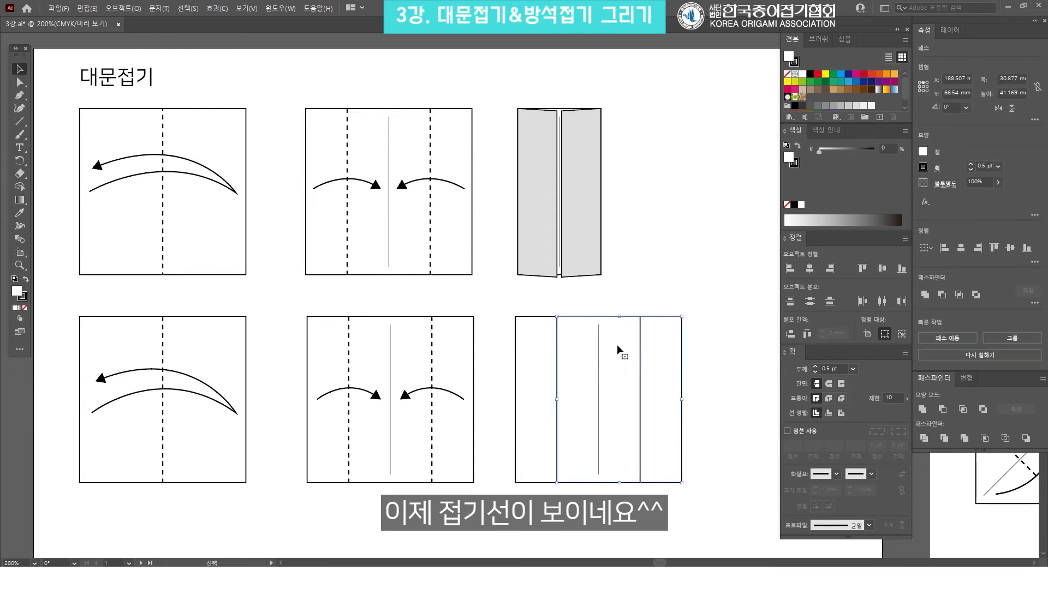
click(720, 284)
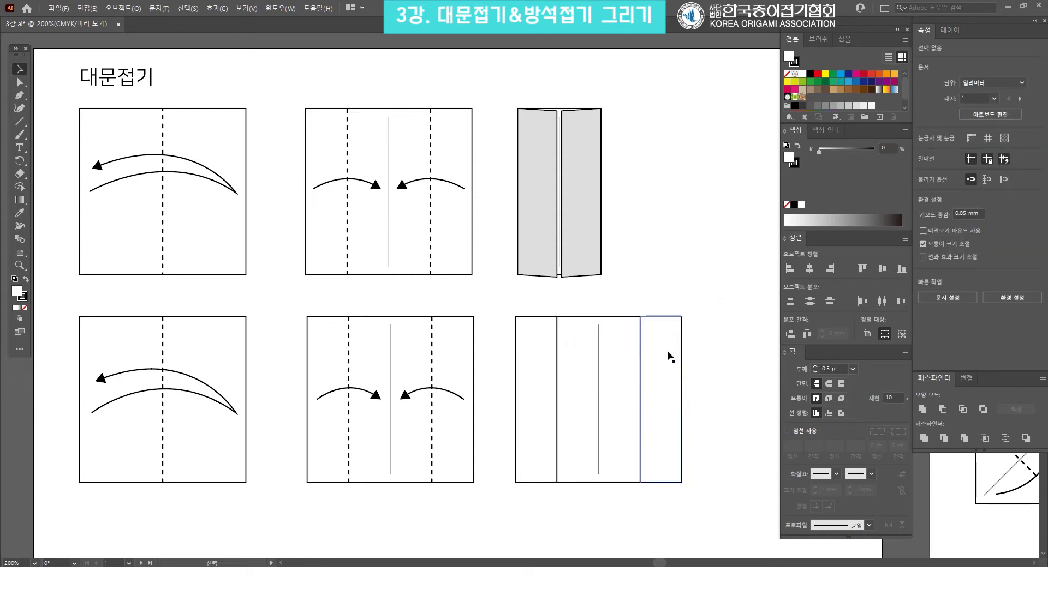
drag(669, 358, 719, 366)
drag(541, 333, 507, 352)
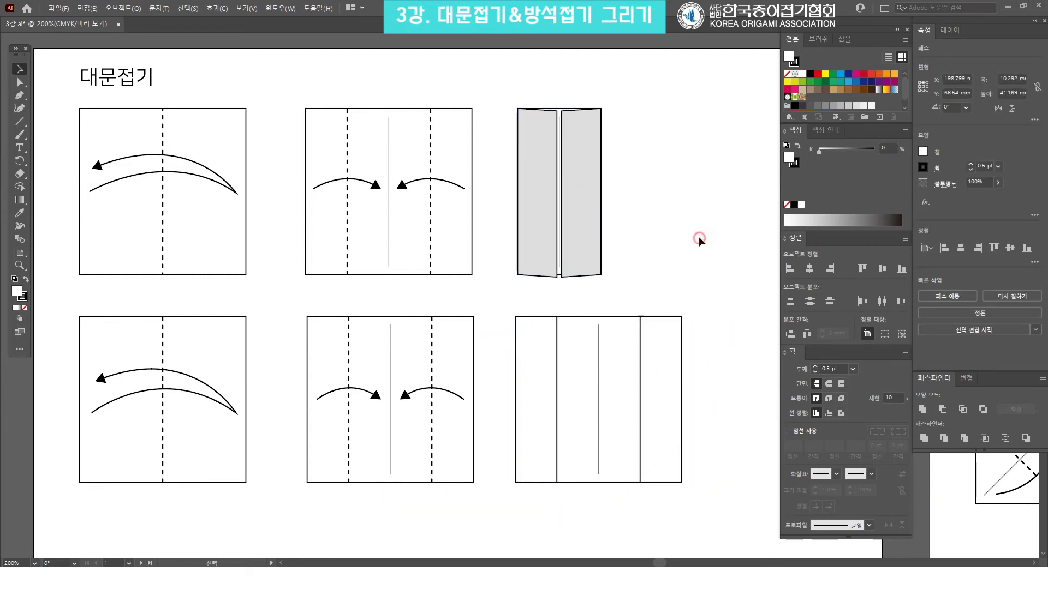
Step: Fill the two outer strips of the third square with the 20% black (K=20) gray swatch
click(699, 237)
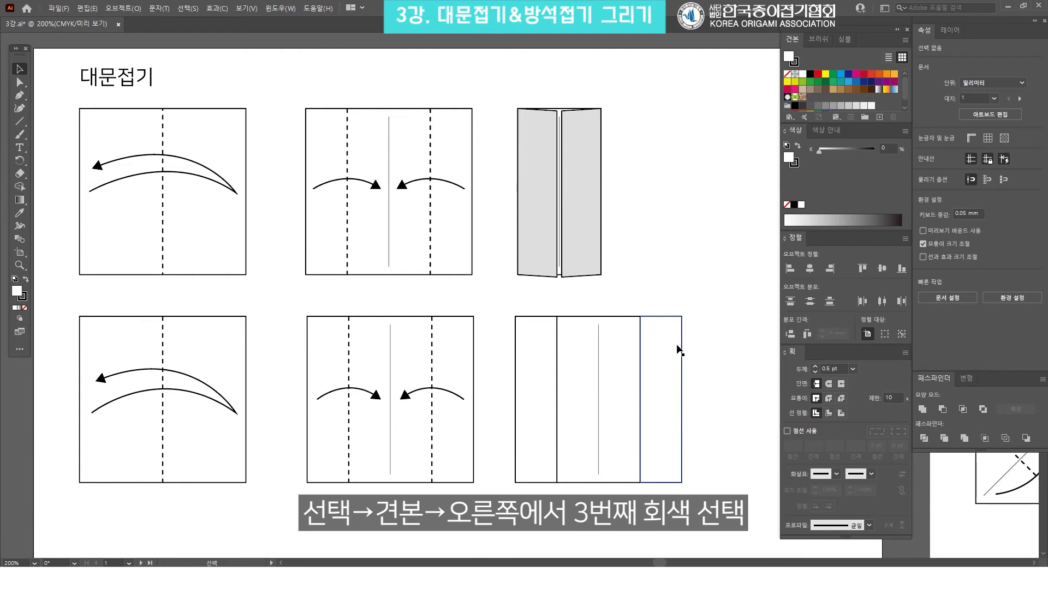
click(602, 338)
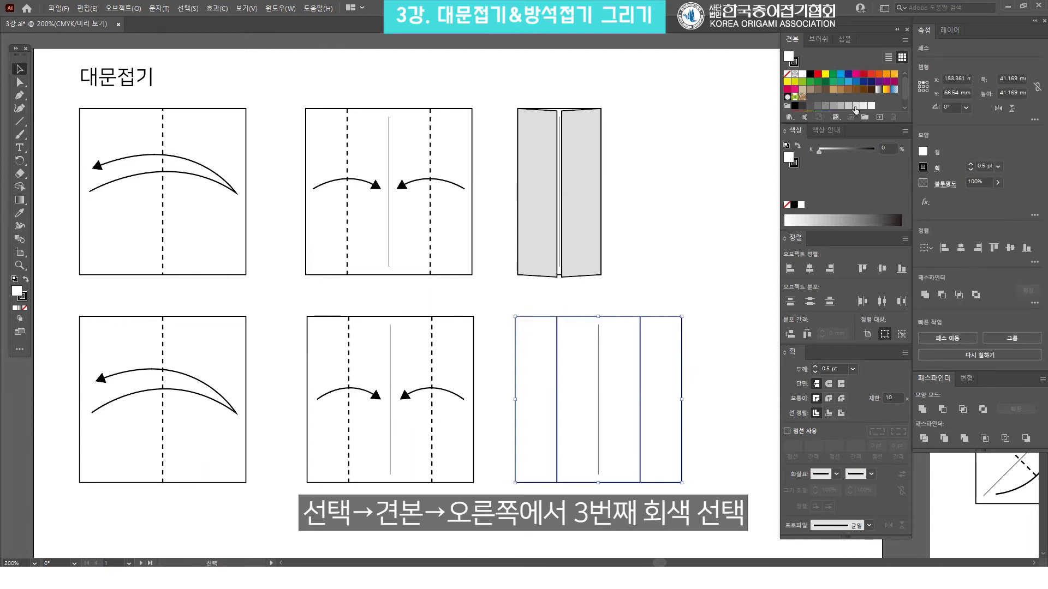
click(855, 105)
click(699, 278)
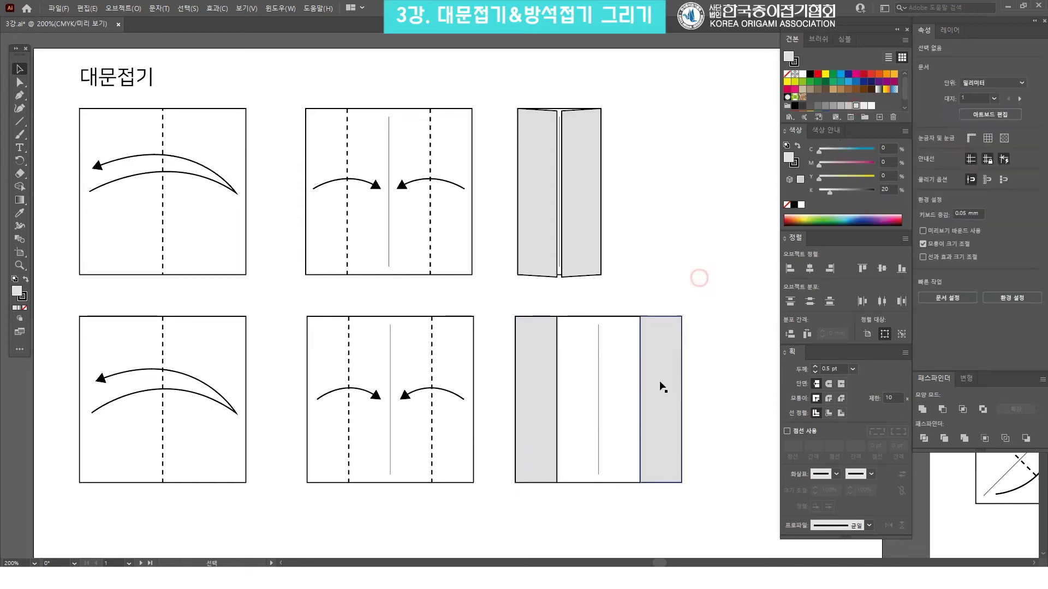
Step: Align the right gray strip and the white center panel by their left edges (가로 왼쪽 정렬)
click(666, 388)
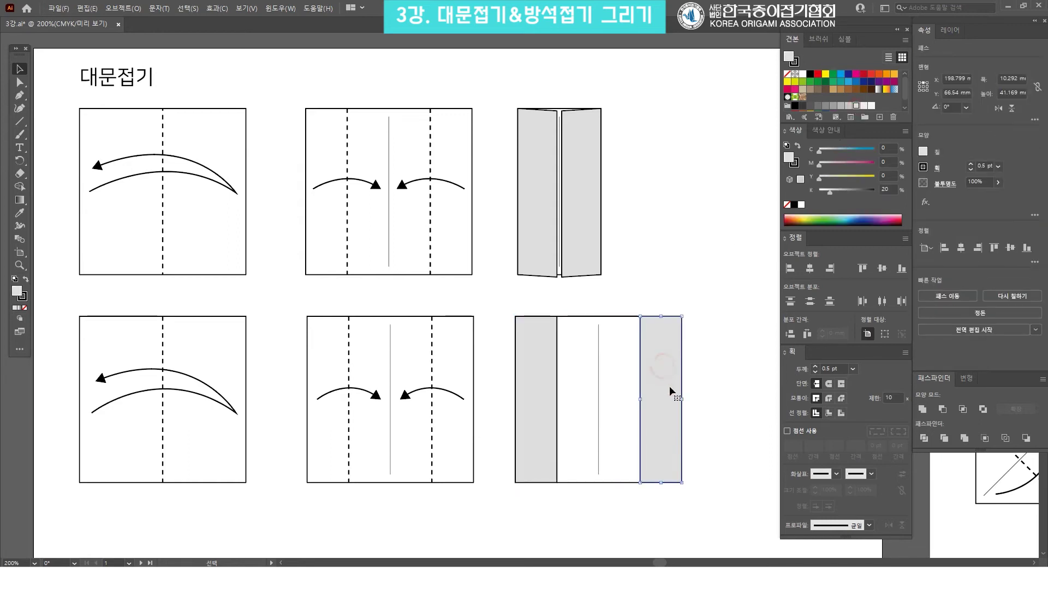
shift+click(573, 354)
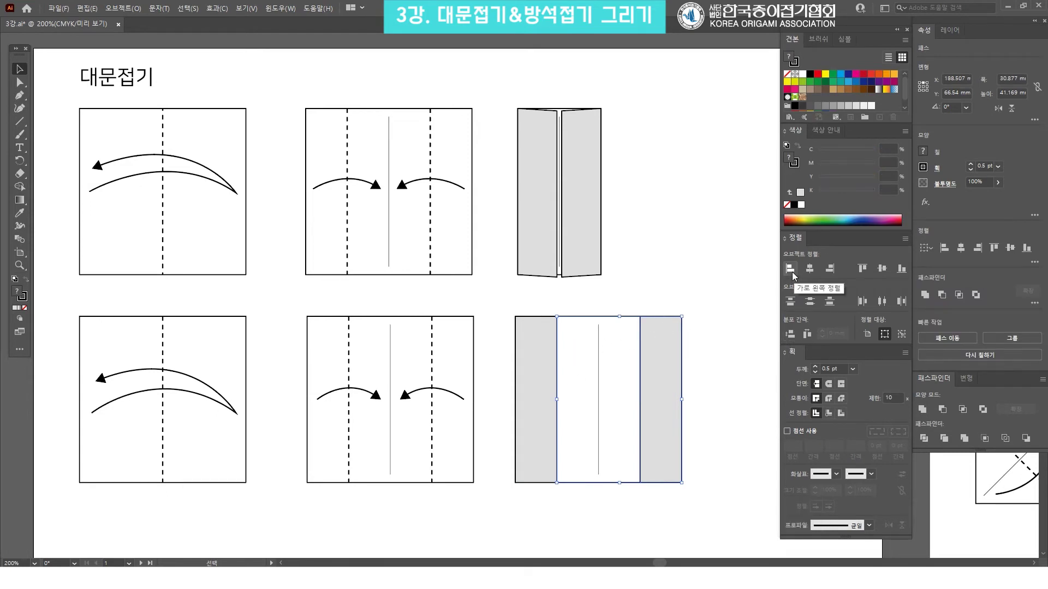
click(791, 272)
click(679, 306)
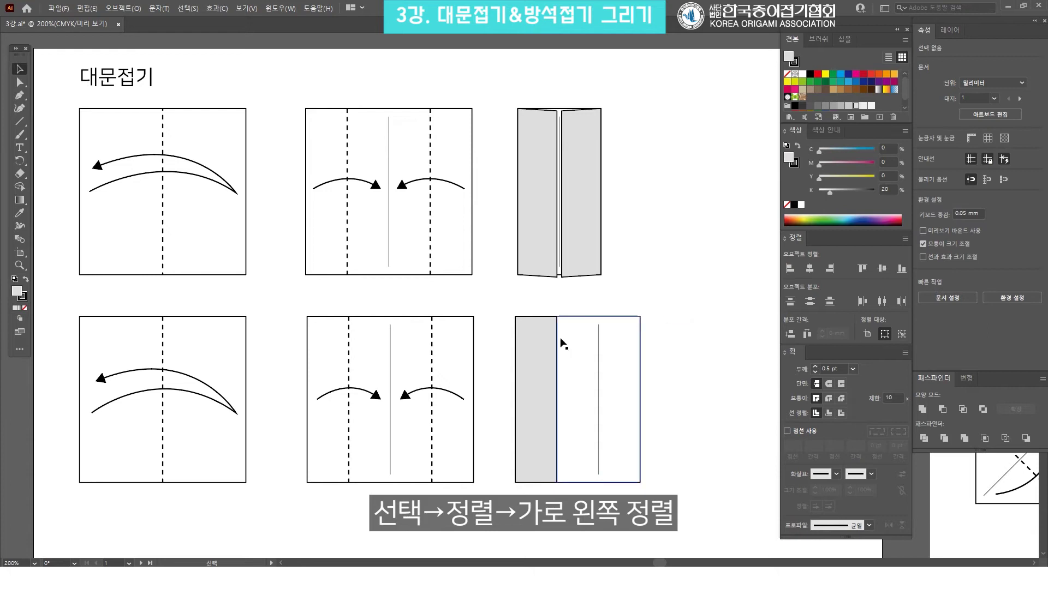
Step: Align the left gray strip and the white center panel by their right edges (가로 오른쪽 정렬)
click(535, 348)
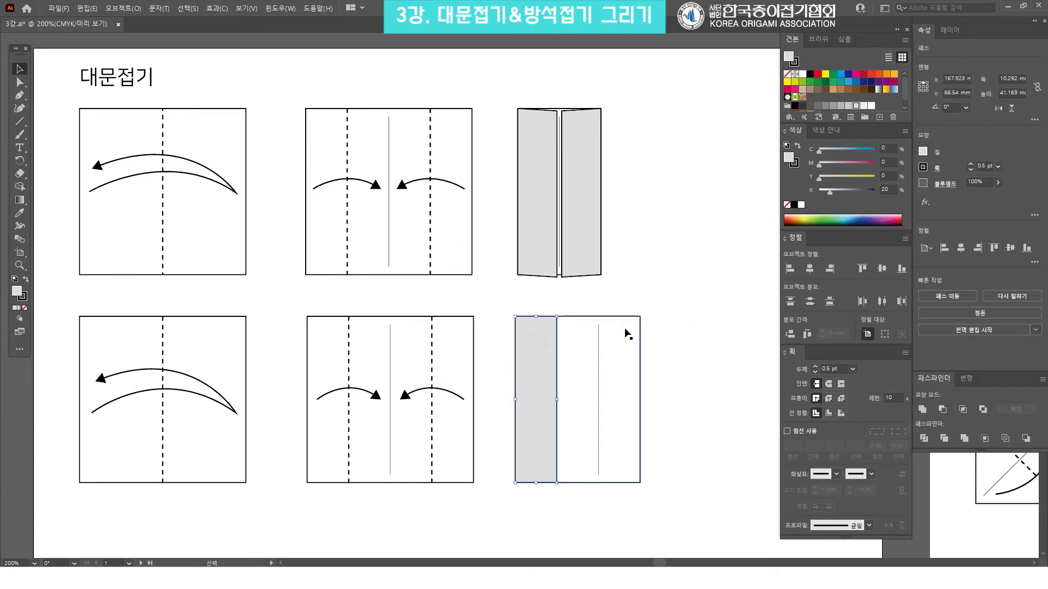
shift+click(627, 328)
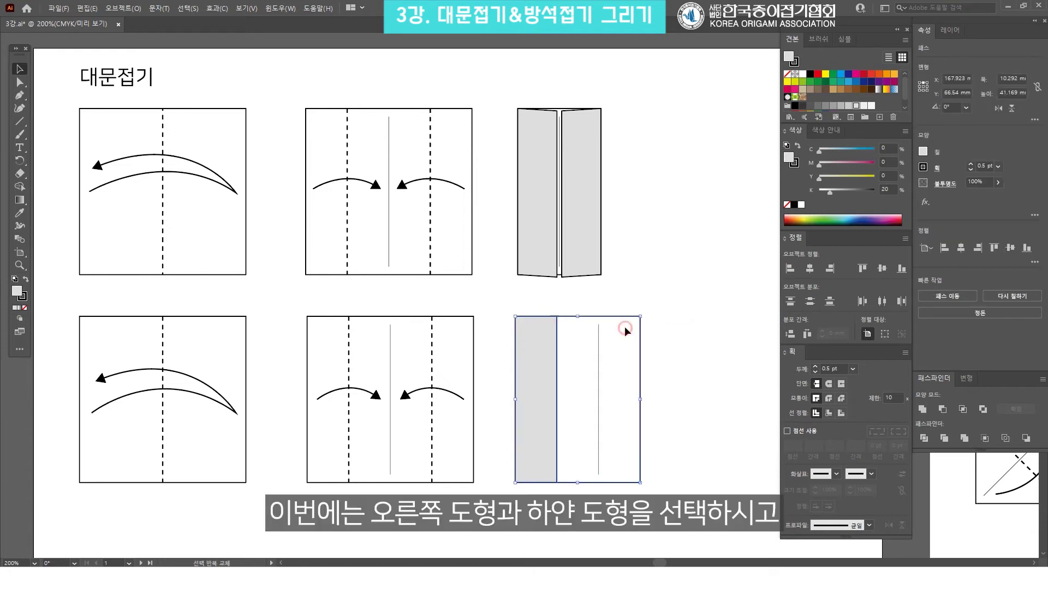
click(830, 269)
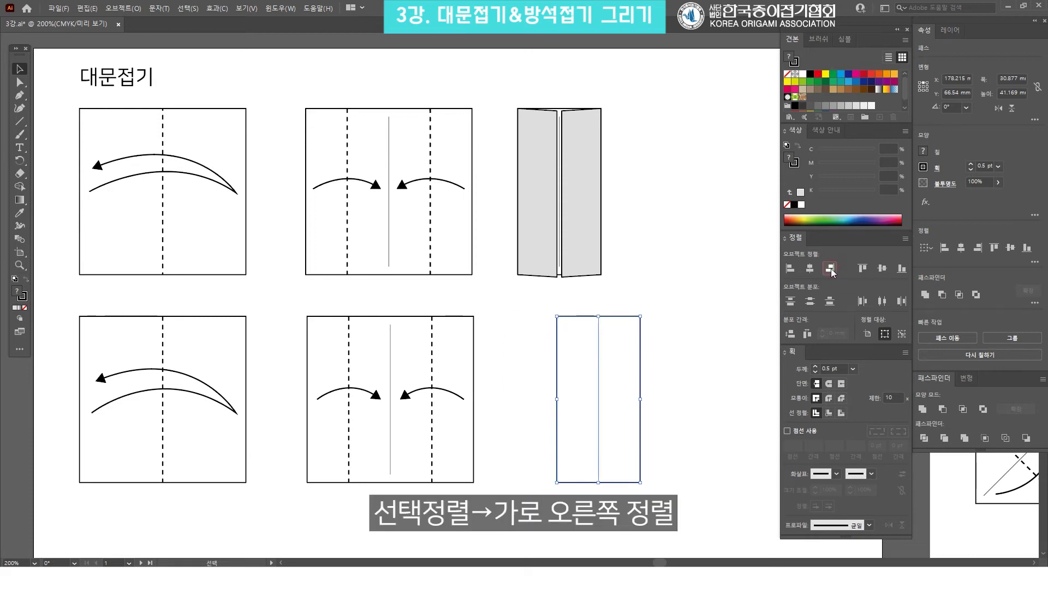
click(675, 308)
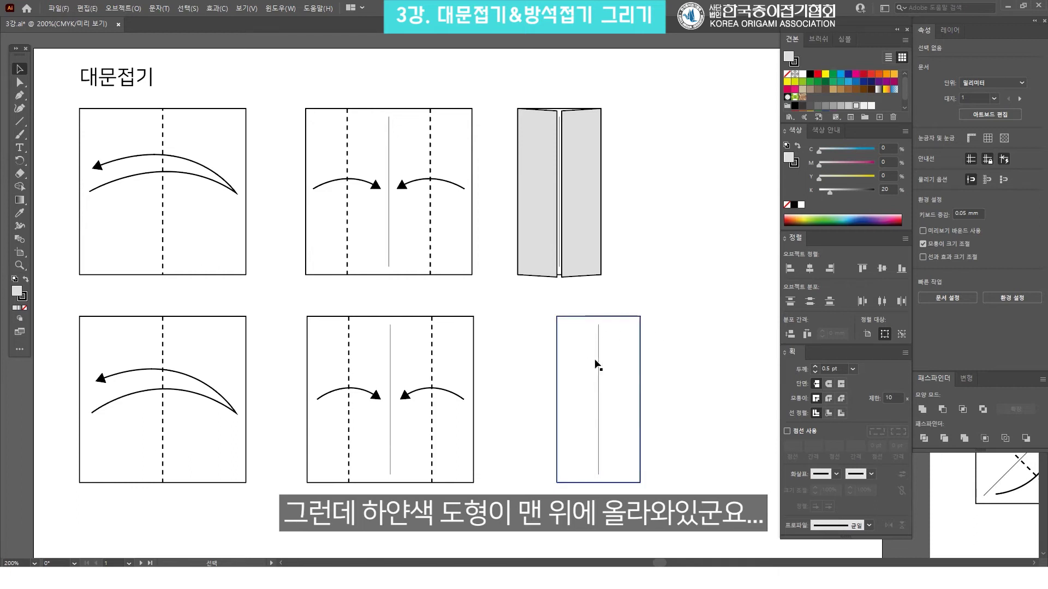
drag(629, 355, 645, 369)
click(627, 321)
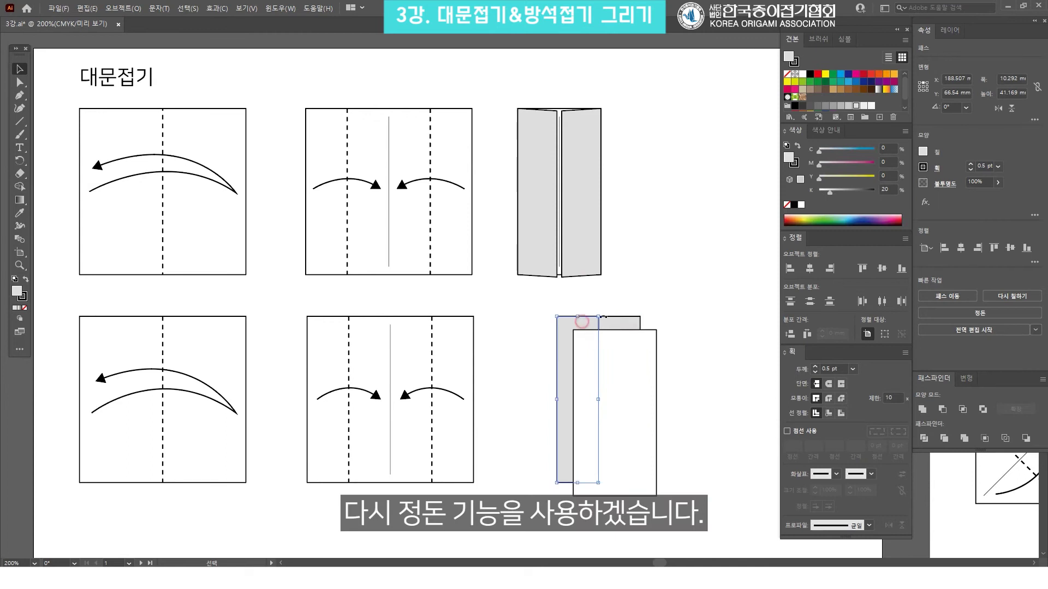
click(568, 322)
key(ctrl+z)
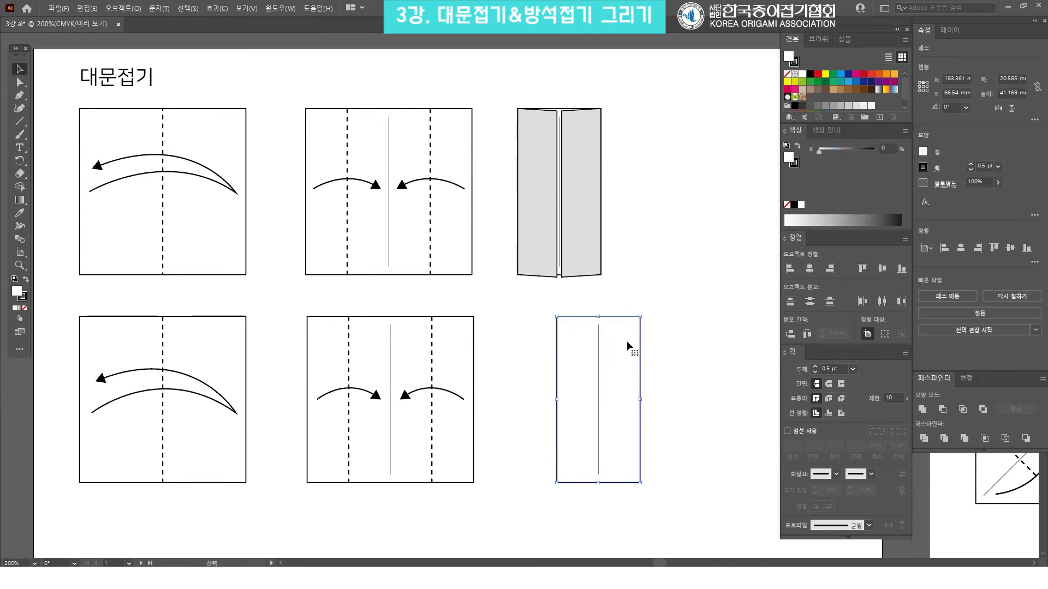
Step: Send the white center panel of the folded shape to the back (맨 뒤로 보내기), behind the two gray strips
right_click(628, 342)
mouse_move(676, 284)
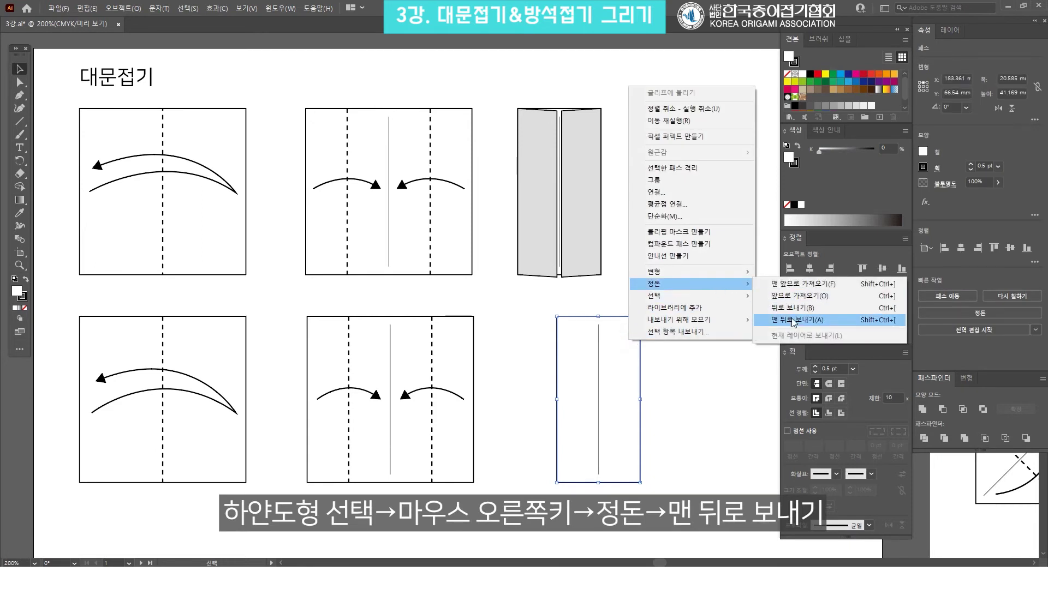
click(794, 320)
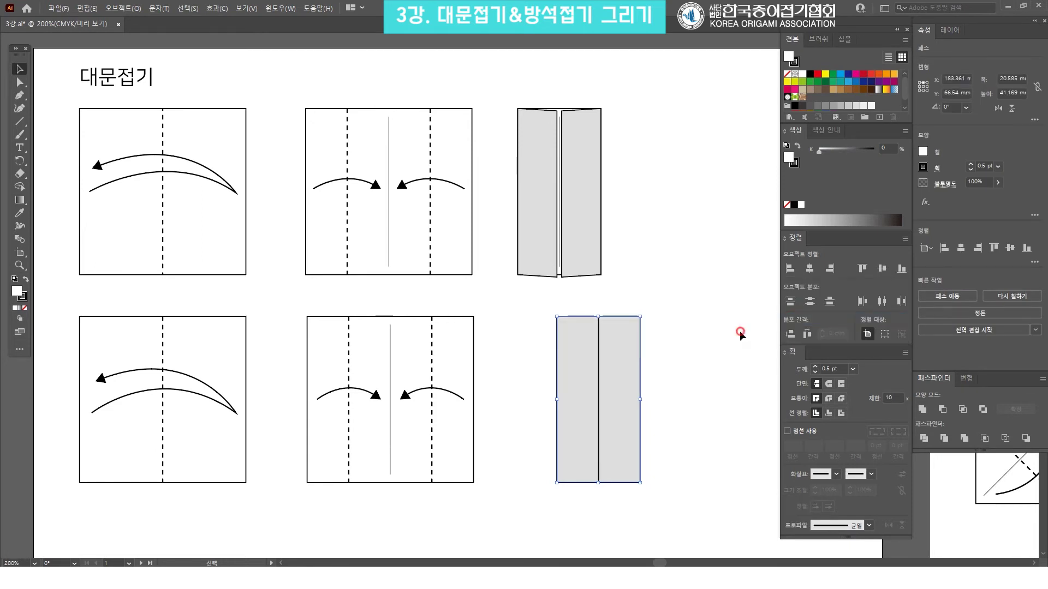
click(742, 335)
drag(627, 345, 688, 358)
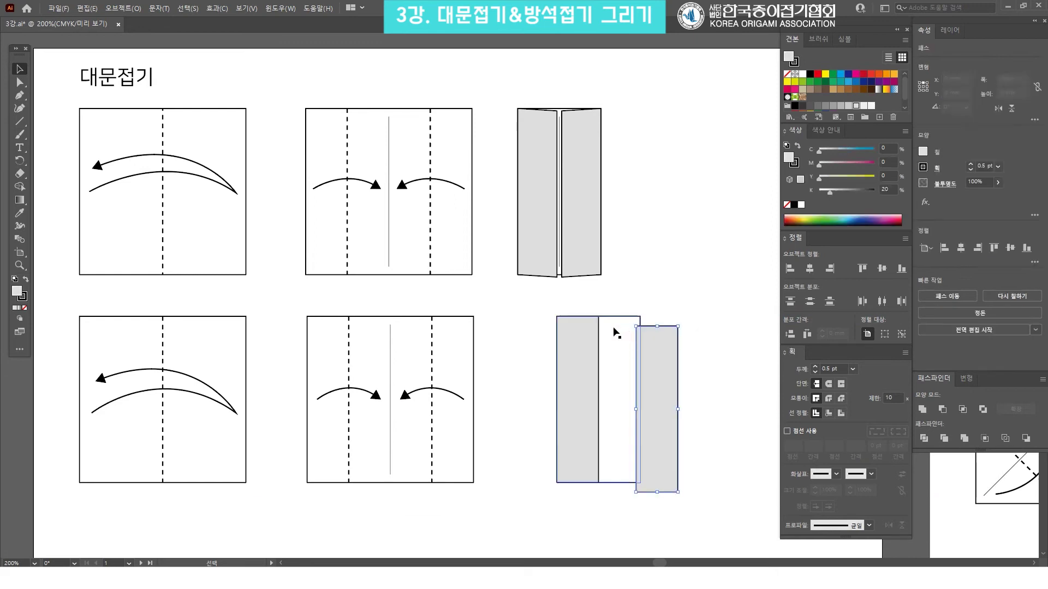
key(ctrl+z)
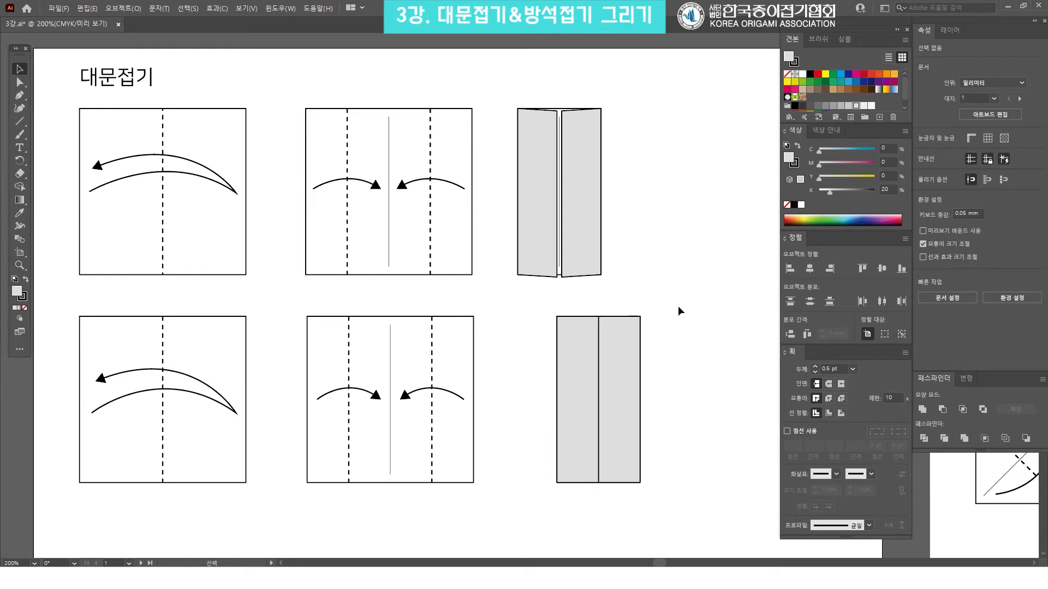
Step: Open the left gray flap by moving its inner top and bottom corner points slightly left and about 1 mm down
click(23, 81)
click(599, 317)
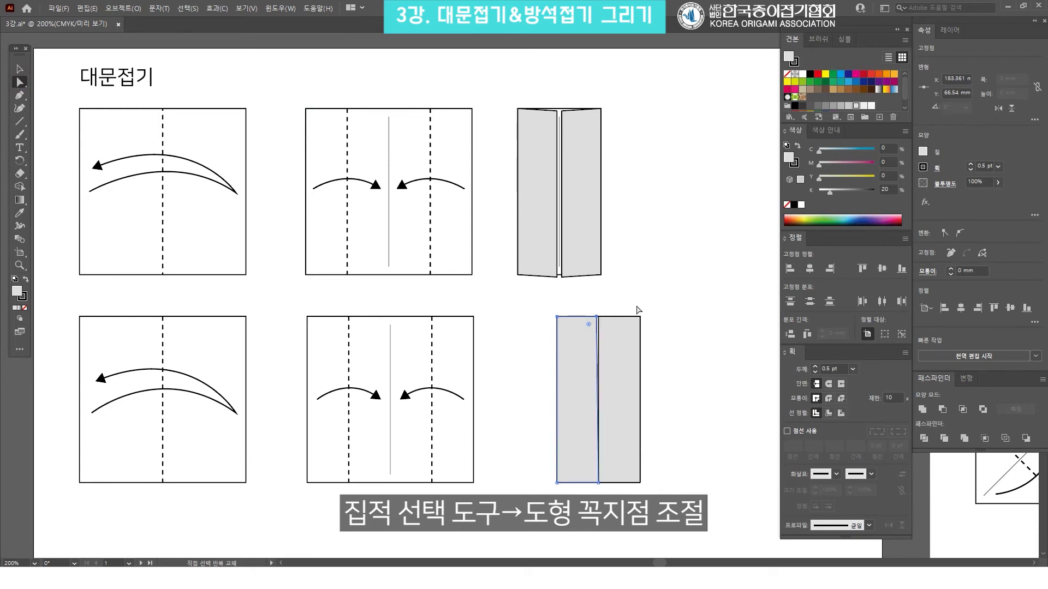
key(Left)
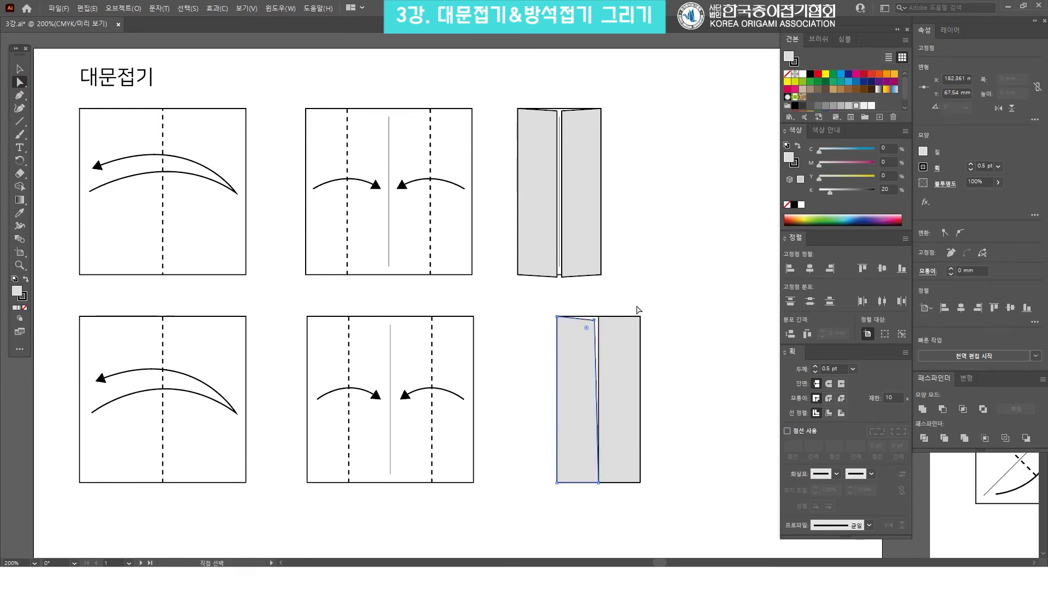
drag(598, 483, 598, 485)
Step: Open the right gray flap by moving its inner bottom and top corner points about 1 mm right and 1 mm down
drag(599, 484, 602, 485)
drag(600, 317, 601, 316)
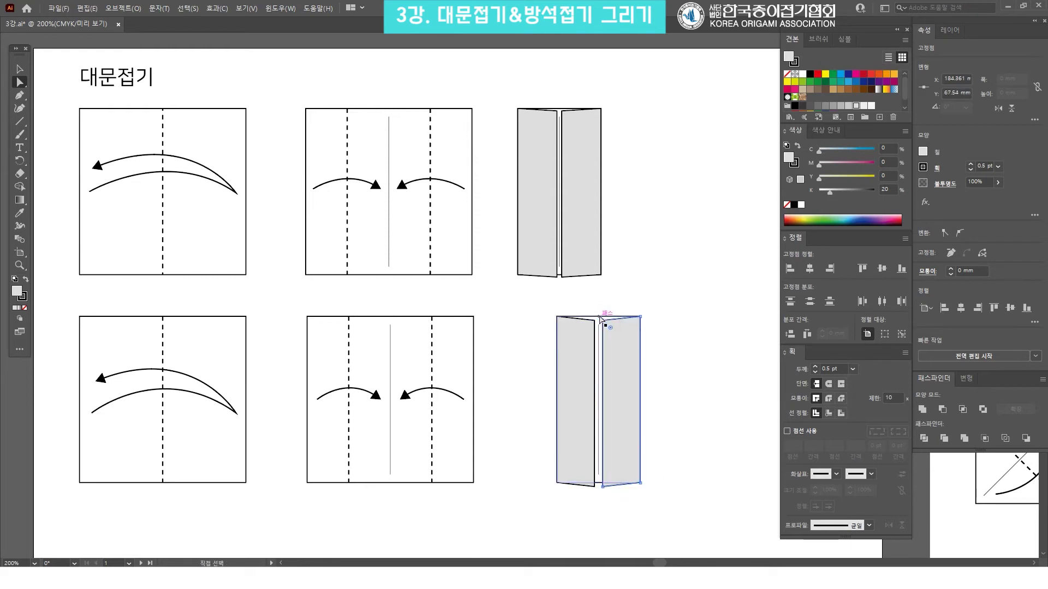
key(v)
click(676, 302)
Step: Move the whole folded gate shape about 9.1 mm left so it sits beneath the folded reference shape
drag(596, 299, 640, 295)
drag(713, 296, 578, 507)
drag(632, 377, 598, 378)
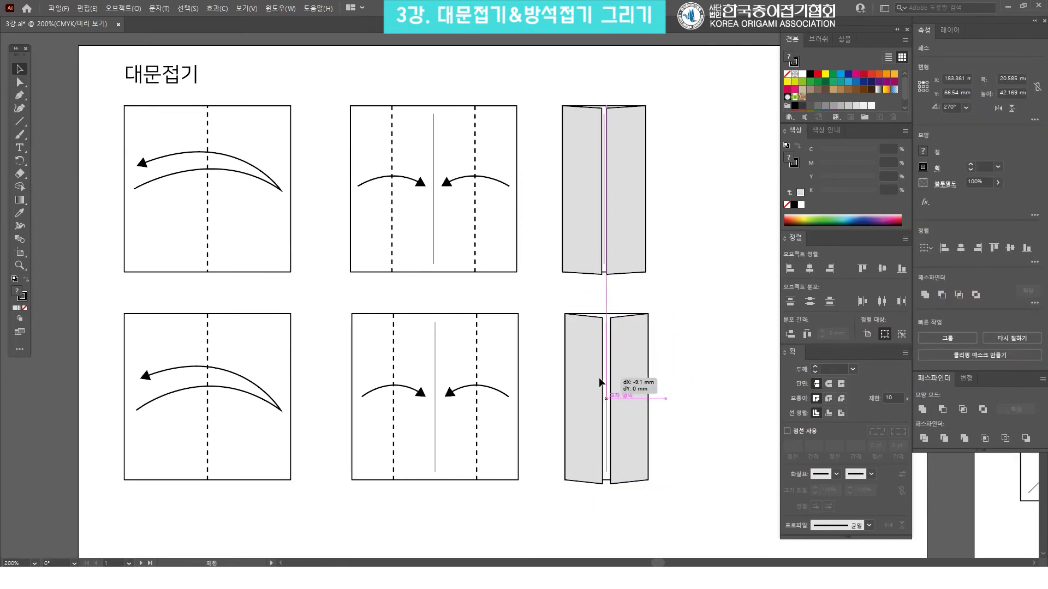
click(670, 348)
Step: On the 방석접기 artboard, draw a square about 34.5 mm wide below the first reference diagram, matching its edges
mouse_move(669, 488)
mouse_down()
mouse_move(704, 489)
mouse_move(197, 320)
mouse_move(116, 309)
mouse_move(732, 519)
mouse_up()
click(129, 306)
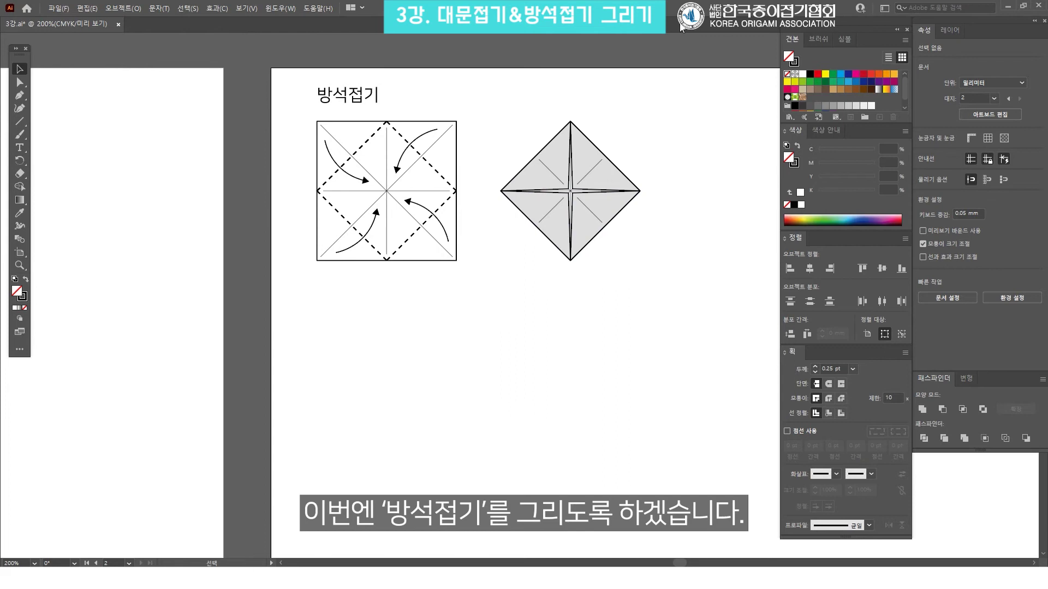
drag(627, 304, 473, 185)
click(658, 291)
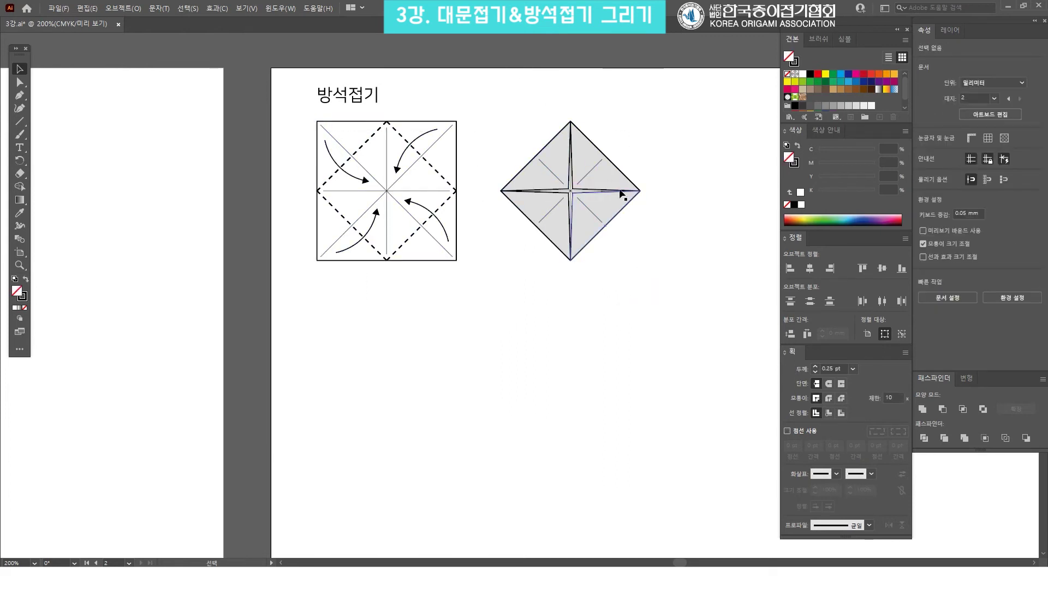
drag(20, 122, 58, 122)
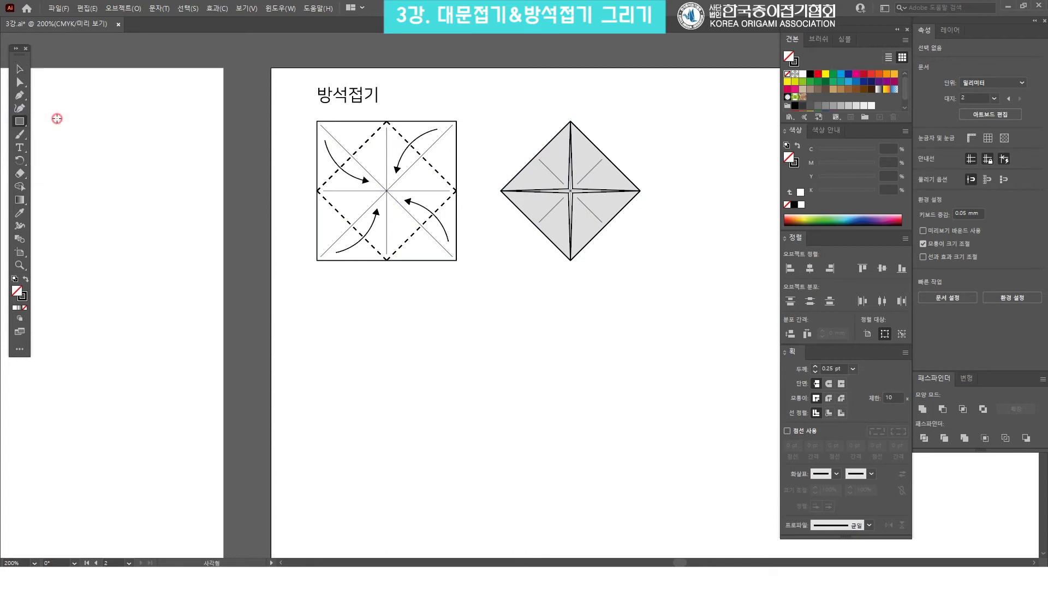
drag(316, 293, 456, 431)
key(v)
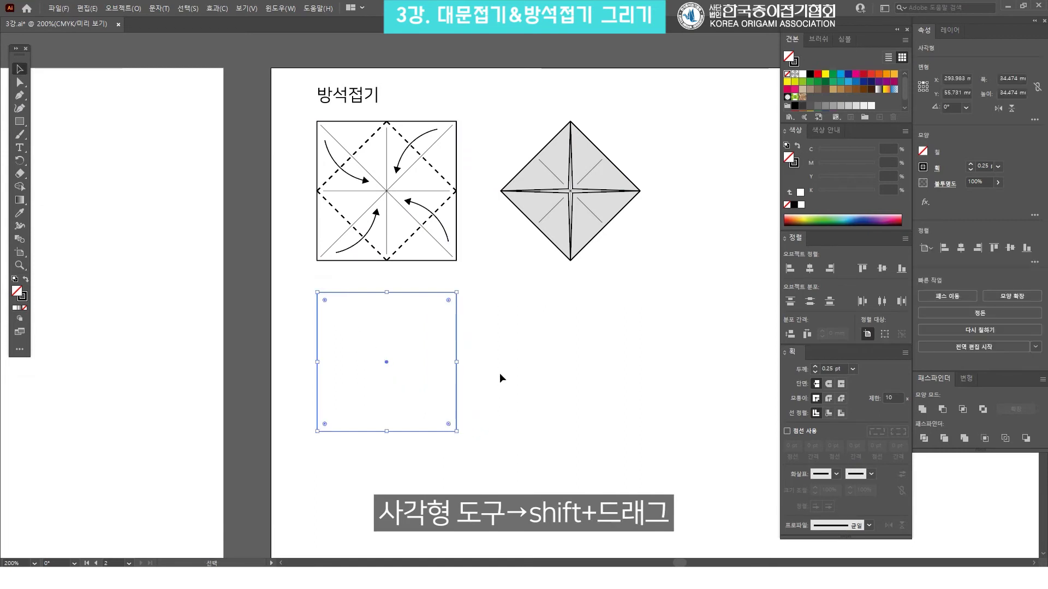
click(491, 363)
Step: Set the new square's stroke weight to 0.5 pt
click(457, 311)
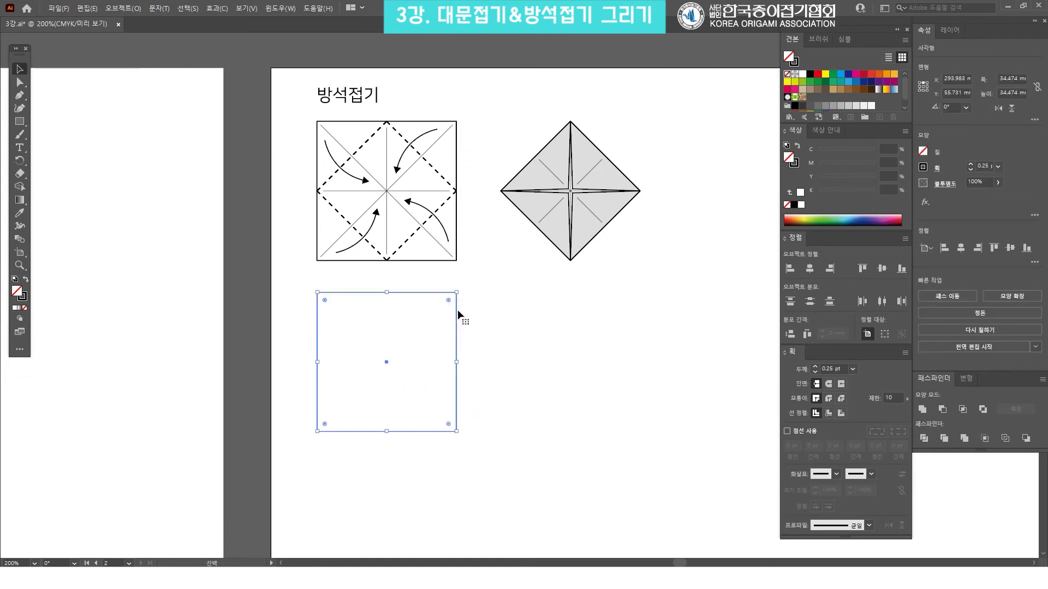
click(853, 370)
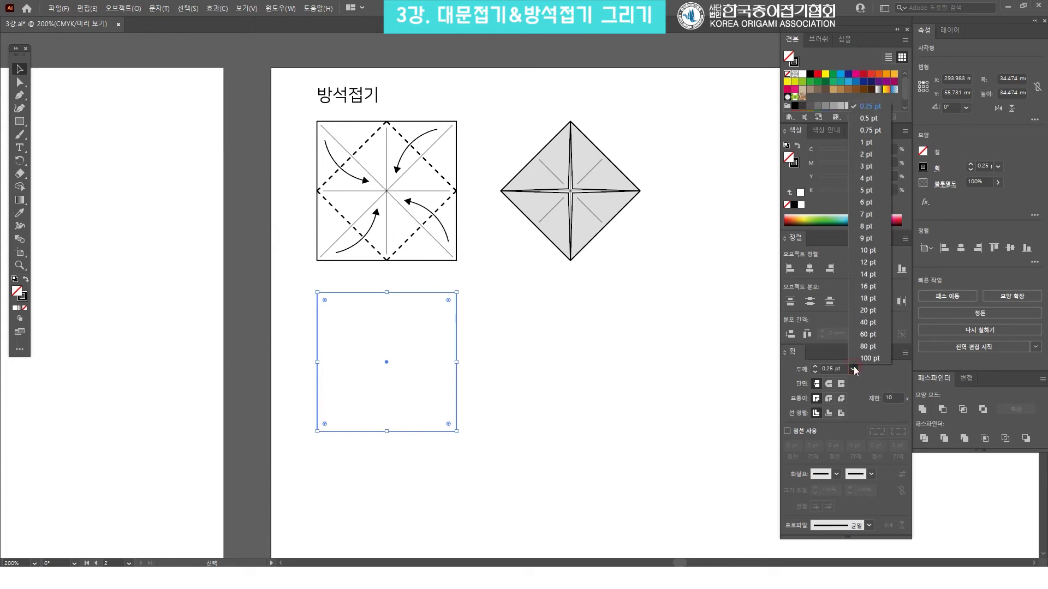
click(867, 120)
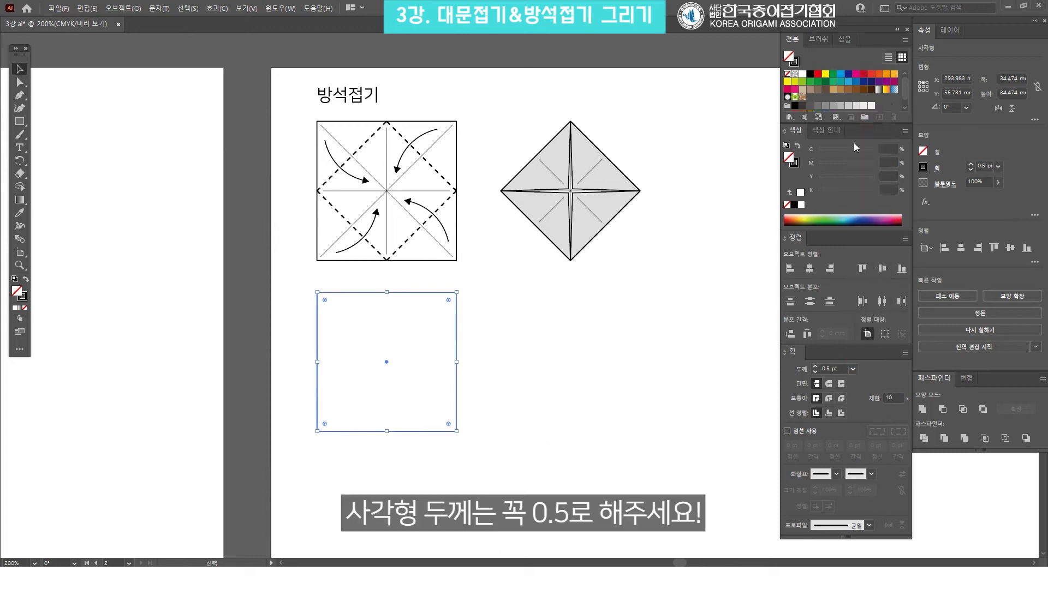
click(597, 319)
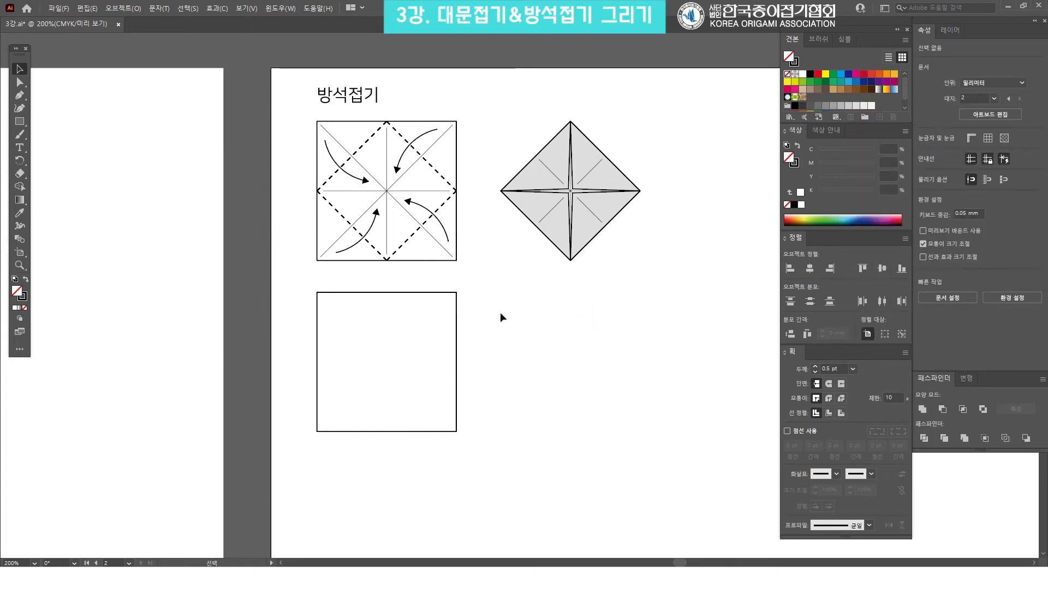
Step: Draw both corner-to-corner diagonals across the new square with the Line Segment tool (선분 도구)
drag(496, 338, 506, 294)
click(509, 289)
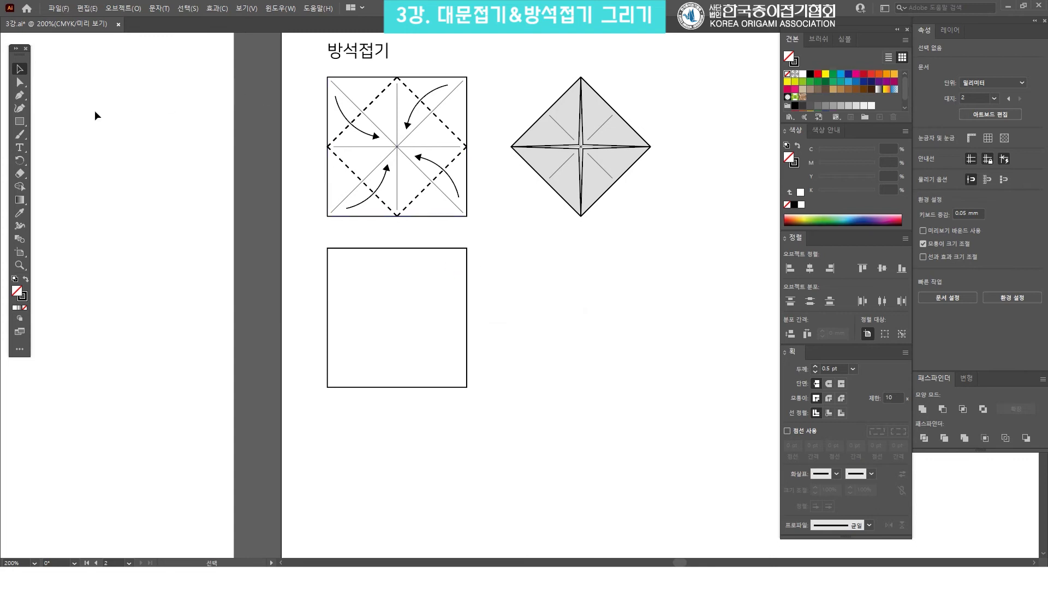
click(20, 122)
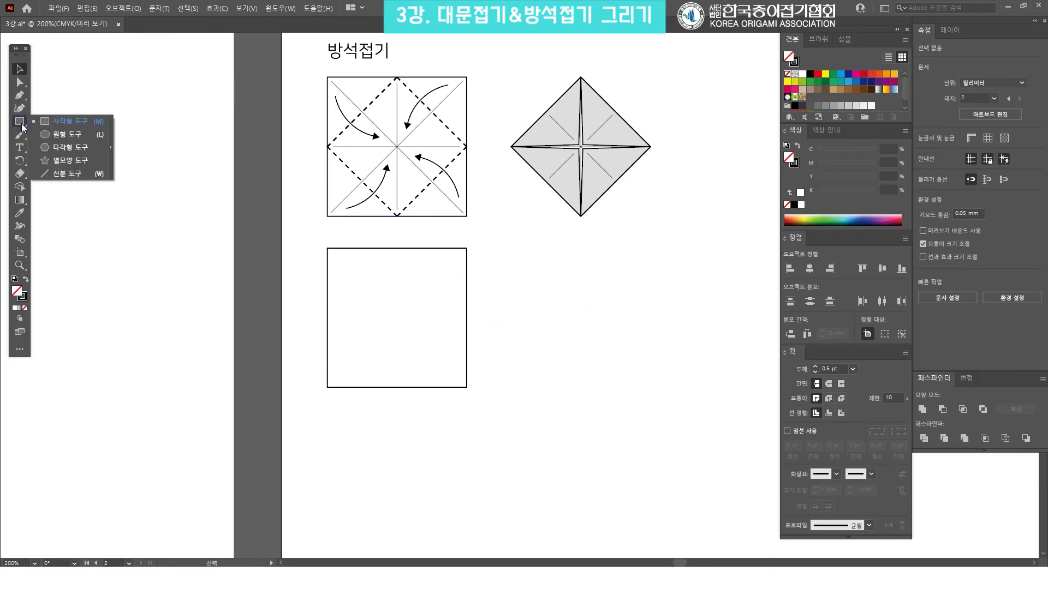
click(86, 176)
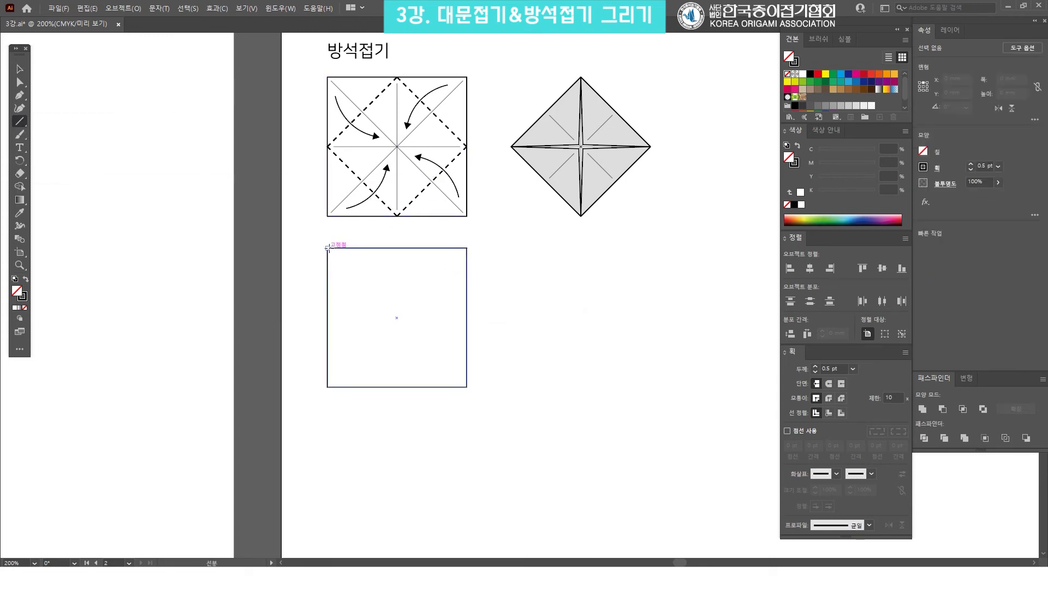
drag(327, 248, 467, 385)
key(v)
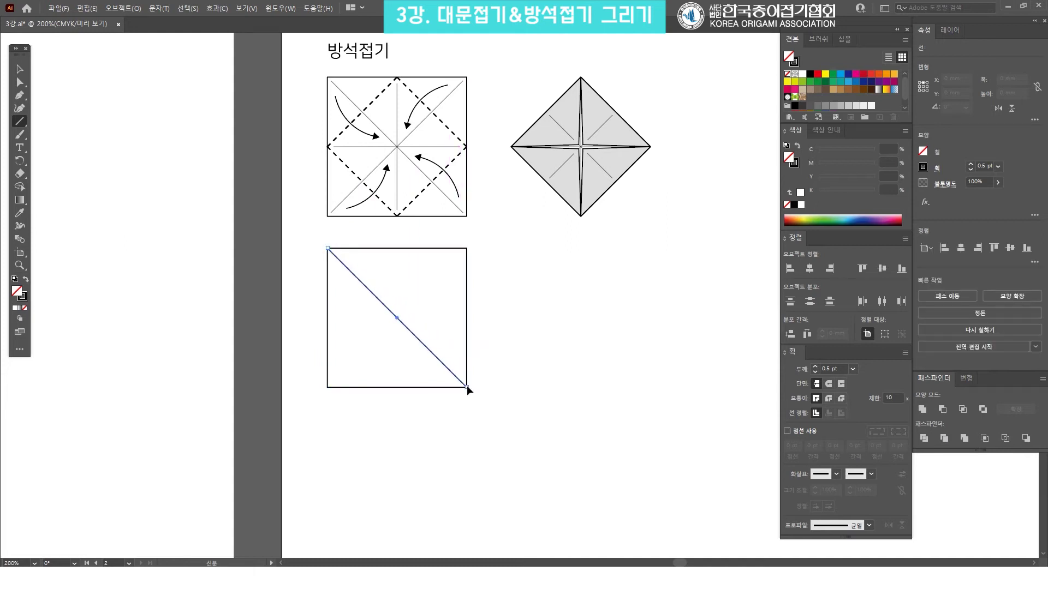
click(496, 365)
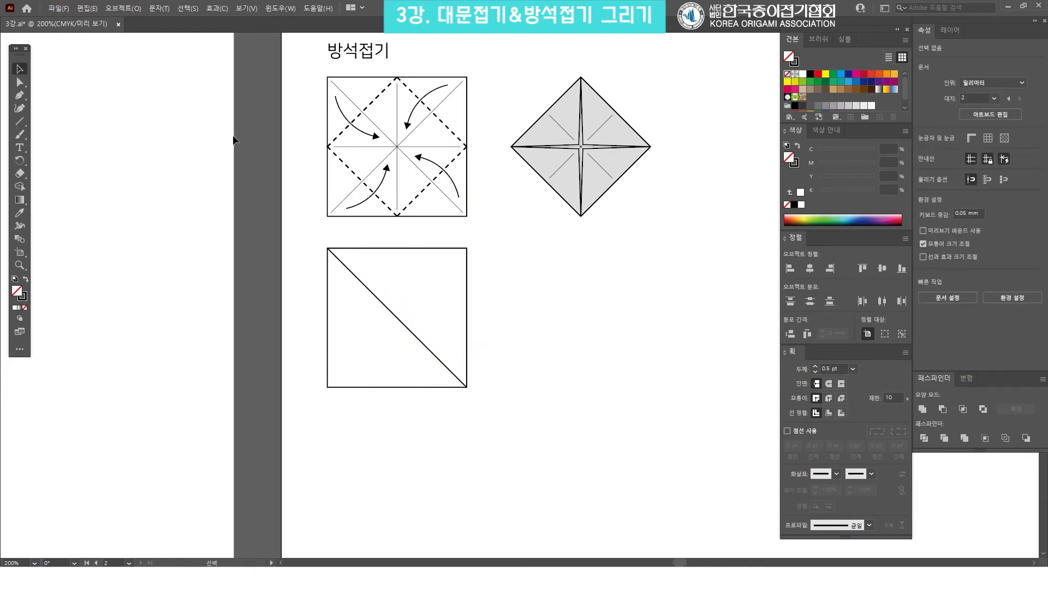
click(20, 121)
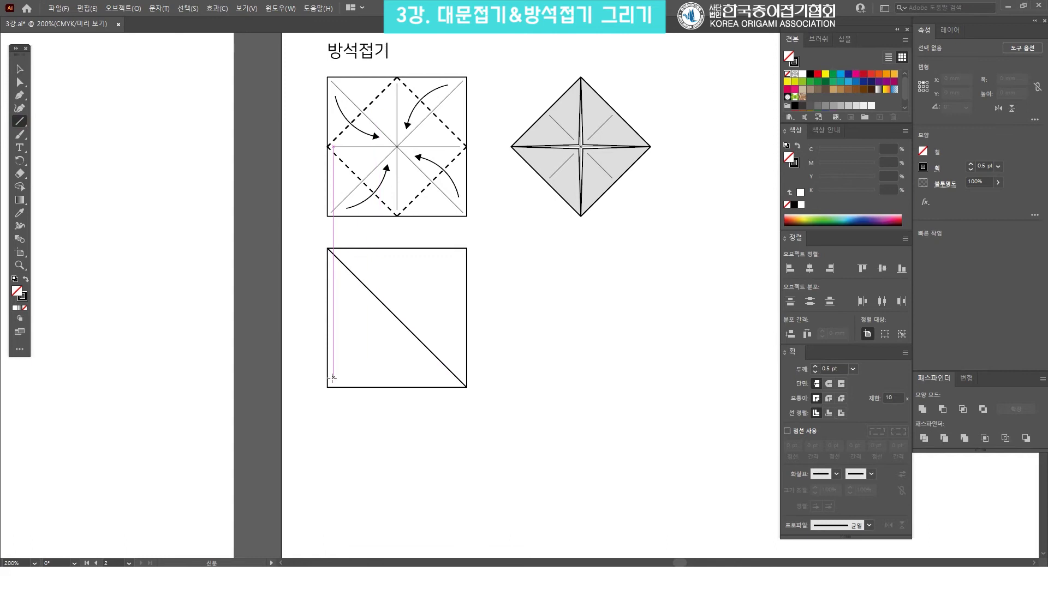
drag(327, 387, 466, 249)
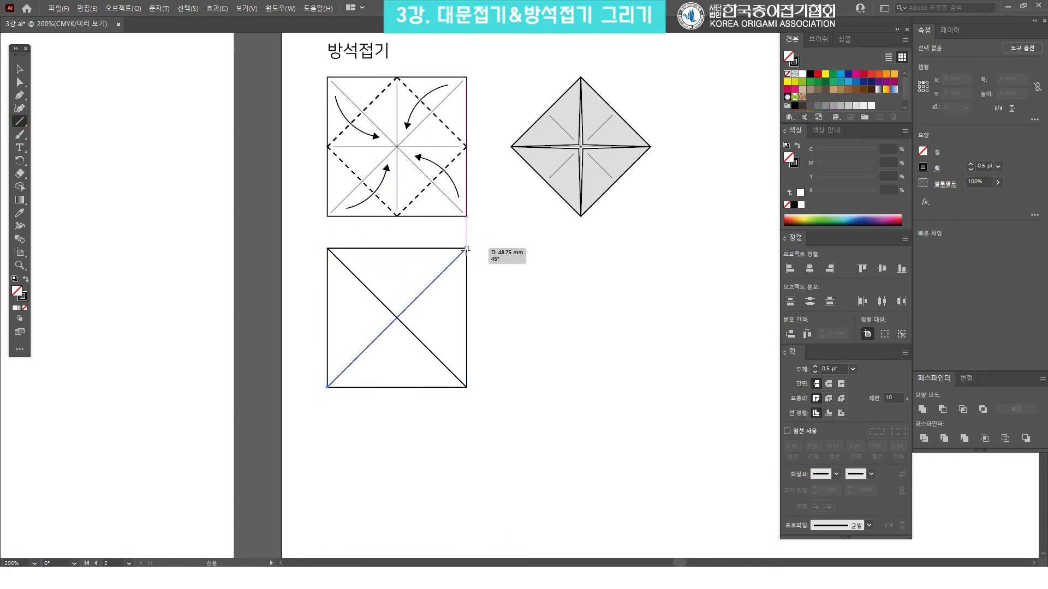
key(v)
click(486, 289)
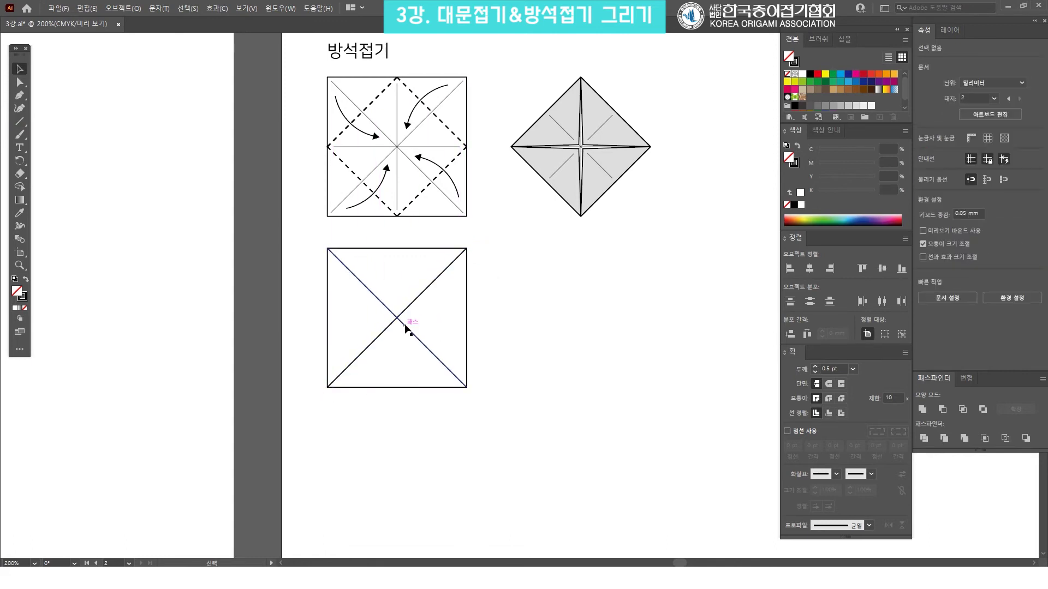
Step: Set the stroke weight of the square's two diagonals to 0.25 pt
click(404, 326)
key(ctrl+a)
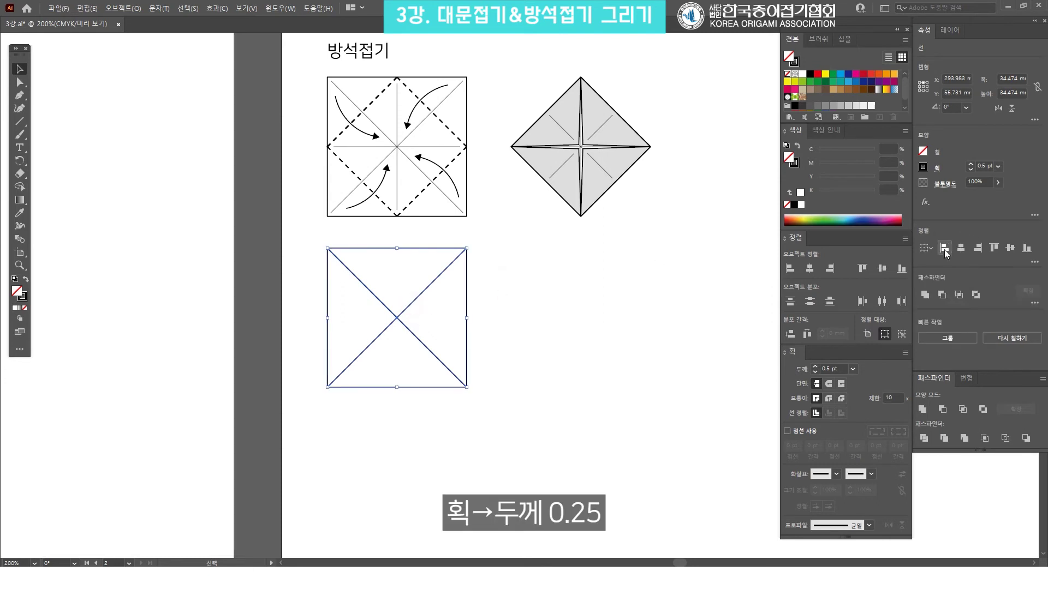
click(853, 369)
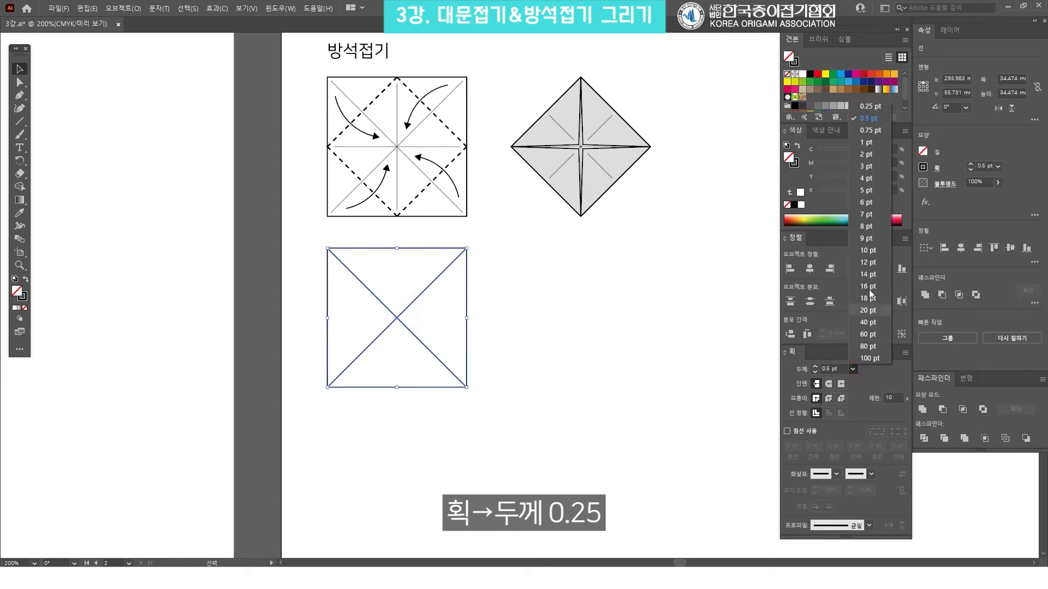
click(877, 110)
click(608, 276)
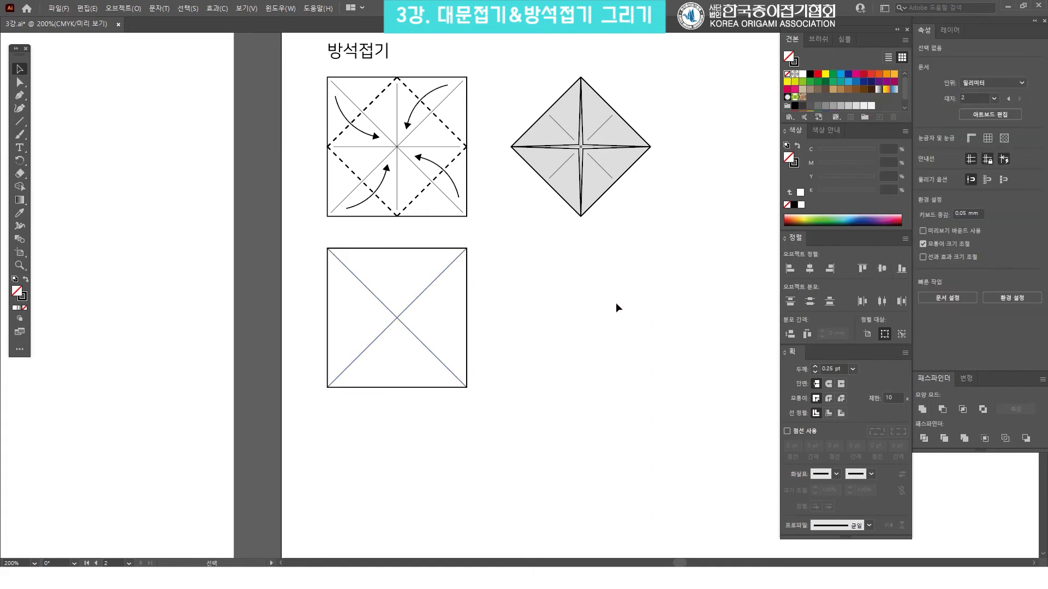
Step: Shorten both diagonals proportionally from their center to about 31.3 mm wide and high, leaving gaps at the square's corners
click(452, 266)
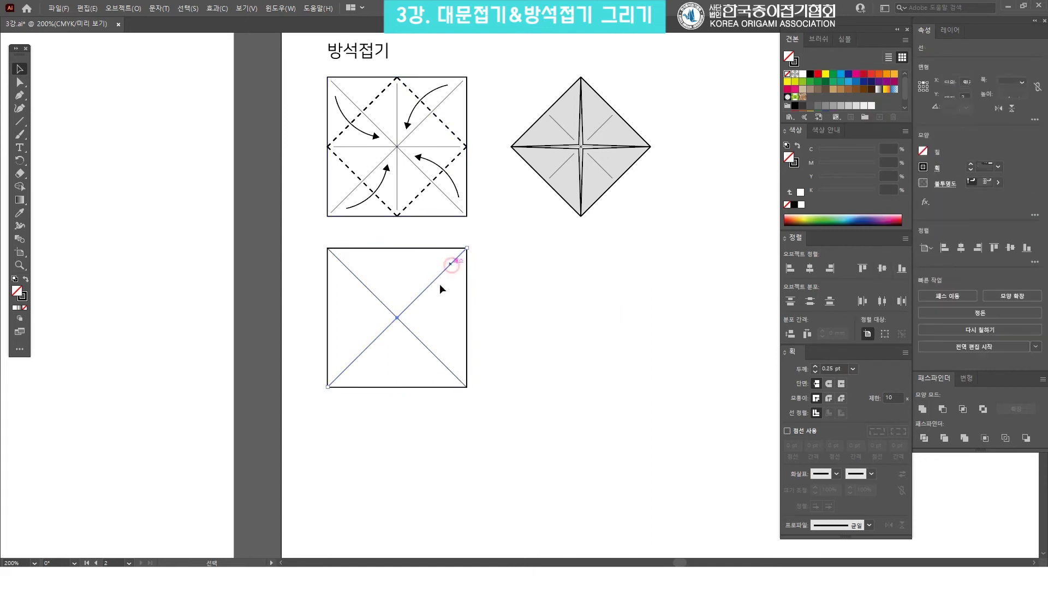
shift+click(417, 342)
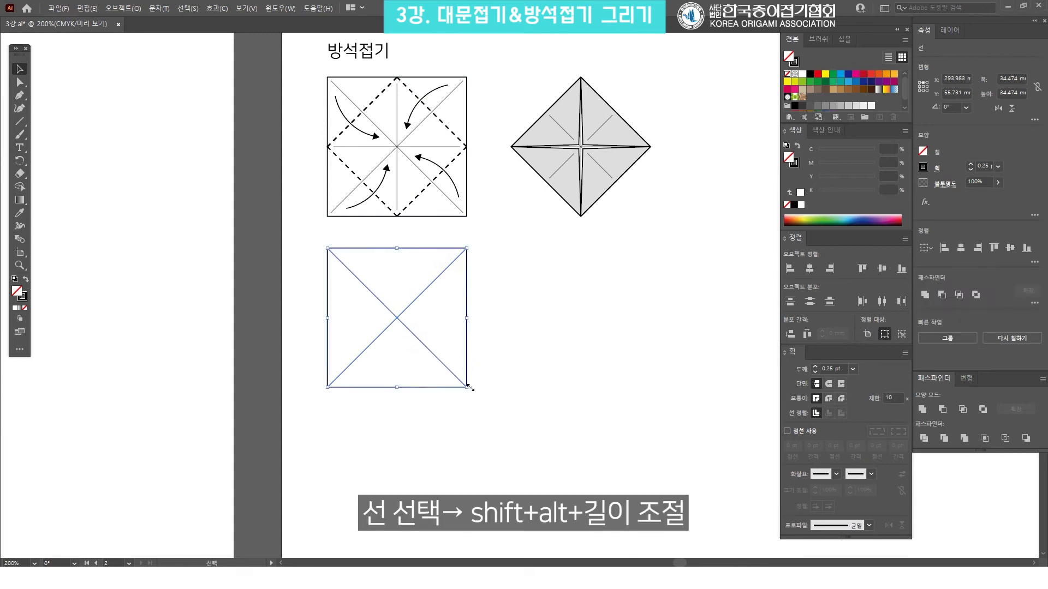
drag(467, 386, 462, 385)
click(554, 342)
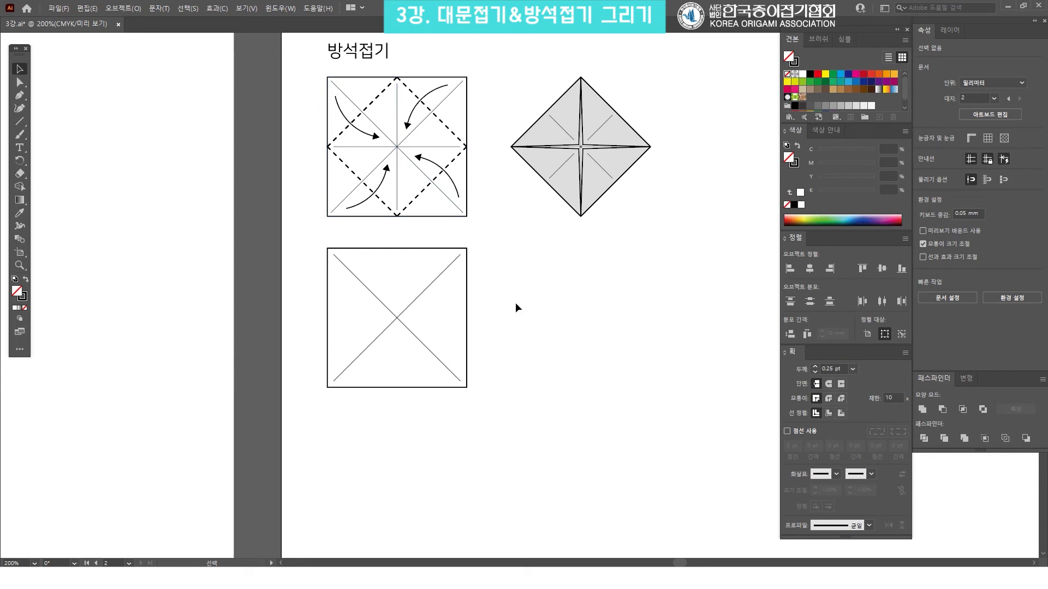
Step: Create a copy of the square's two diagonals rotated by 45°, adding vertical and horizontal crease lines
click(411, 310)
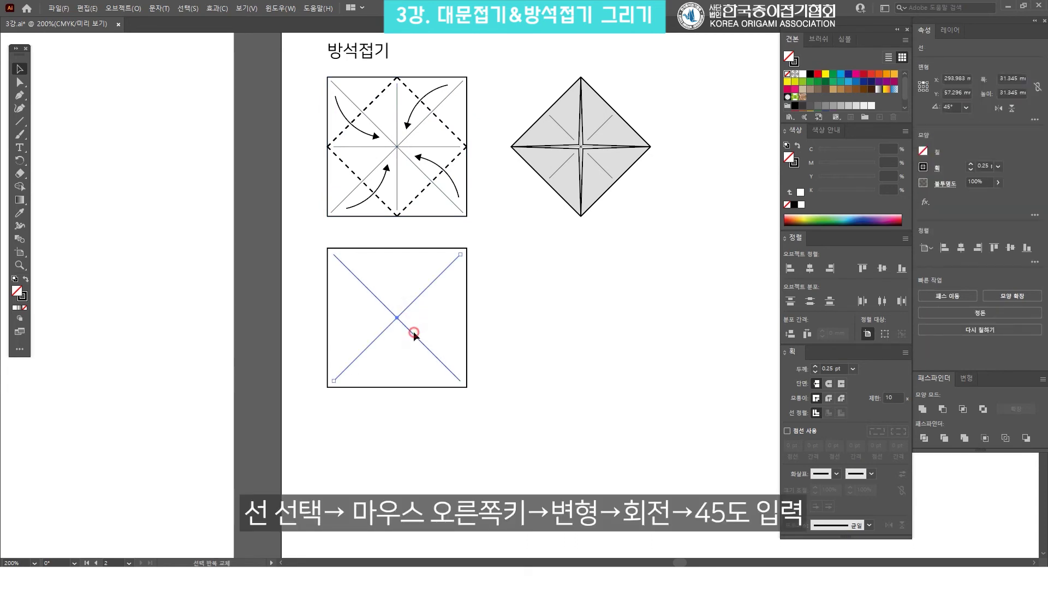
shift+click(415, 336)
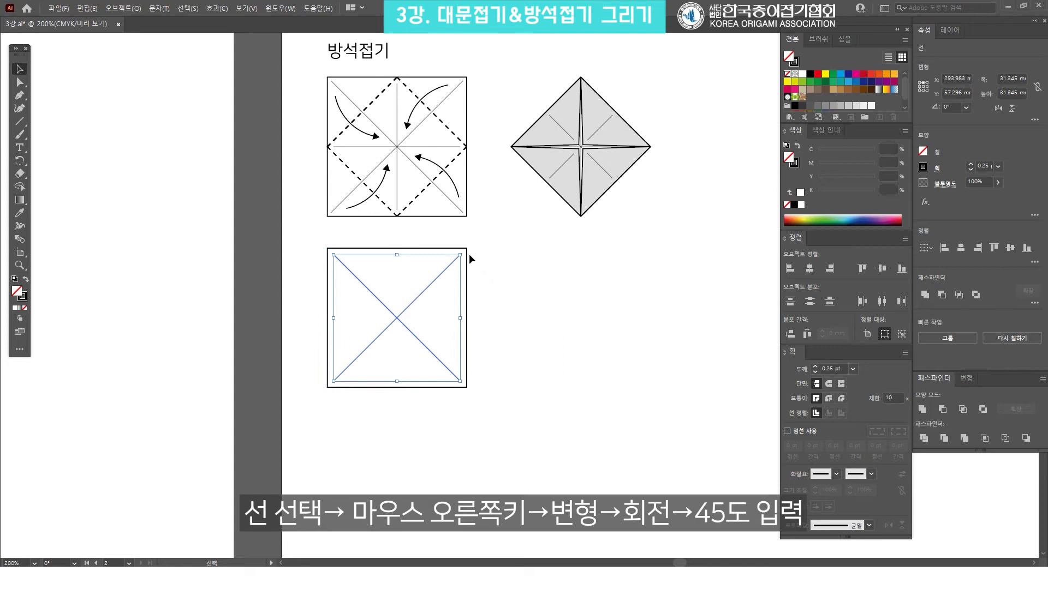
right_click(504, 262)
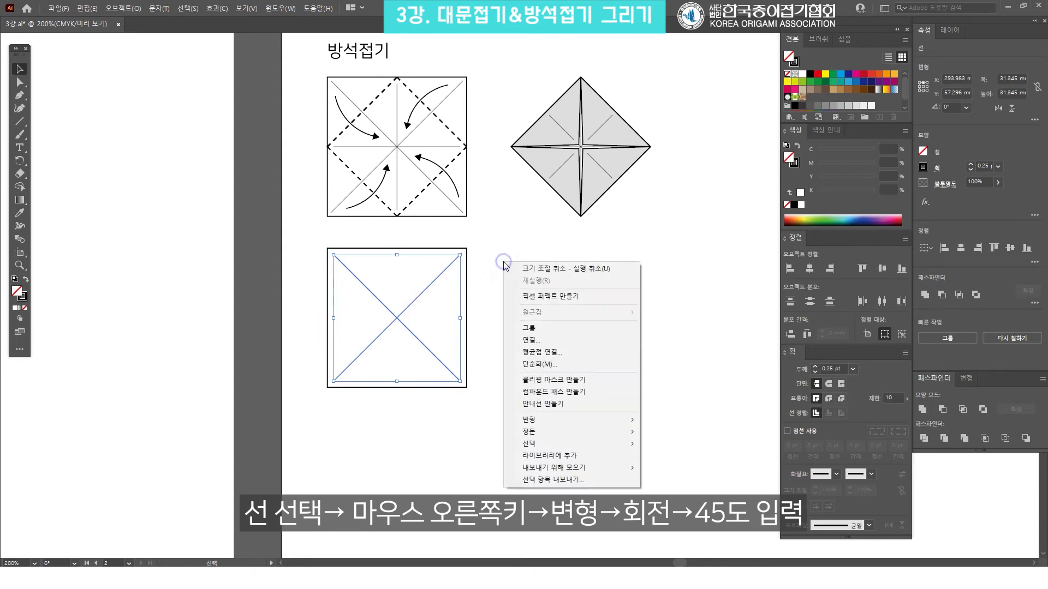
mouse_move(594, 421)
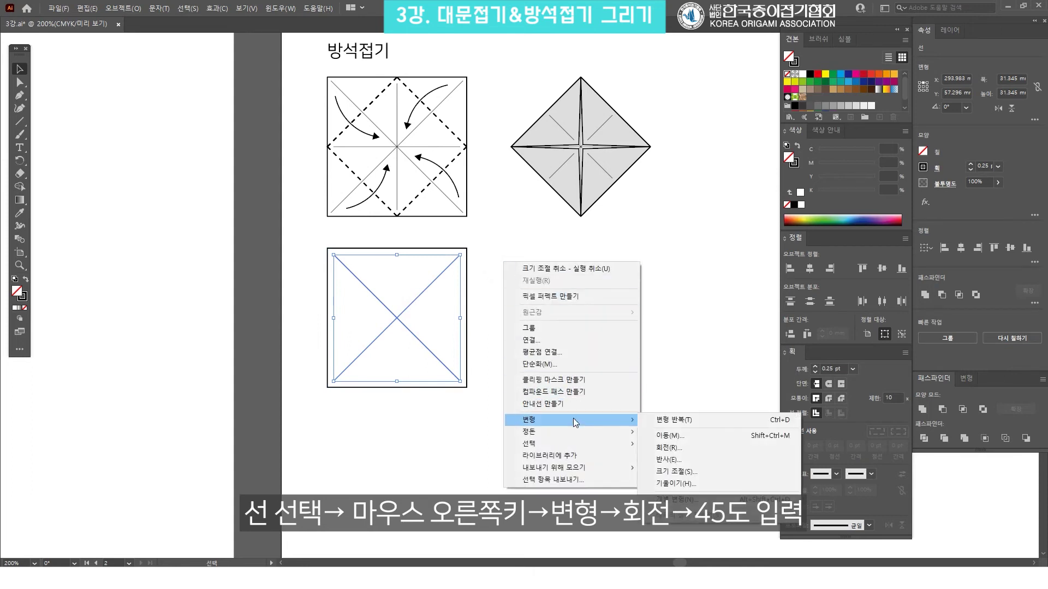
click(675, 448)
drag(525, 204, 599, 195)
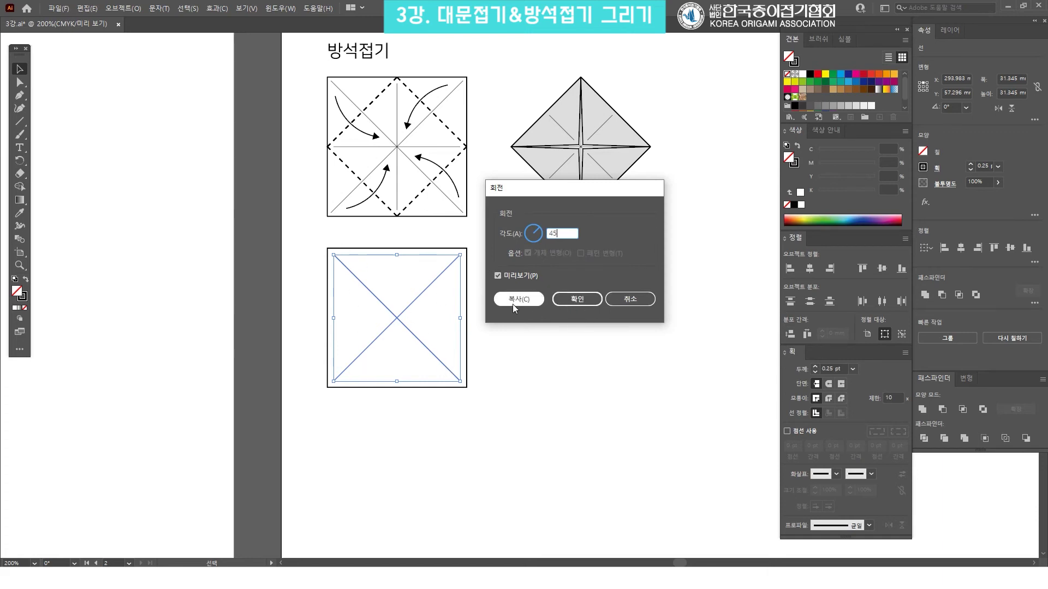
click(529, 300)
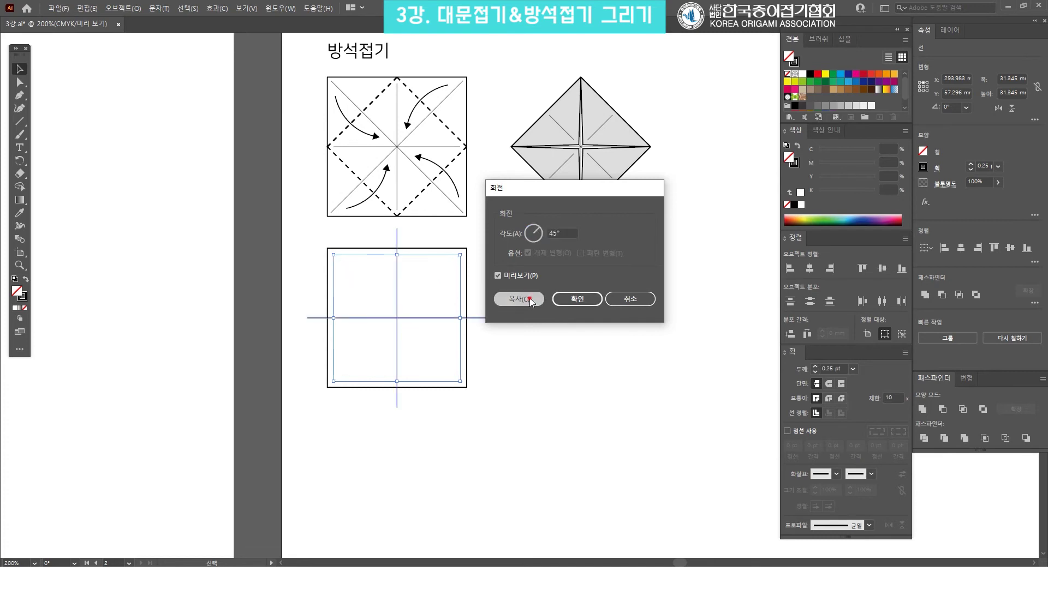
click(562, 277)
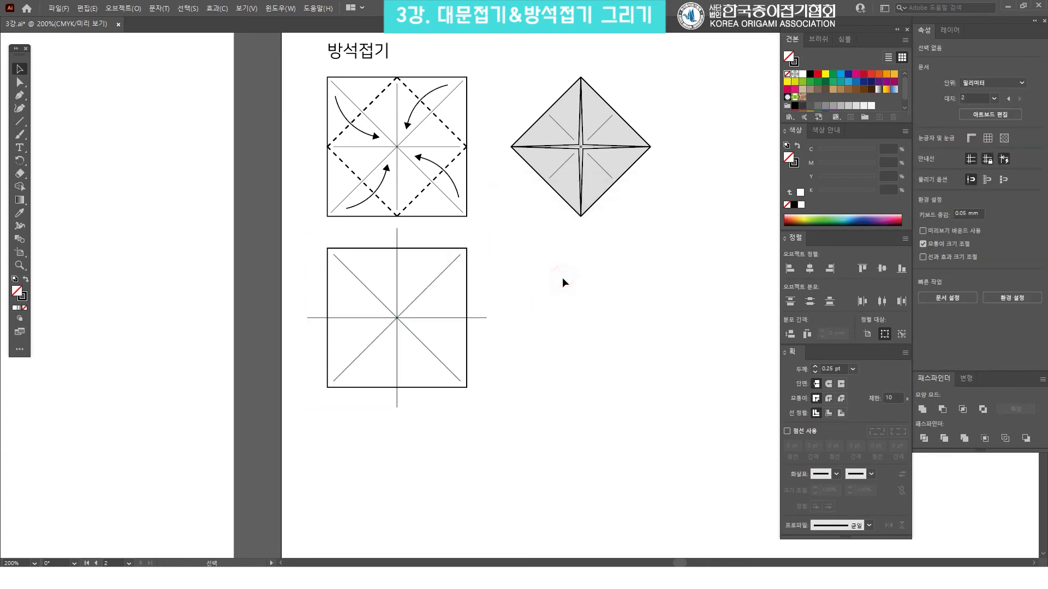
Step: Shorten the vertical and horizontal crease lines proportionally from their center, so they end just inside the square's edges
click(492, 317)
click(522, 318)
click(479, 318)
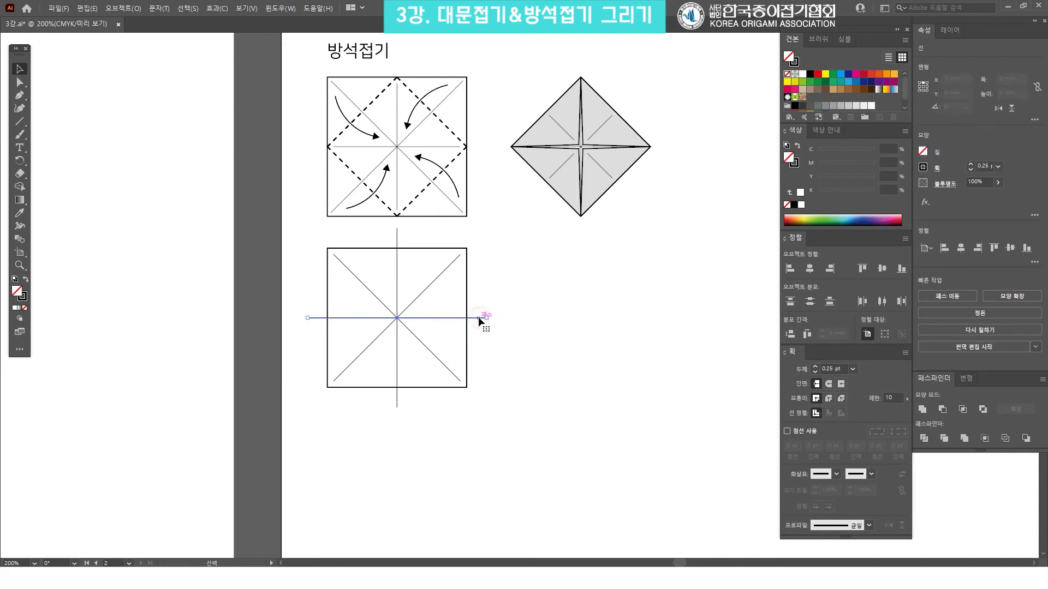
shift+click(397, 400)
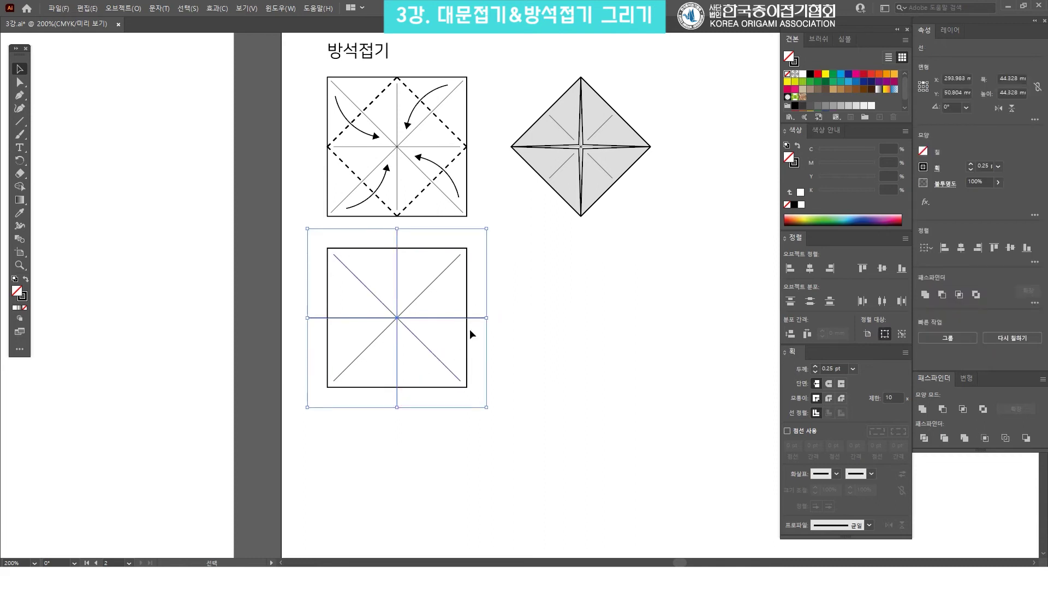
drag(486, 321, 461, 319)
click(492, 305)
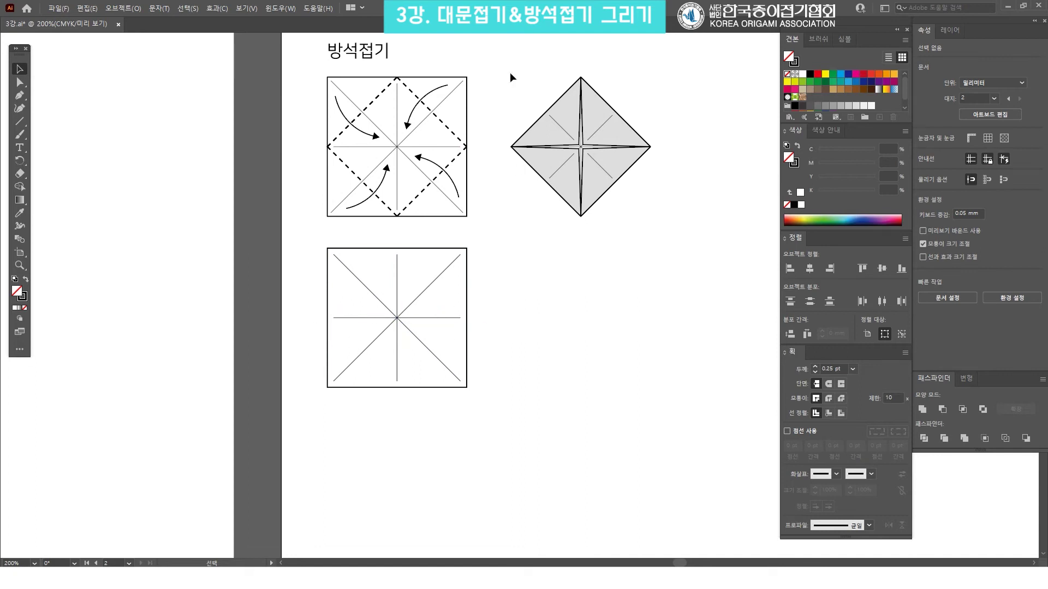
Step: Draw a line about 24.4 mm long from the midpoint of the square's left edge to the midpoint of its bottom edge
drag(539, 316, 546, 300)
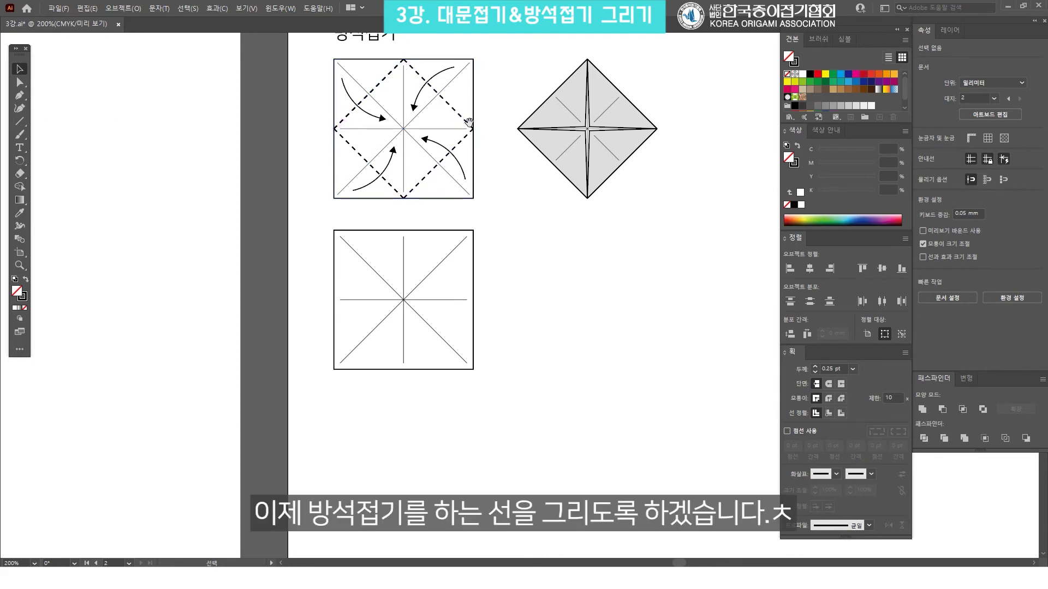
scroll(479, 140, up, 2)
click(547, 280)
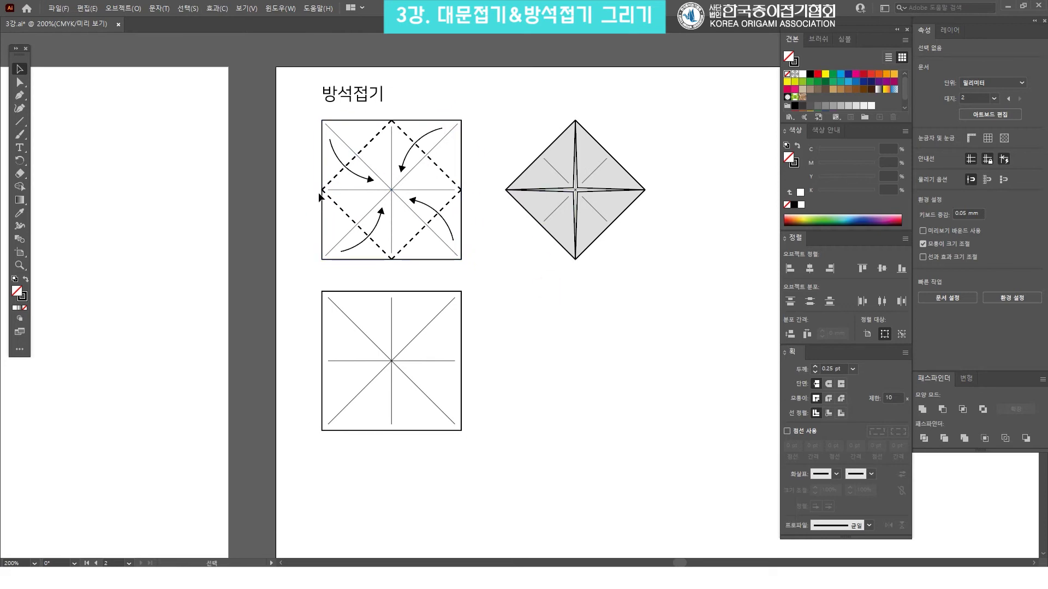
click(23, 125)
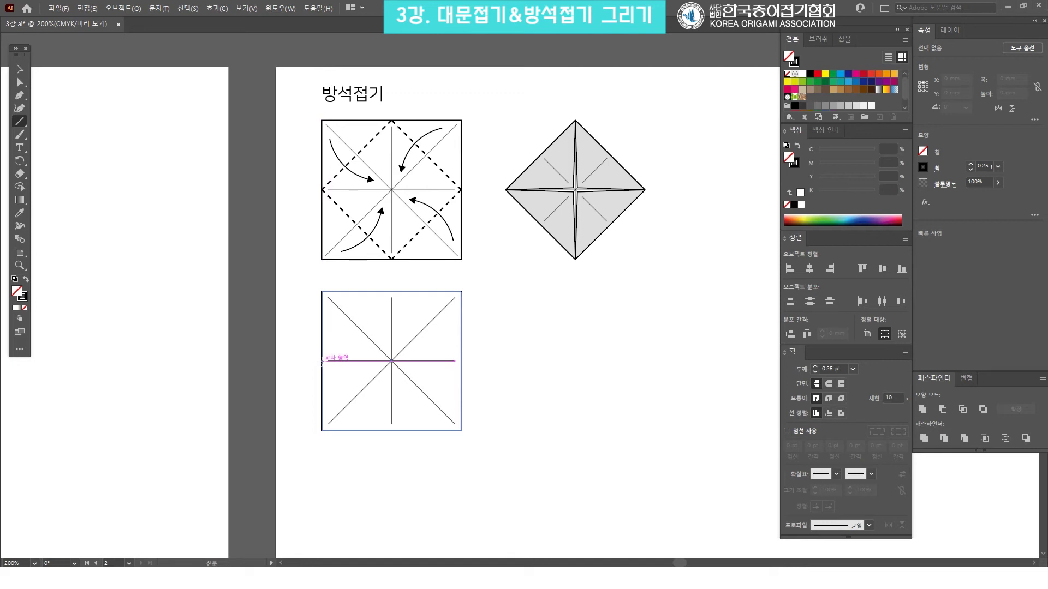
drag(322, 361, 391, 430)
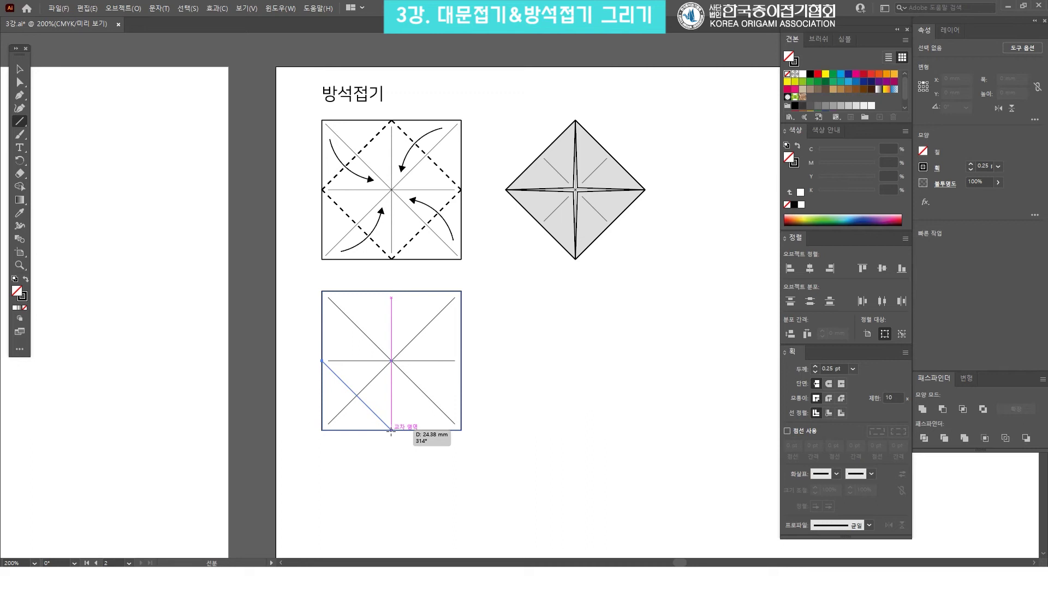
drag(391, 431, 391, 431)
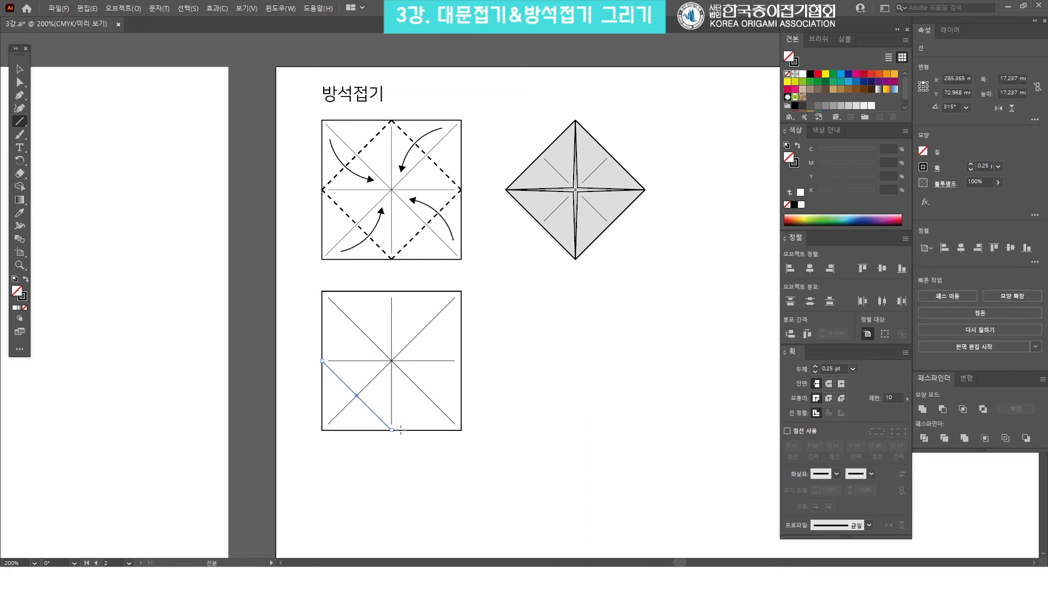
key(v)
click(533, 348)
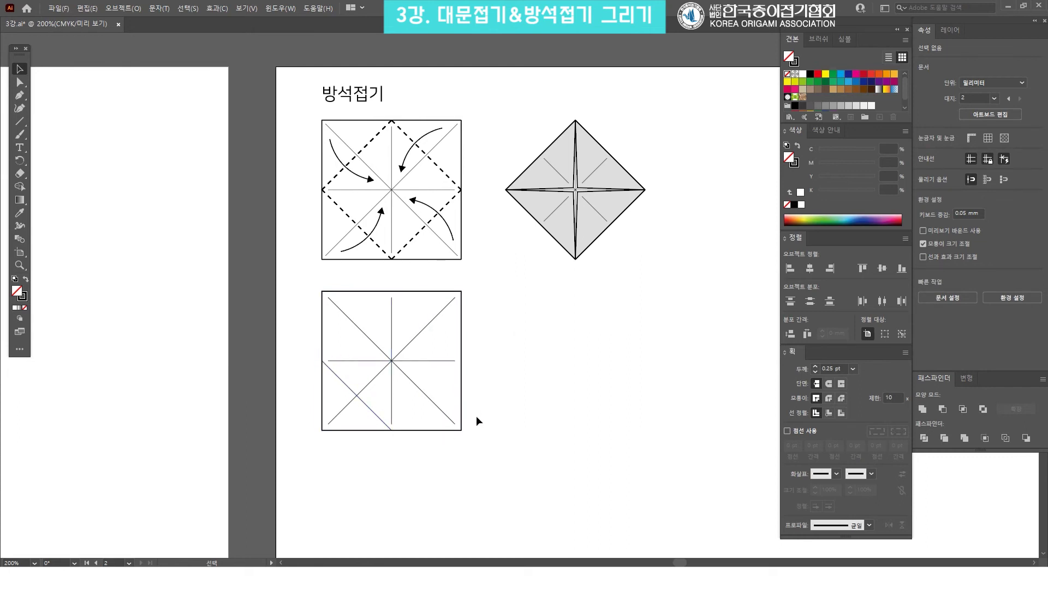
Step: Give the new fold line a 0.75 pt stroke weight and make it dashed (점선 사용) with a 3 pt dash
click(379, 421)
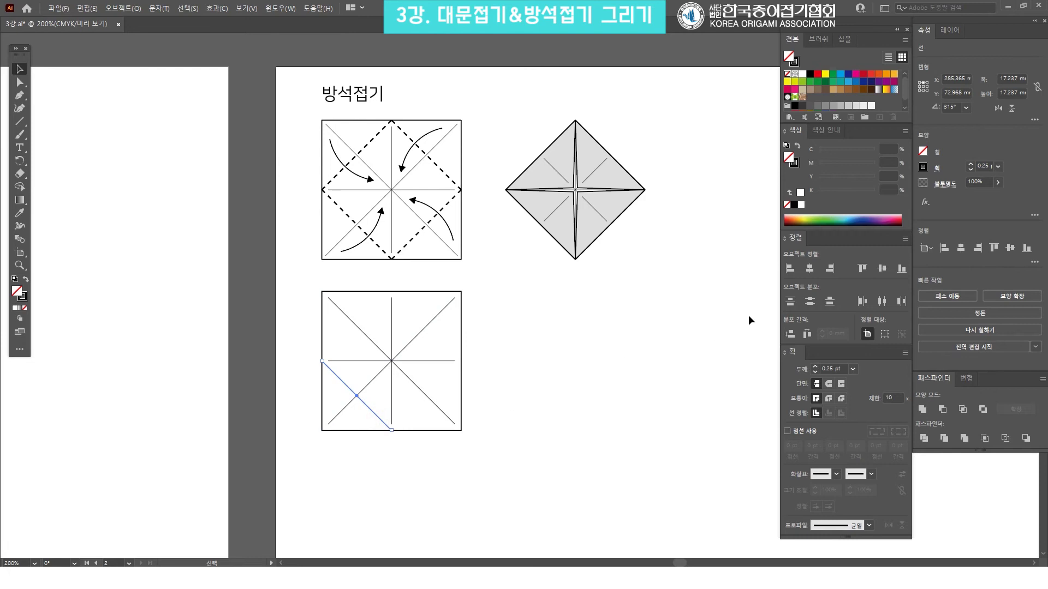
click(853, 369)
click(871, 131)
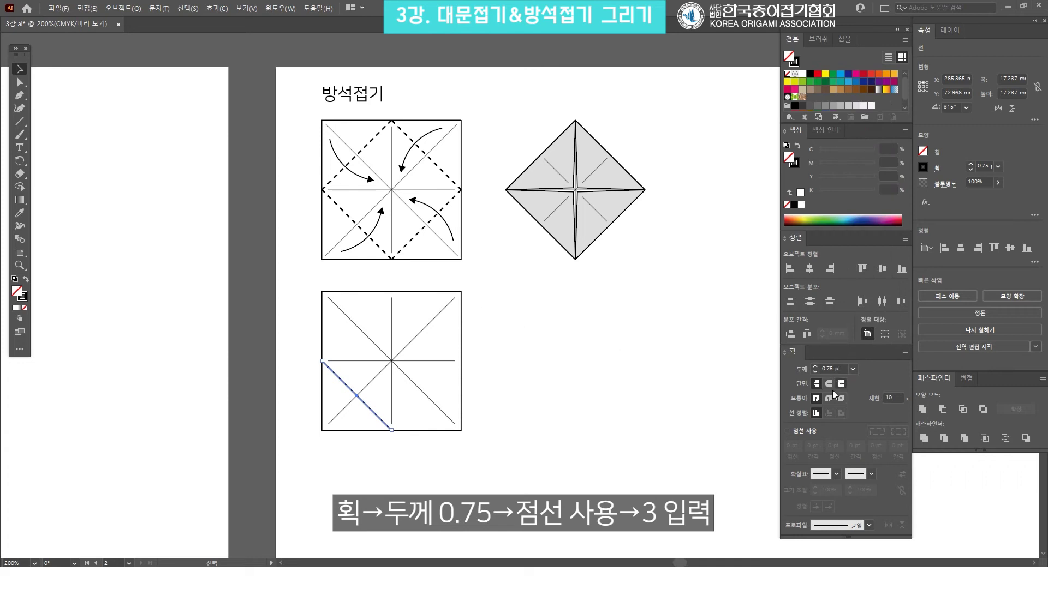
click(787, 431)
click(792, 446)
text(3)
key(Return)
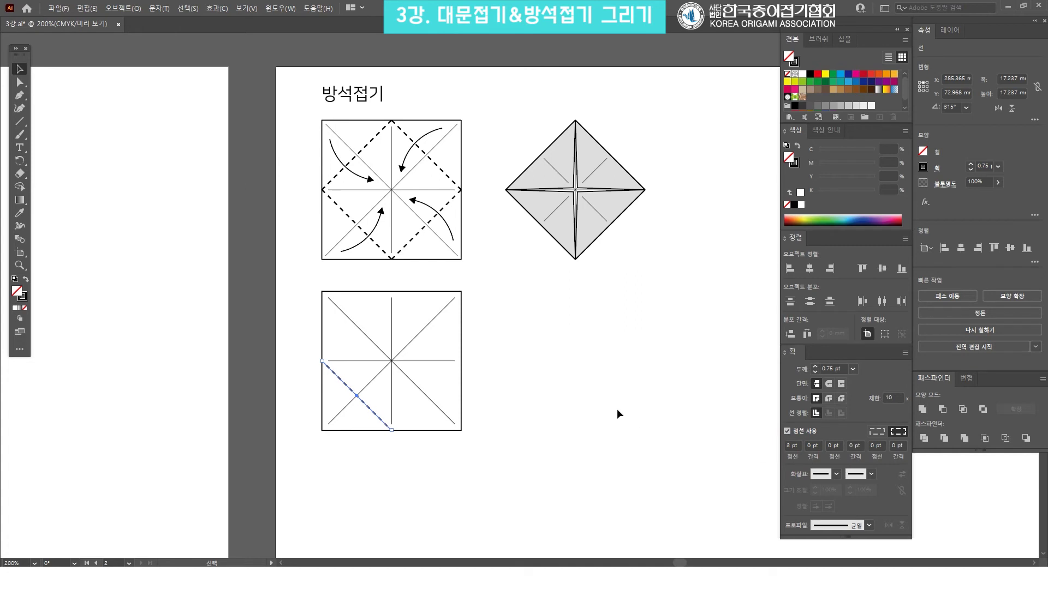
click(548, 319)
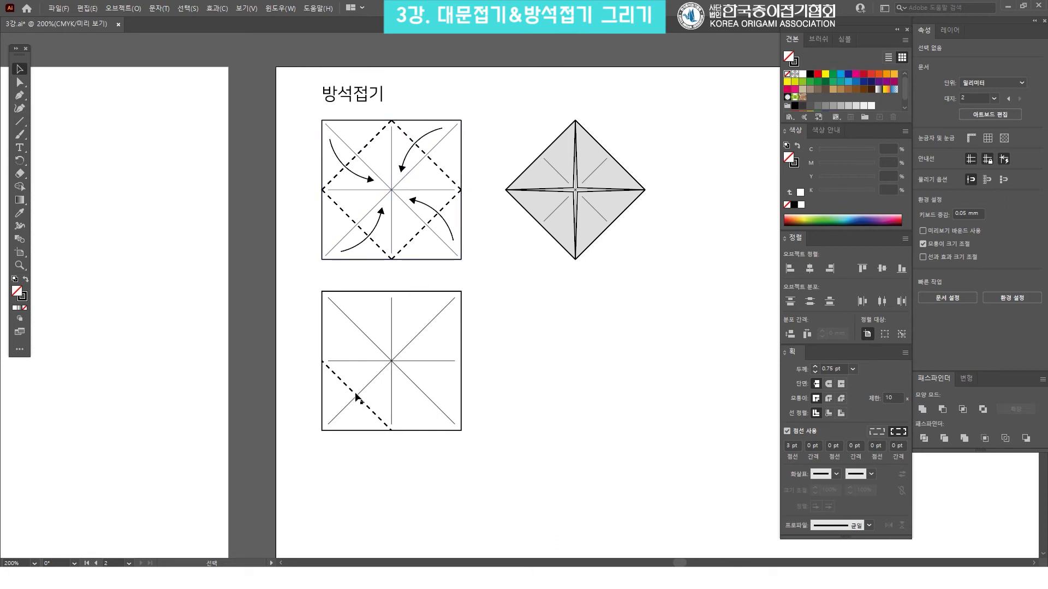
Step: Draw three more dashed lines between the square's adjacent edge midpoints with the Line Segment tool, completing the dashed diamond
click(19, 121)
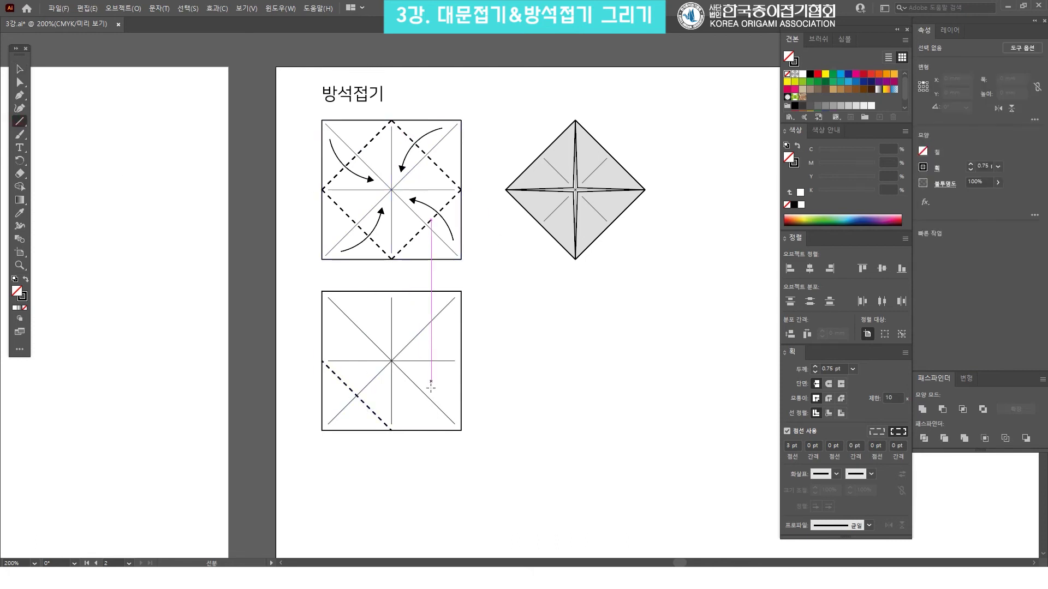
drag(391, 429, 460, 360)
ctrl+click(491, 346)
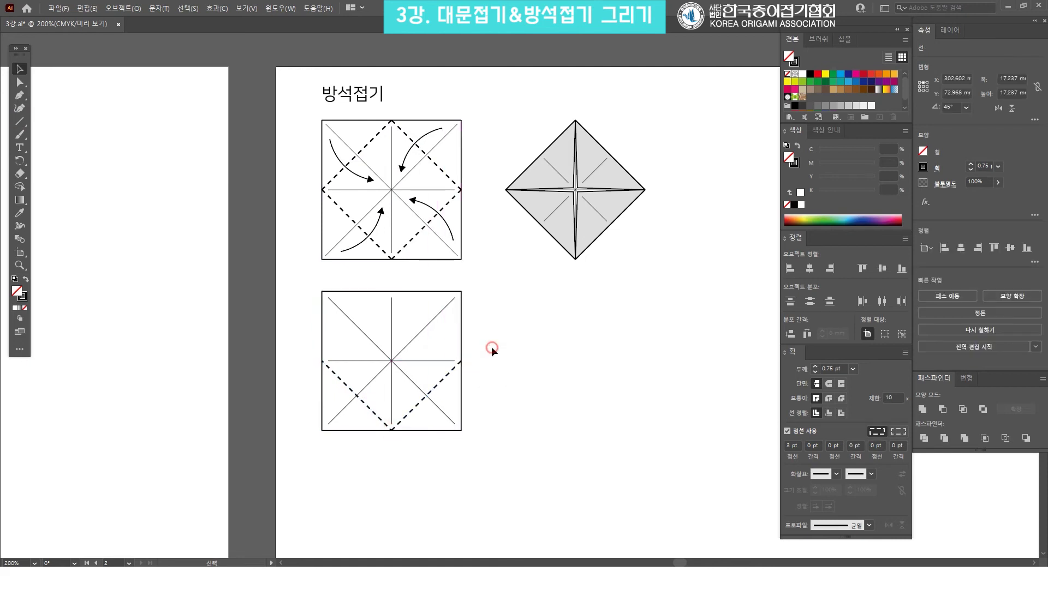
drag(460, 360, 391, 291)
ctrl+click(221, 168)
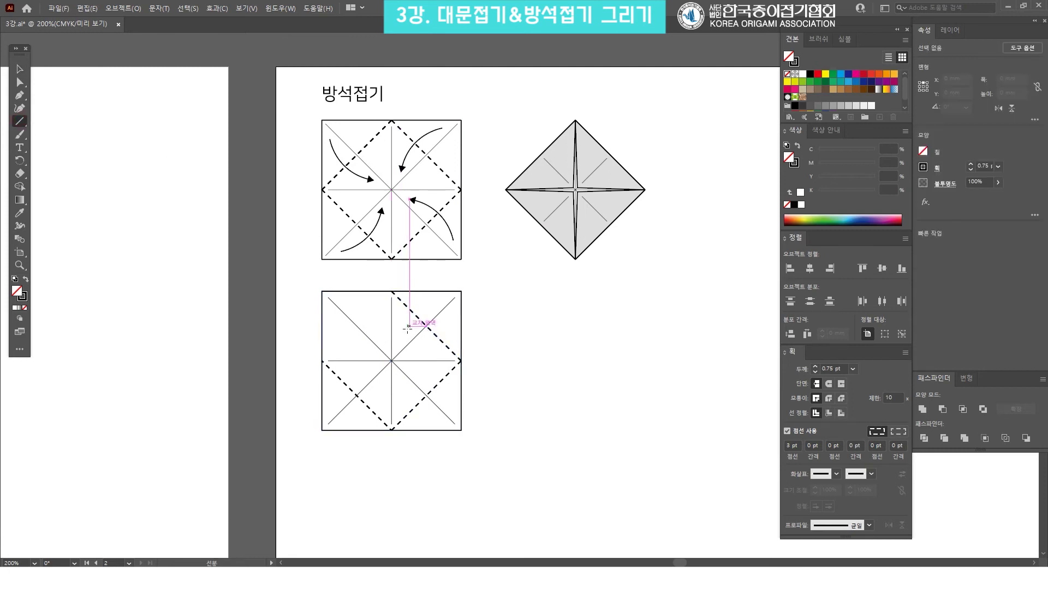
drag(391, 291, 322, 360)
click(516, 325)
scroll(518, 324, down, 1)
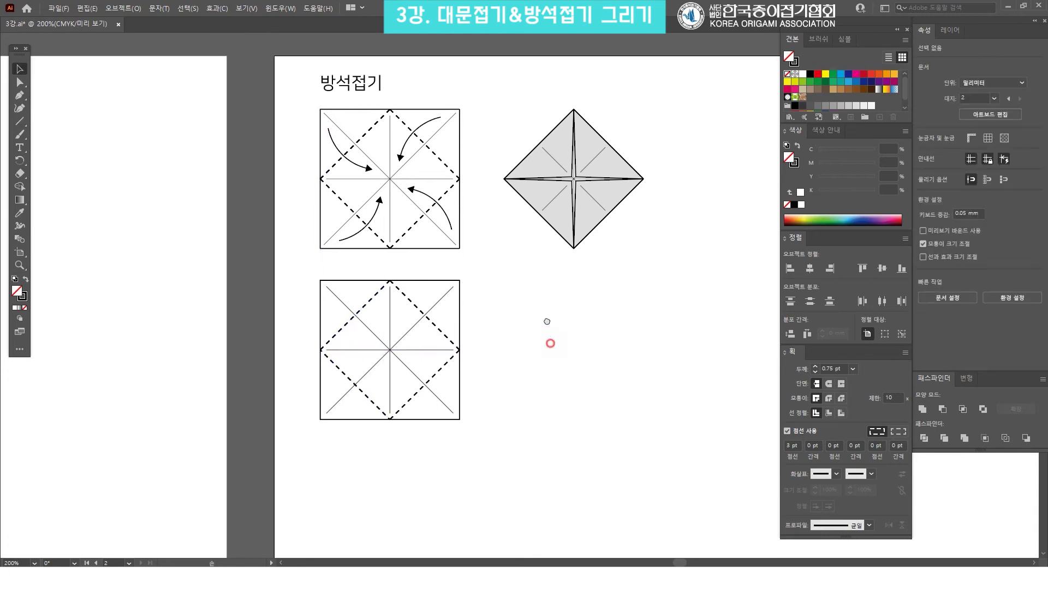
drag(511, 416, 284, 265)
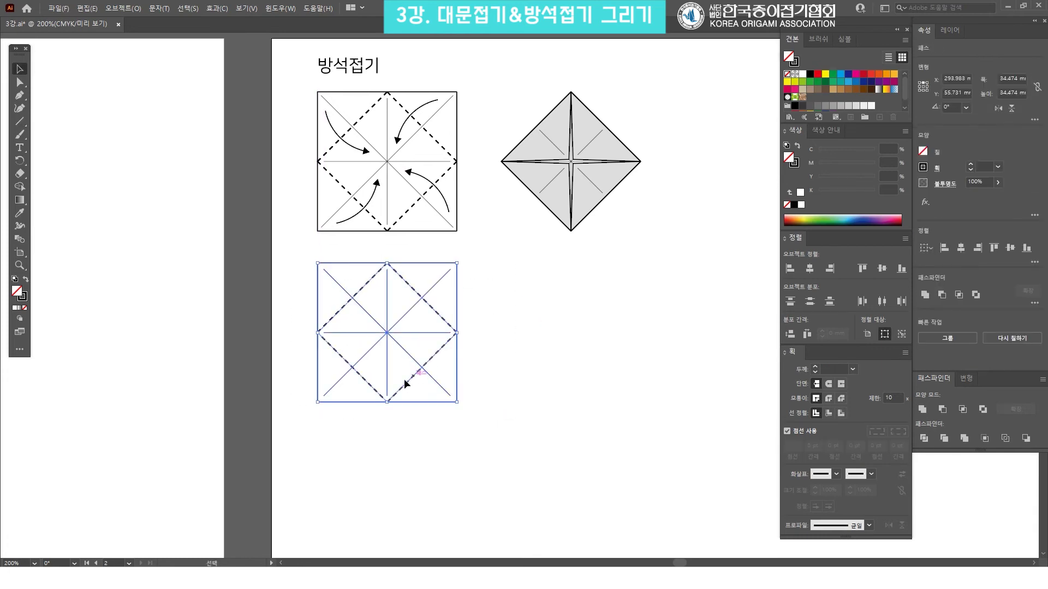
click(527, 298)
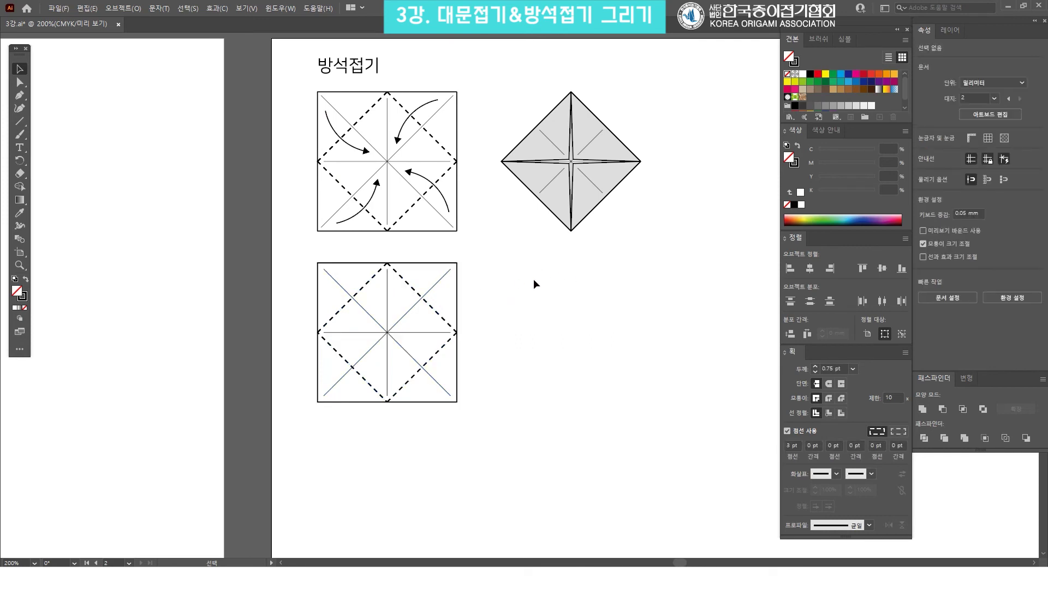
Step: Using the reference arrow's stroke settings, draw a curve about 15 mm wide and high from the square's upper-left corner toward its center with the Pen tool
drag(499, 265, 470, 286)
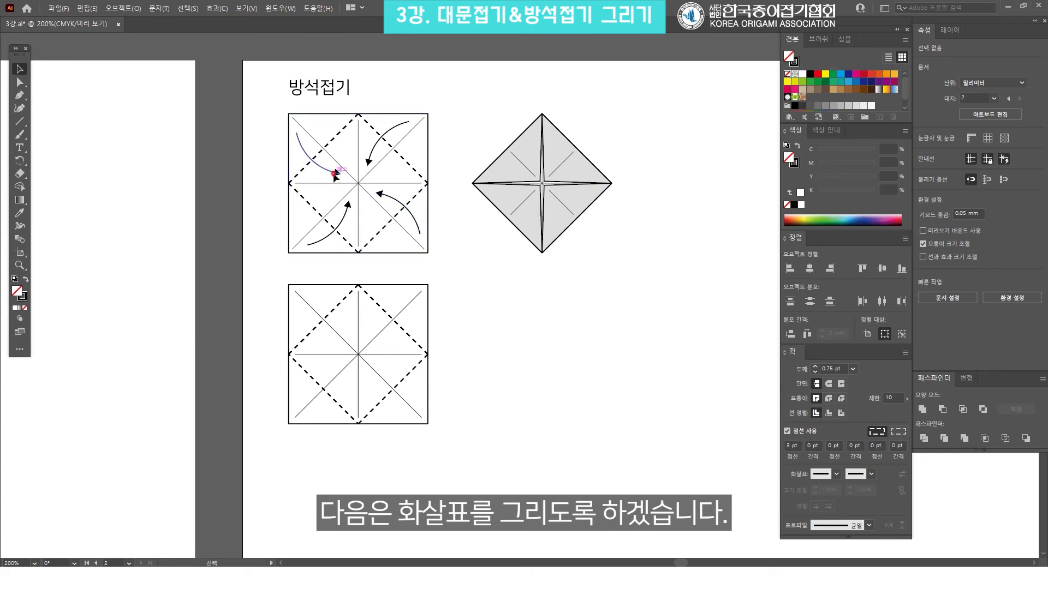
click(338, 170)
click(490, 329)
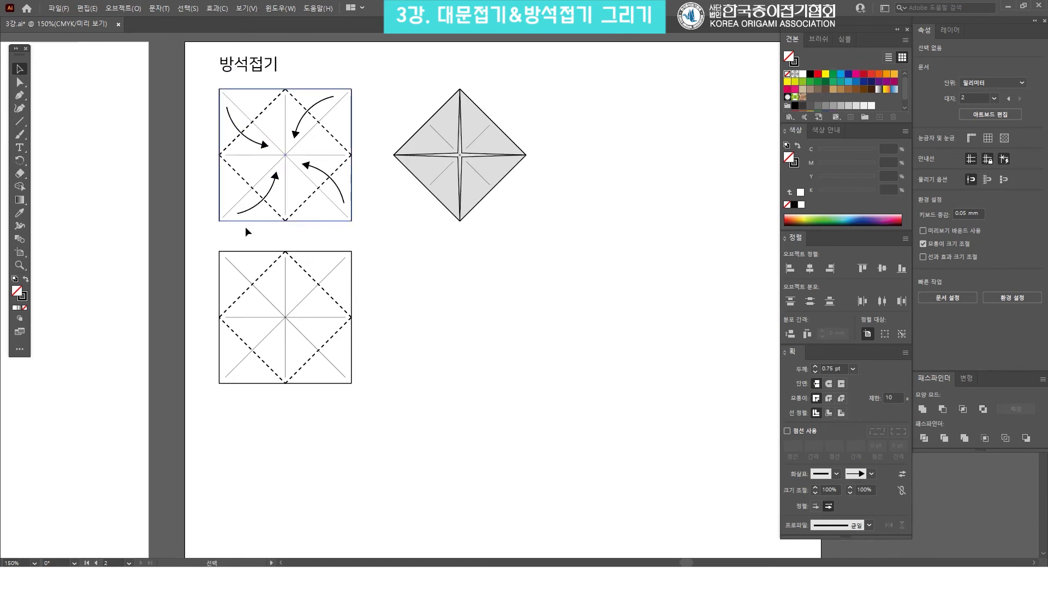
click(19, 96)
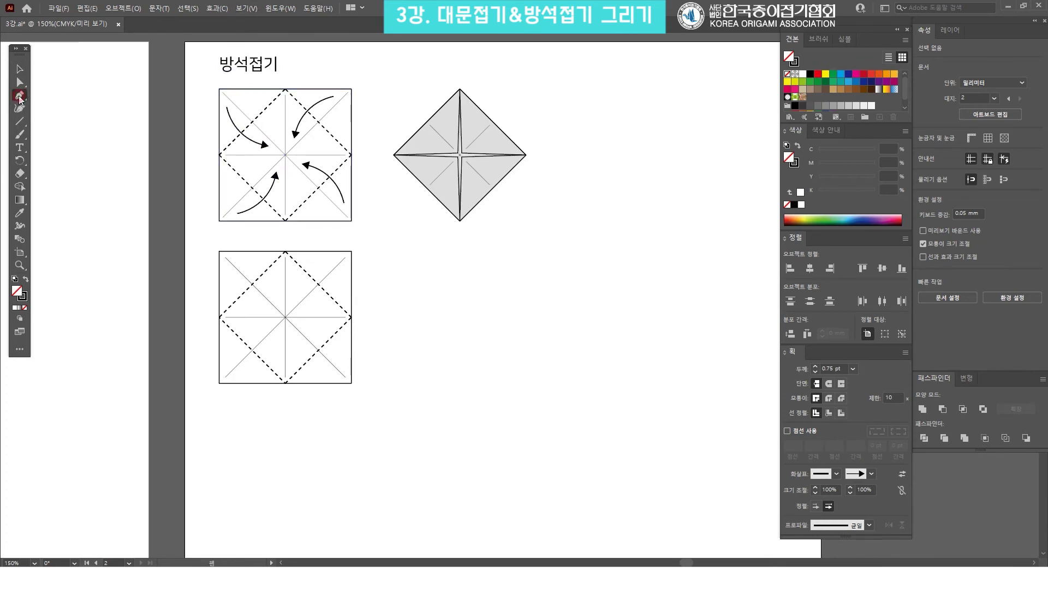
click(226, 267)
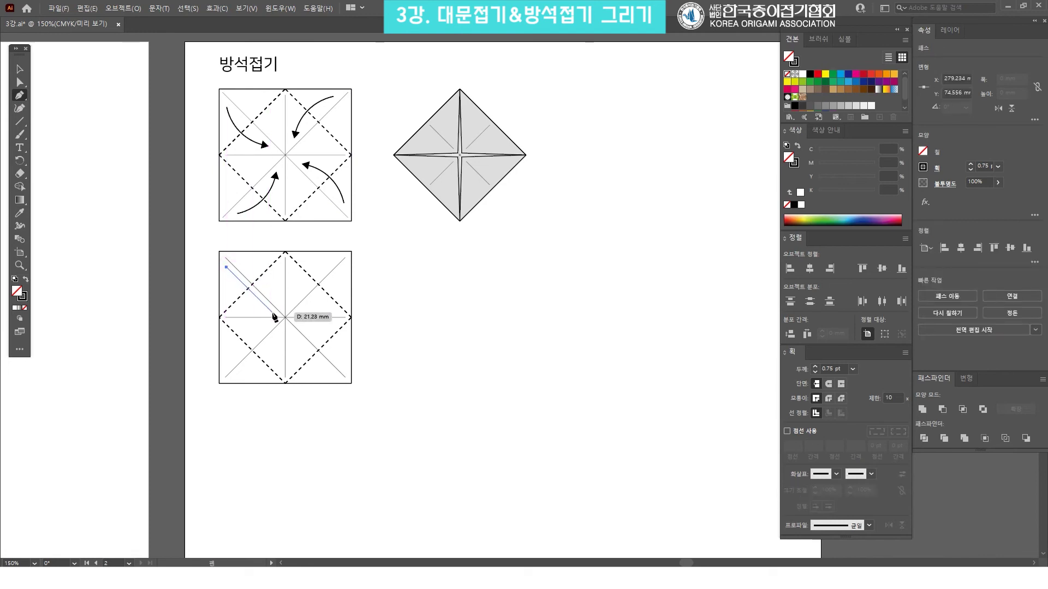
drag(272, 313, 317, 320)
key(v)
click(396, 306)
Step: Add the arrowhead 화살표 7 to the end of the new curve near the square's center
click(263, 313)
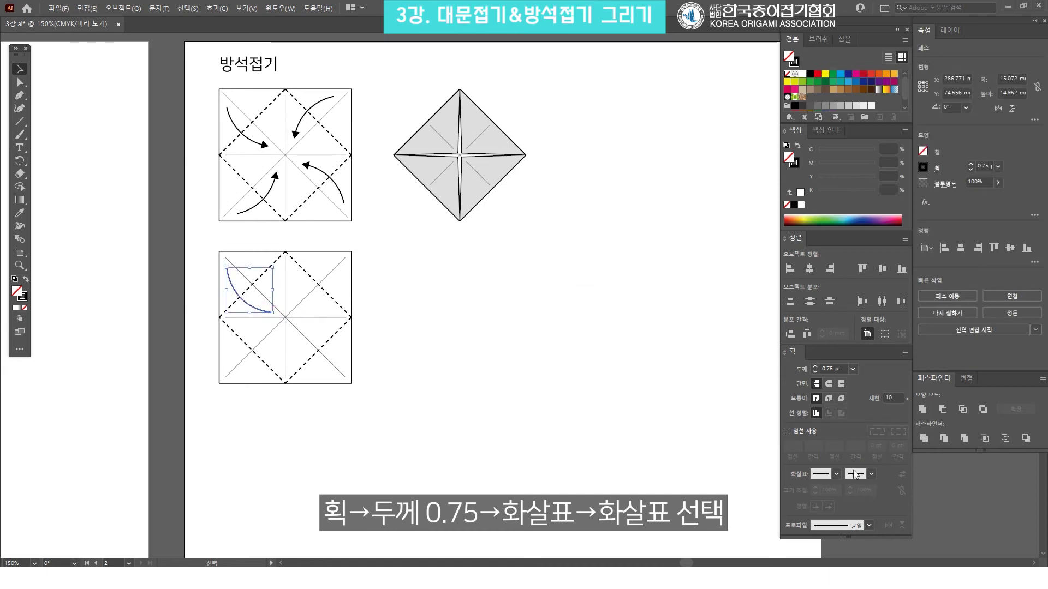
click(870, 473)
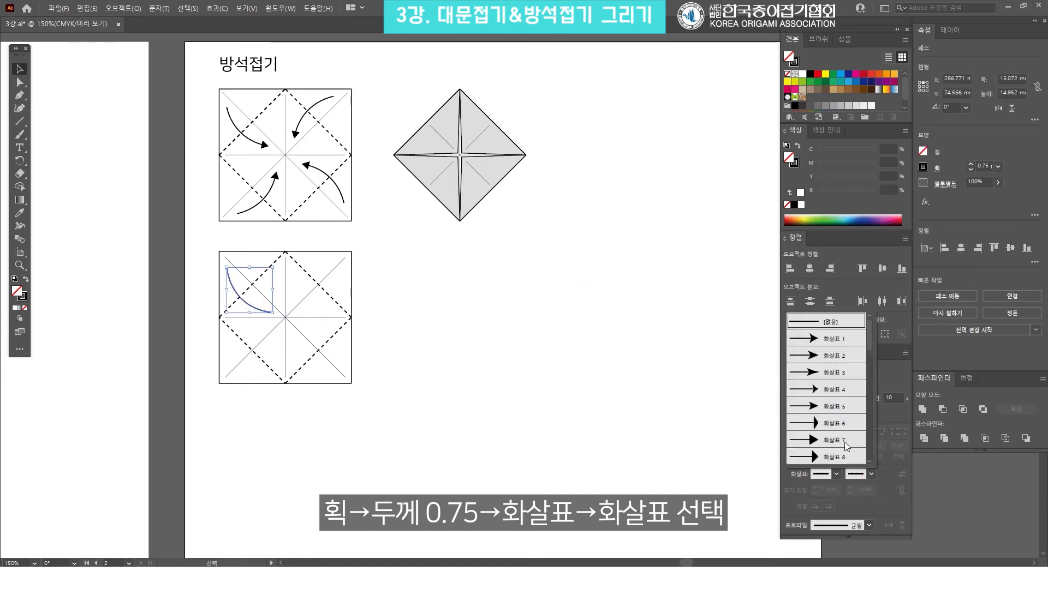
click(844, 442)
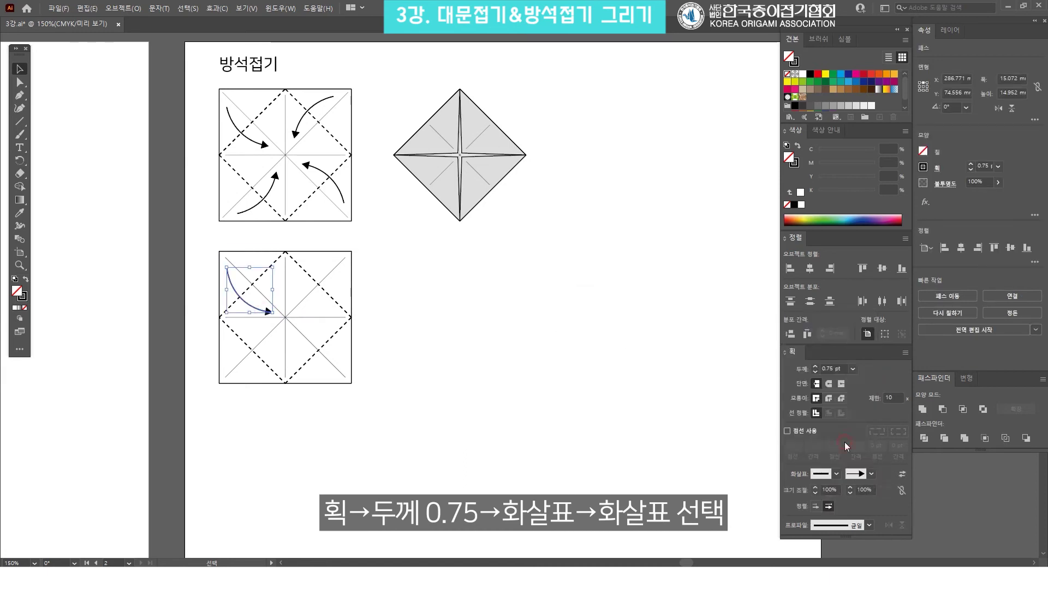
click(600, 274)
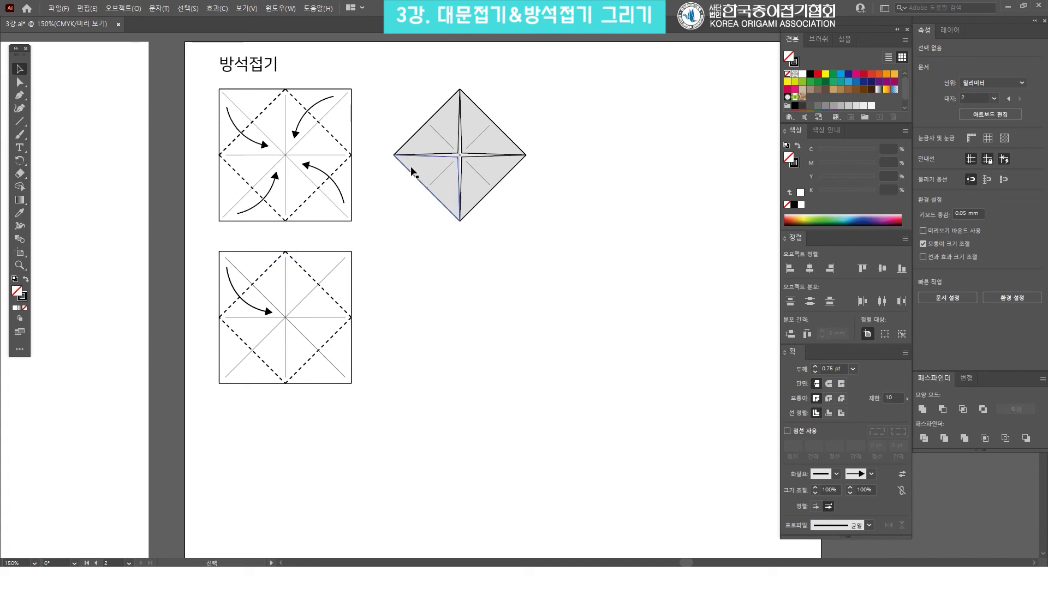
Step: Create a copy of the upper-left curved arrow rotated 90° and place it in the square's lower-left corner, pointing toward the center
click(269, 313)
right_click(254, 309)
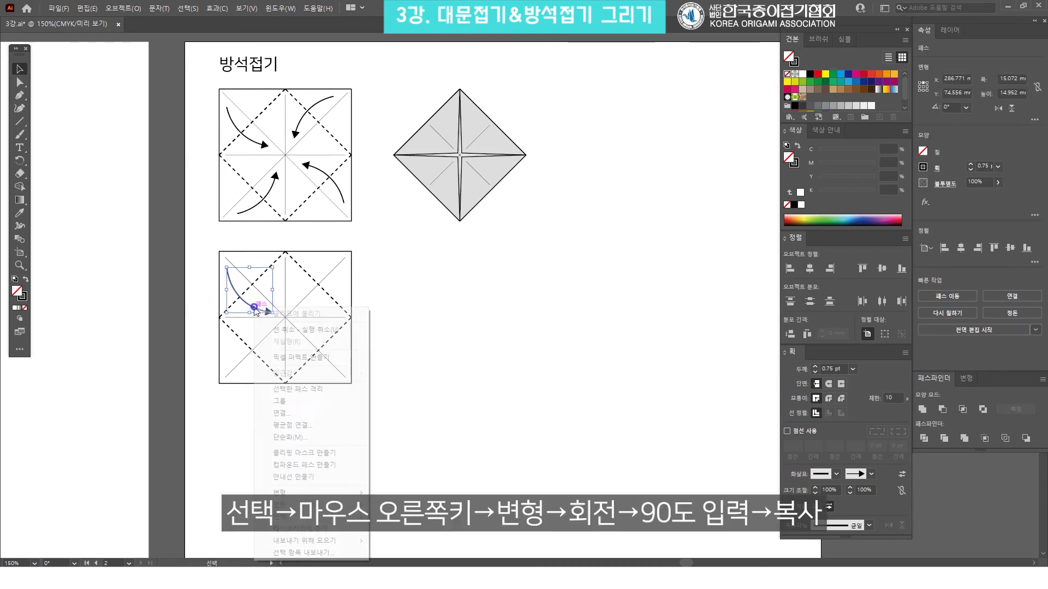
mouse_move(312, 495)
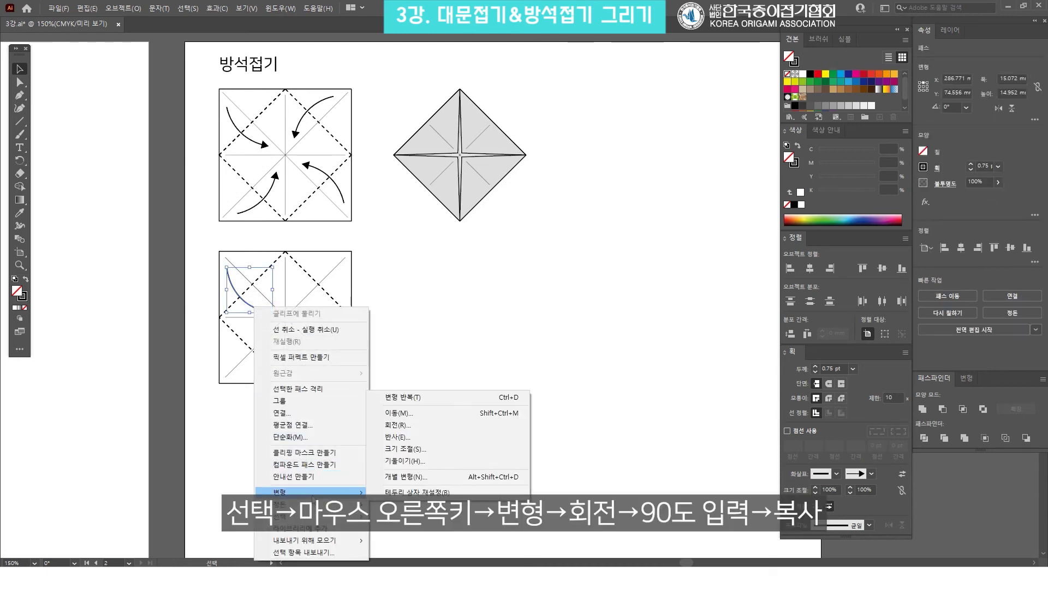
click(434, 425)
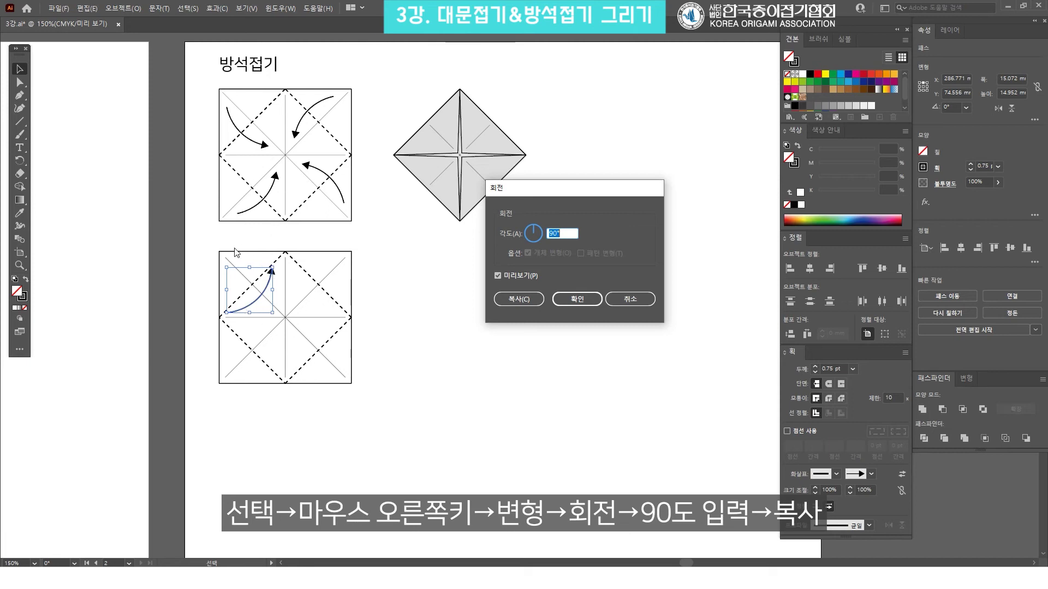
click(521, 297)
click(461, 259)
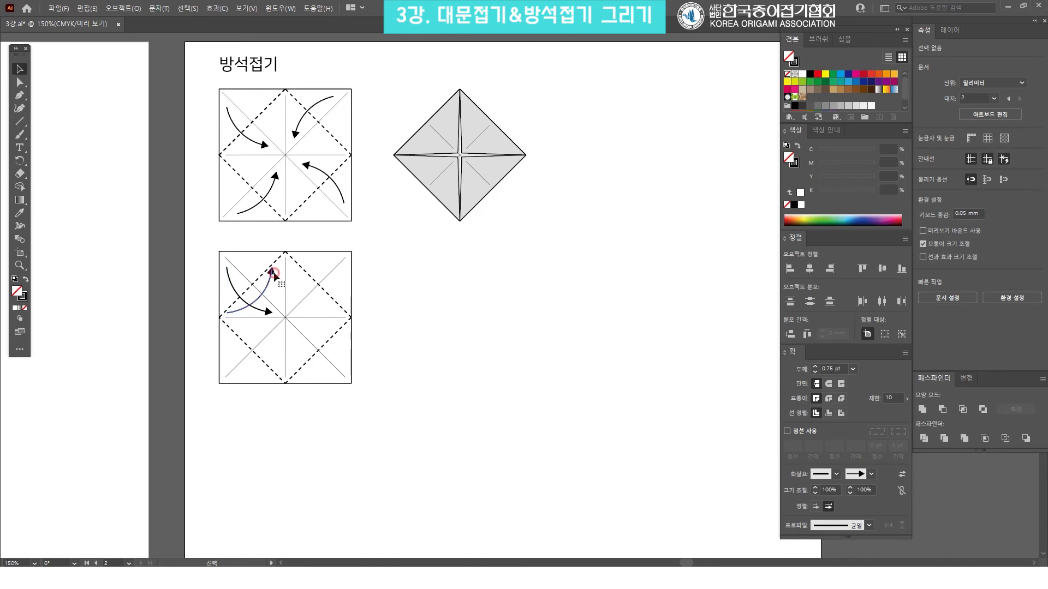
click(261, 294)
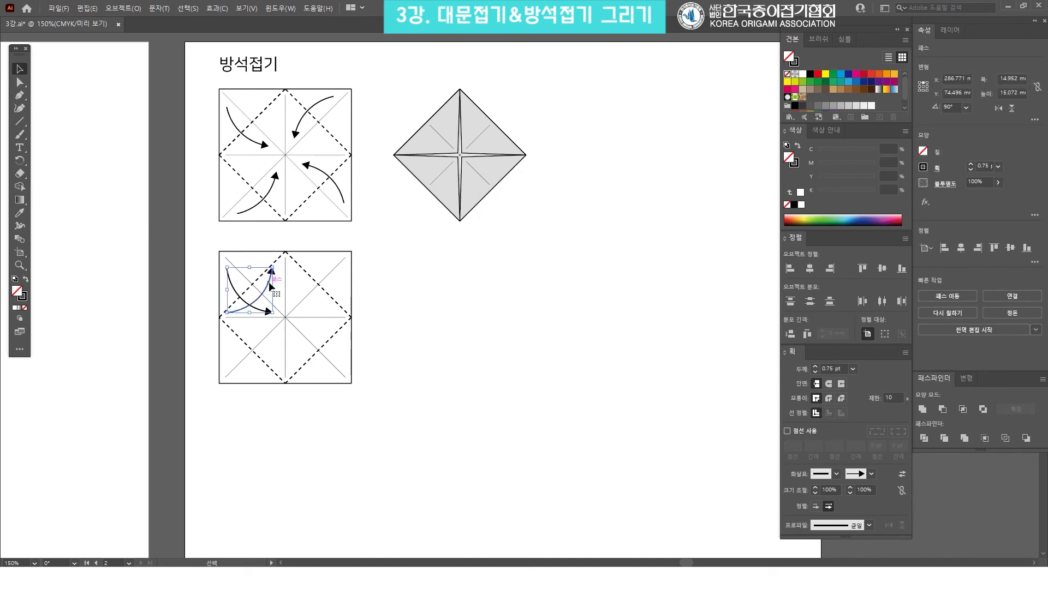
drag(270, 284, 280, 349)
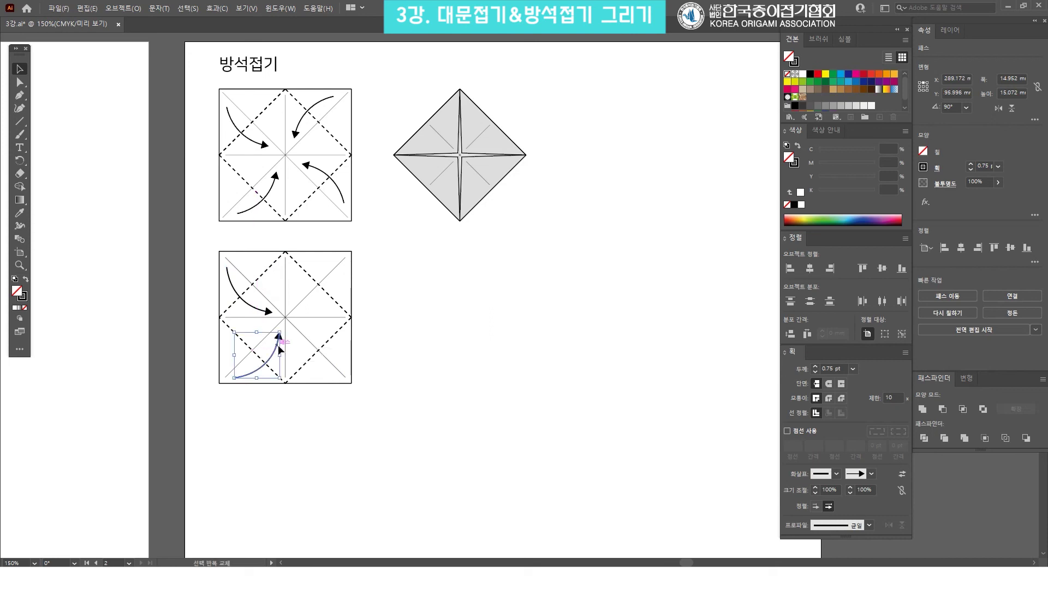
click(418, 323)
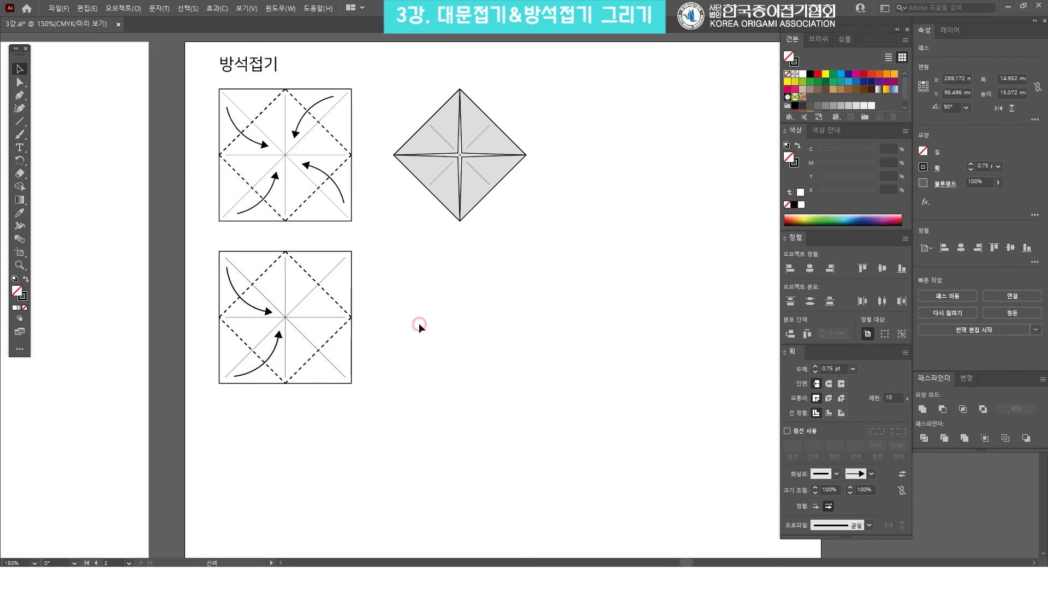
Step: Create a 90° rotated copy of the lower-left arrow and place it in the square's lower-right corner
click(271, 359)
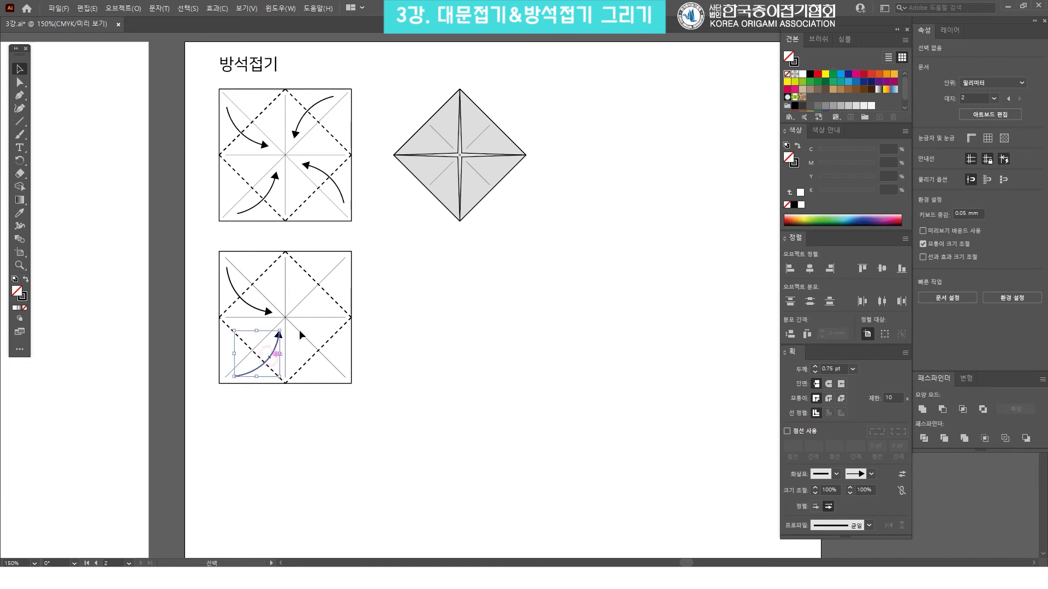
right_click(273, 357)
mouse_move(327, 283)
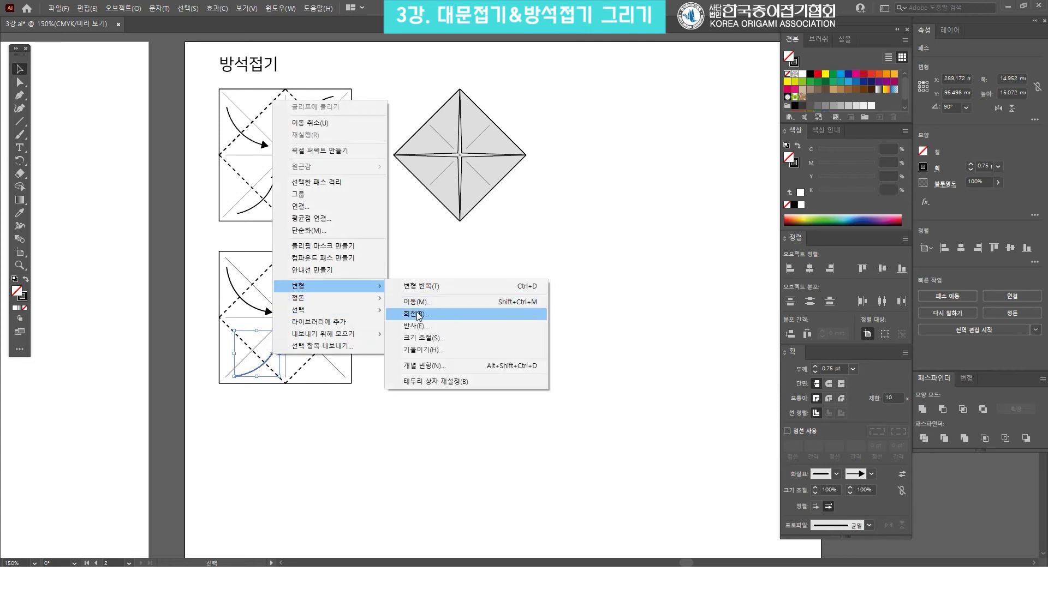
click(431, 321)
click(521, 299)
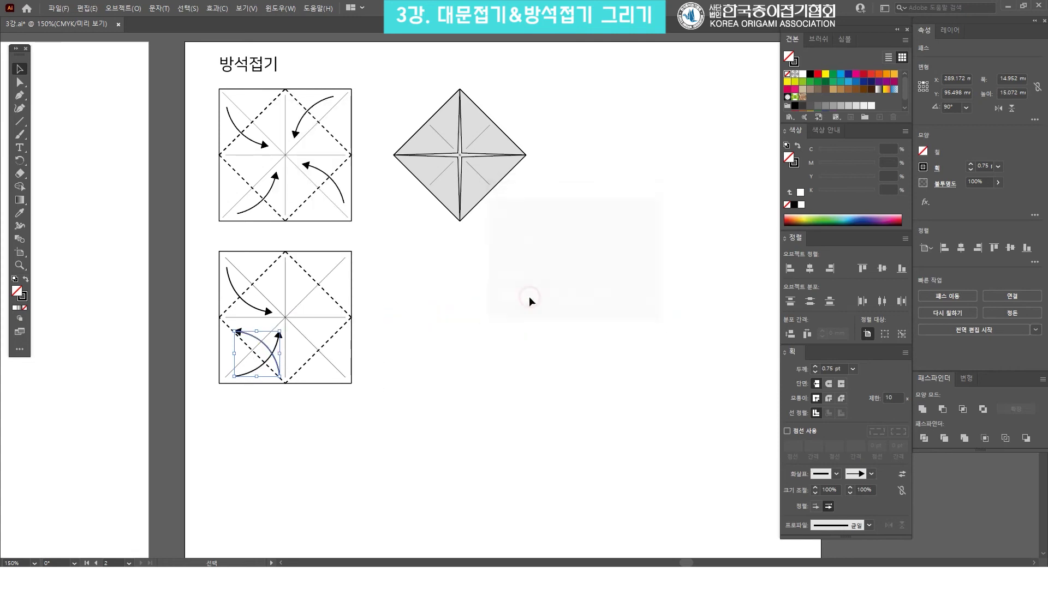
click(529, 297)
drag(266, 348, 330, 338)
click(459, 309)
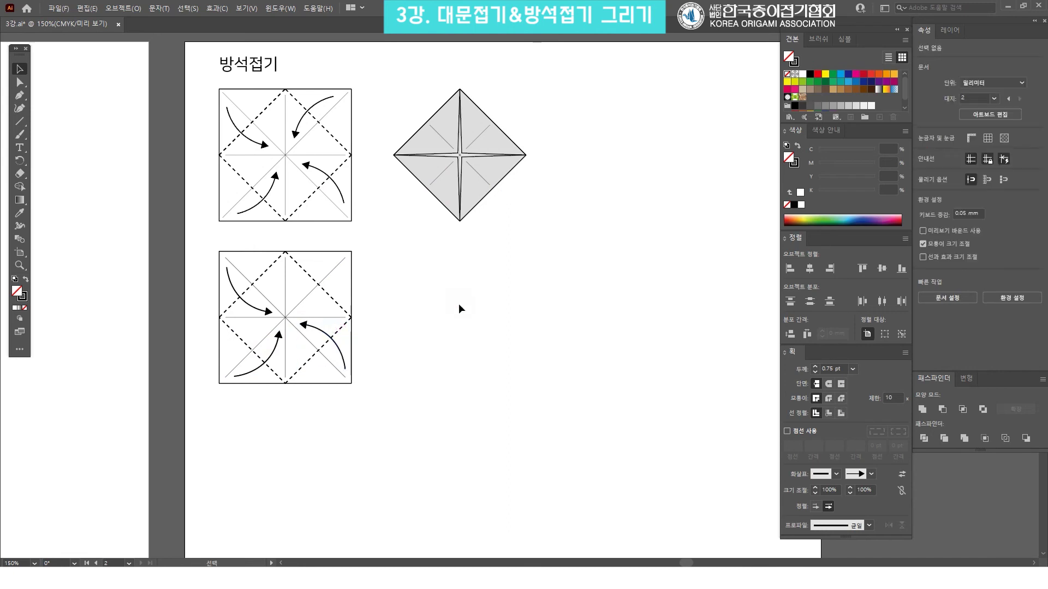
Step: Create a 90° rotated copy of the lower-right arrow and place it in the square's upper-right corner
click(327, 334)
right_click(326, 334)
mouse_move(405, 264)
click(523, 301)
click(529, 300)
drag(300, 364, 295, 301)
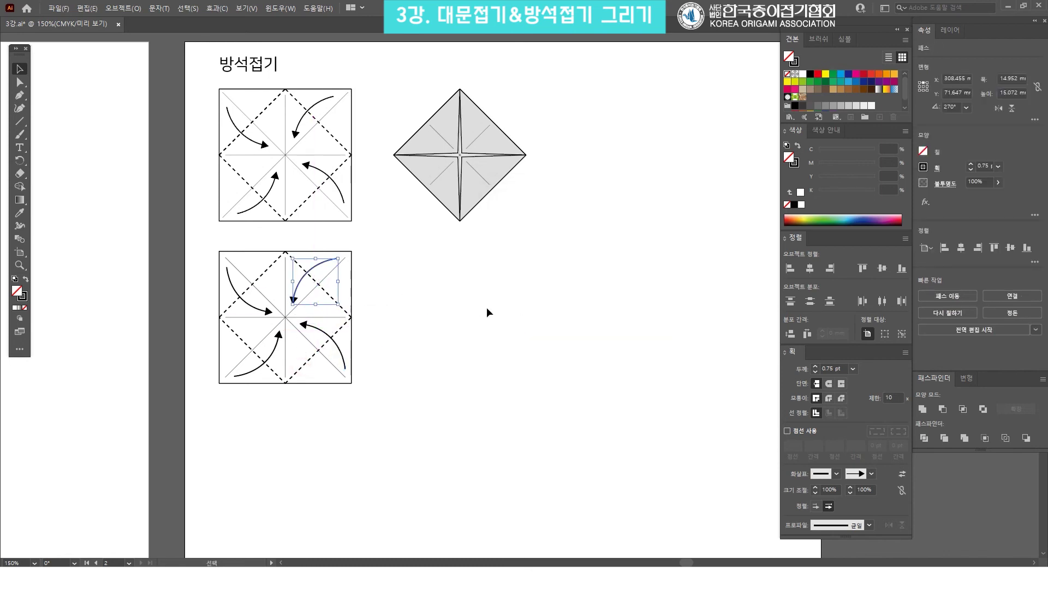
click(524, 307)
Step: Duplicate the finished square diagram with its creases and arrows, placing the copy directly below the gray reference diamond
drag(409, 403, 176, 246)
drag(430, 417, 196, 256)
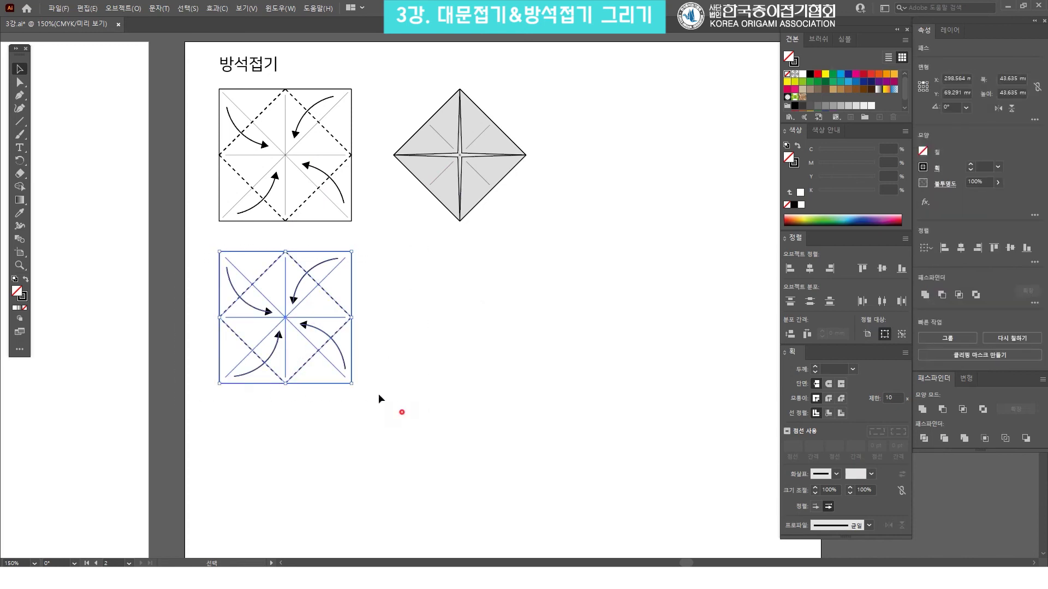
click(521, 287)
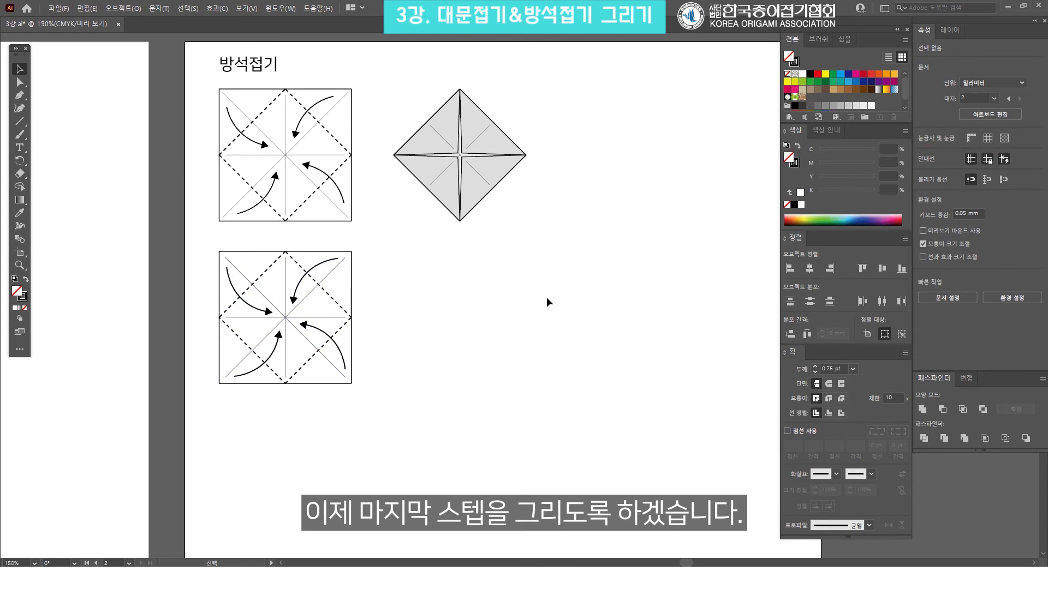
drag(533, 224, 388, 66)
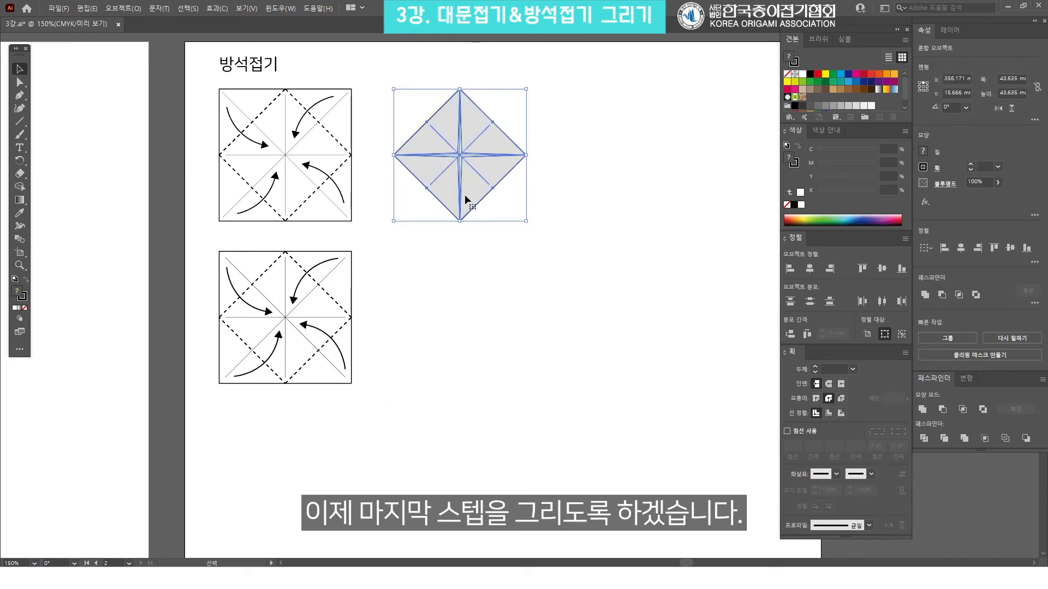
click(604, 253)
drag(367, 396, 205, 239)
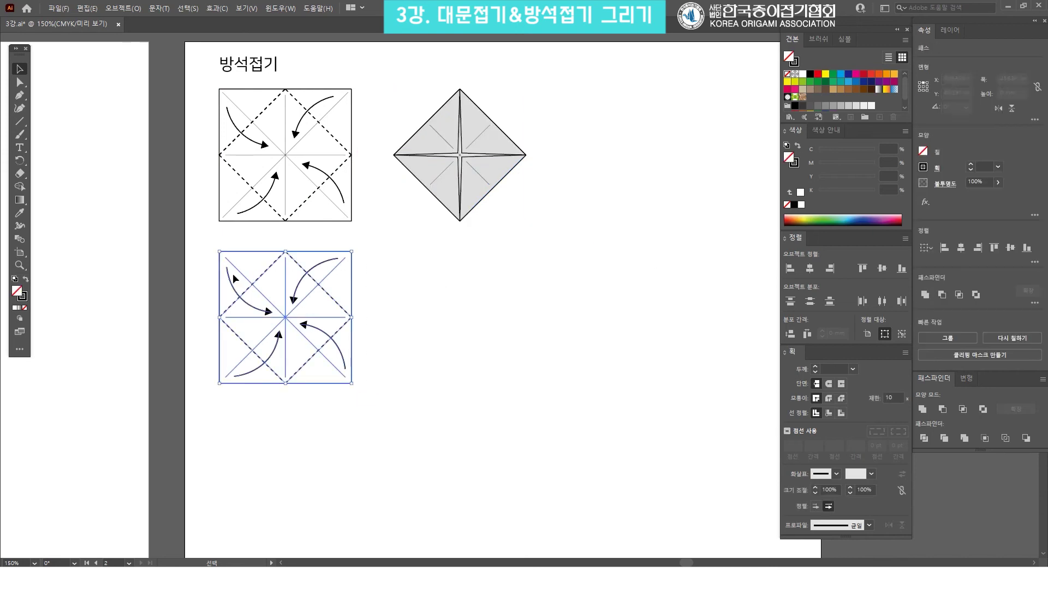
drag(230, 274, 426, 292)
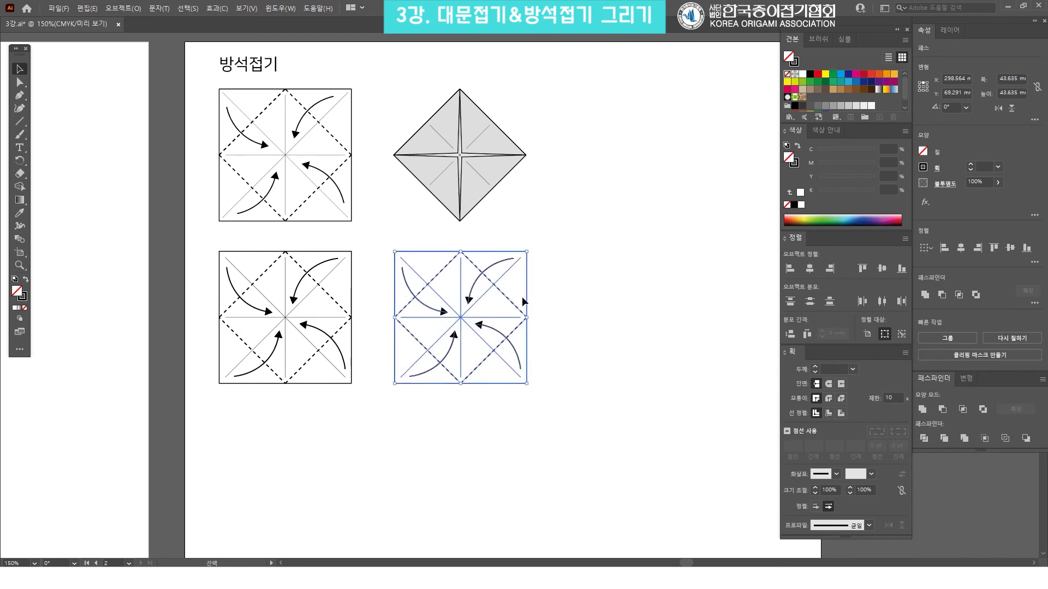
click(594, 269)
Step: Delete the four curved arrows from the duplicated square
click(496, 329)
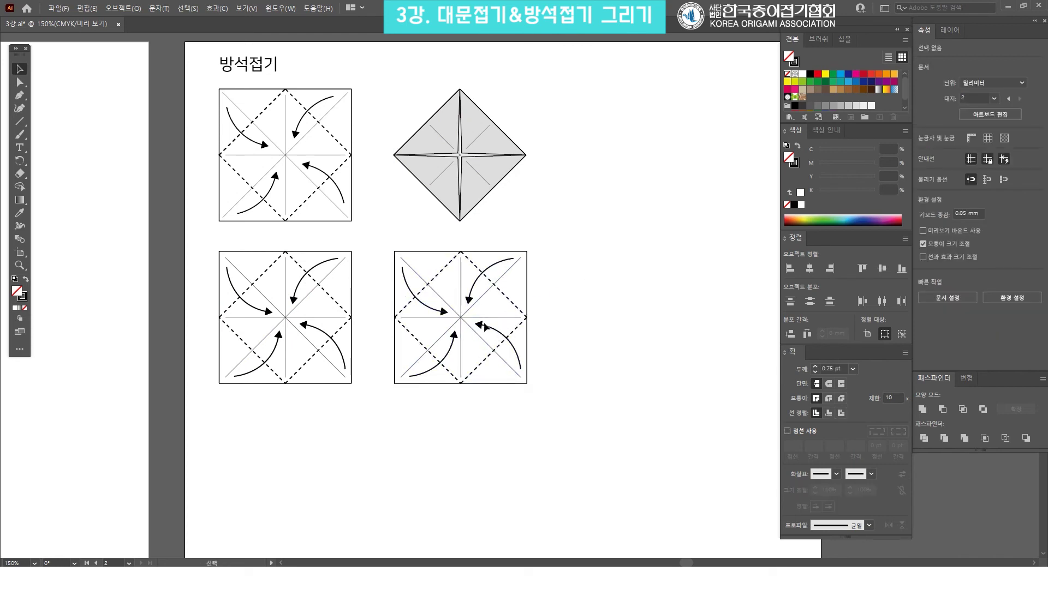
shift+click(453, 338)
shift+click(443, 311)
shift+click(466, 300)
key(Delete)
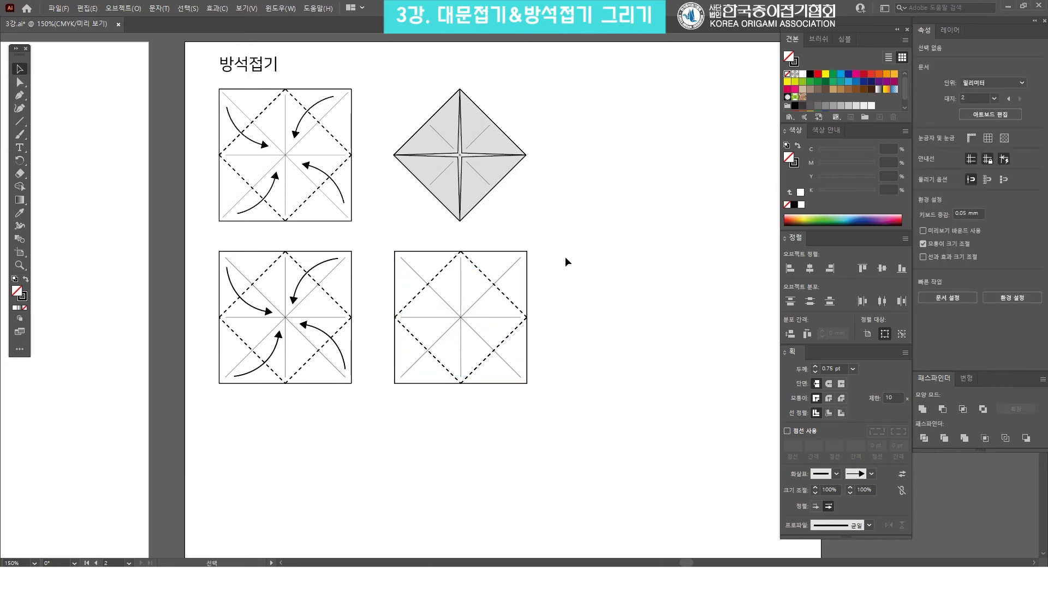
Step: Lengthen the duplicated square's four dashed fold lines at both ends so they extend beyond the square's outline
click(511, 303)
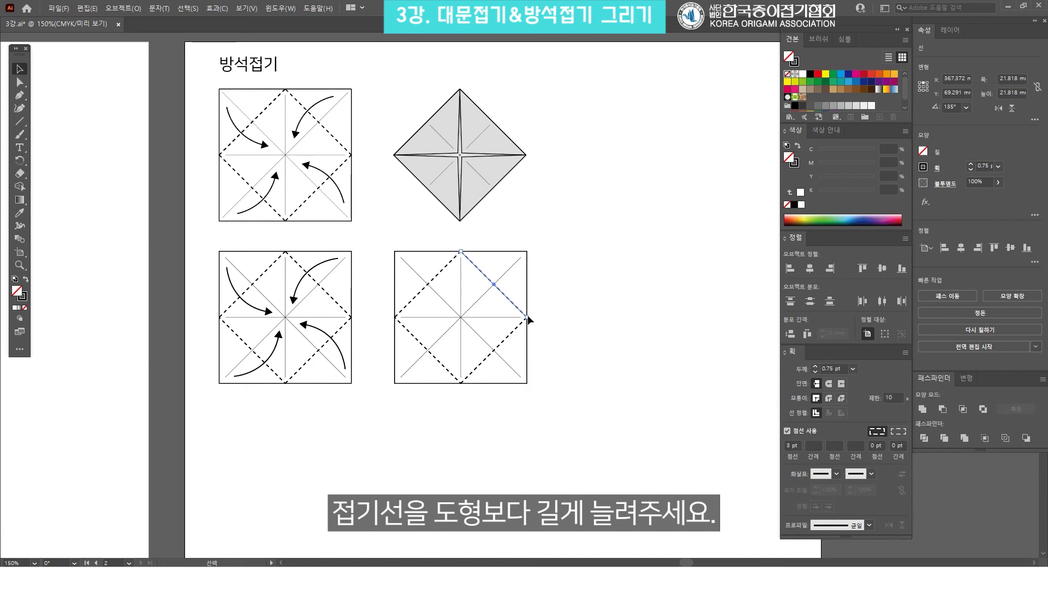
drag(534, 320, 544, 332)
click(524, 321)
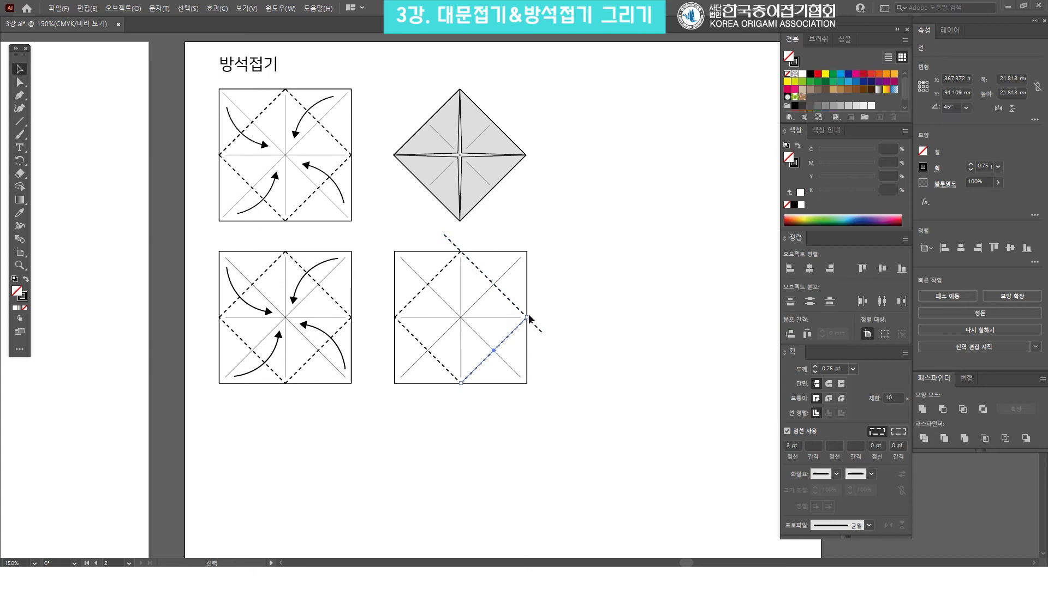
drag(529, 318, 544, 300)
click(447, 370)
drag(460, 383, 478, 400)
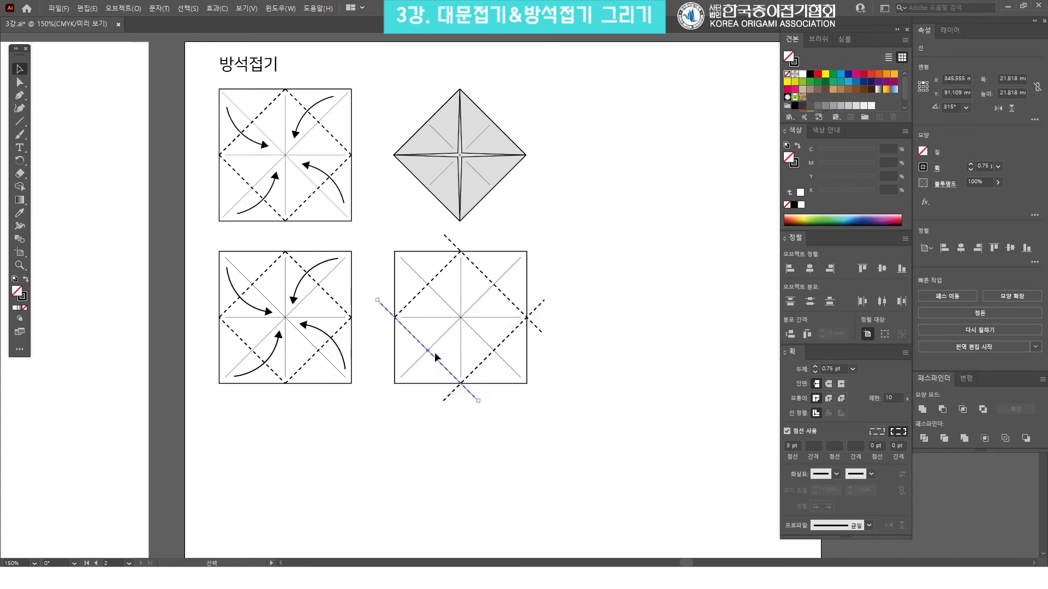
click(401, 311)
drag(394, 318, 383, 335)
click(605, 250)
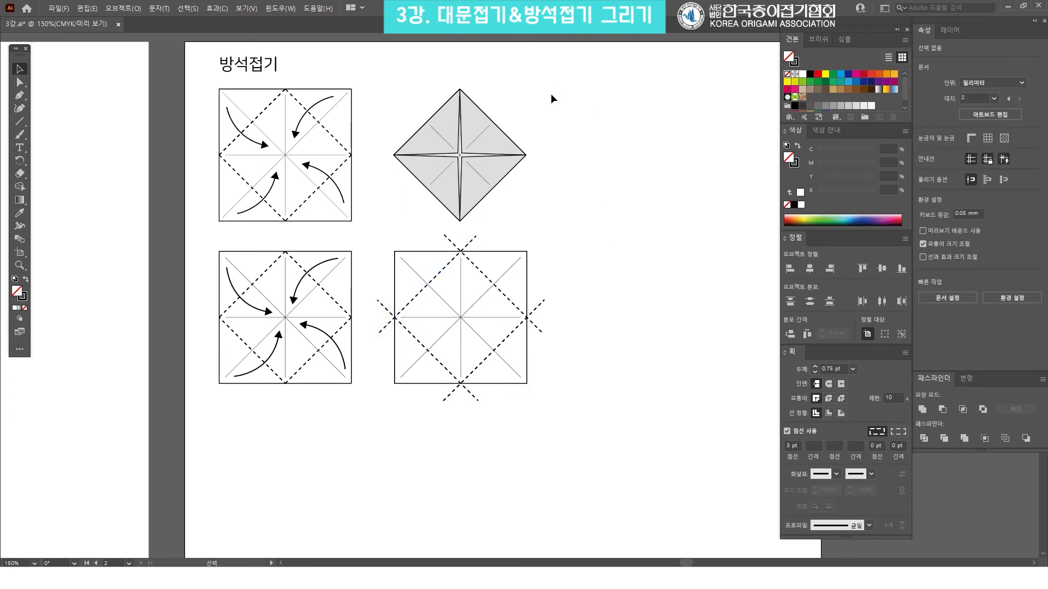
Step: Split the duplicated square along its four dashed fold lines with the Pathfinder Divide (나누기) operation and ungroup the pieces
drag(425, 224, 486, 250)
shift+click(516, 329)
shift+click(472, 395)
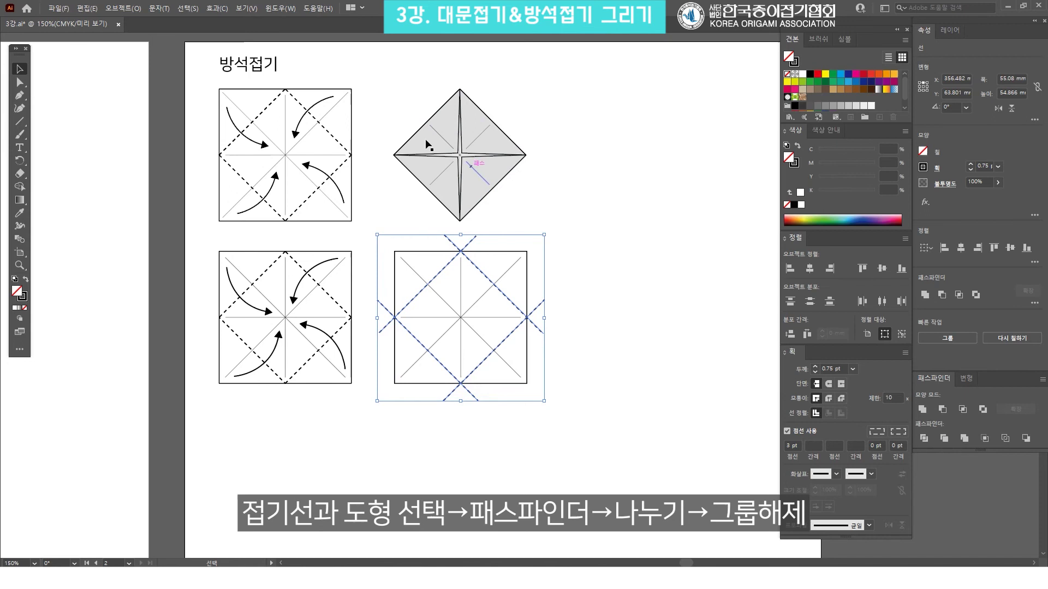
shift+click(527, 295)
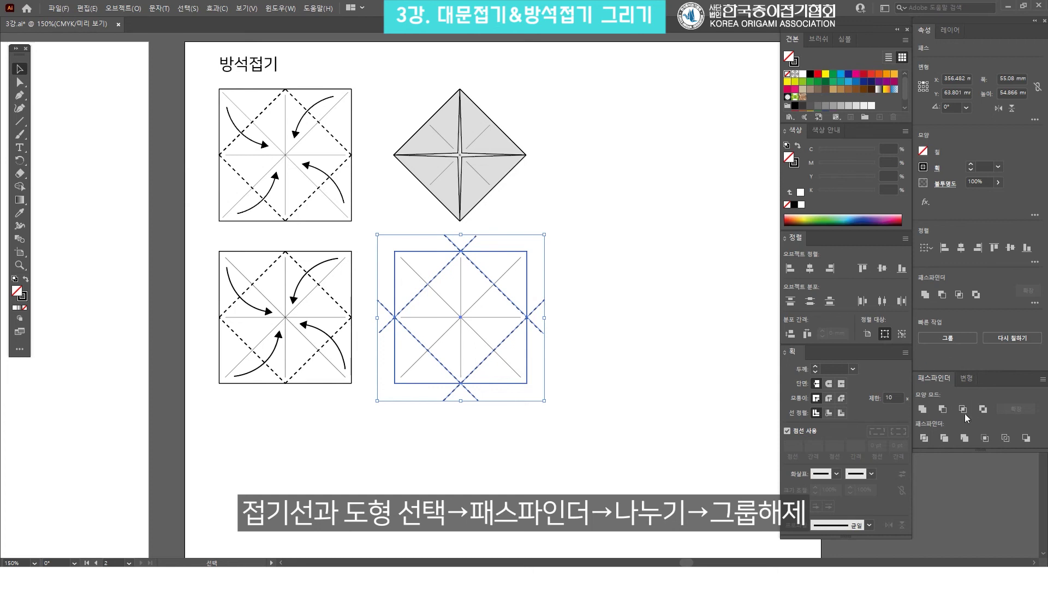
click(924, 439)
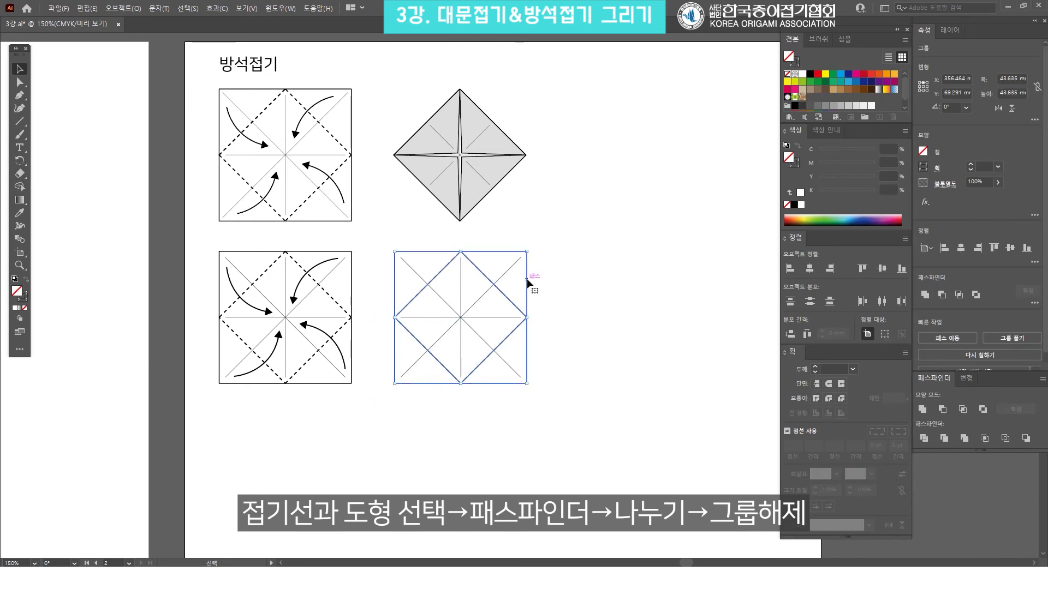
click(568, 283)
click(525, 288)
key(ctrl+shift+g)
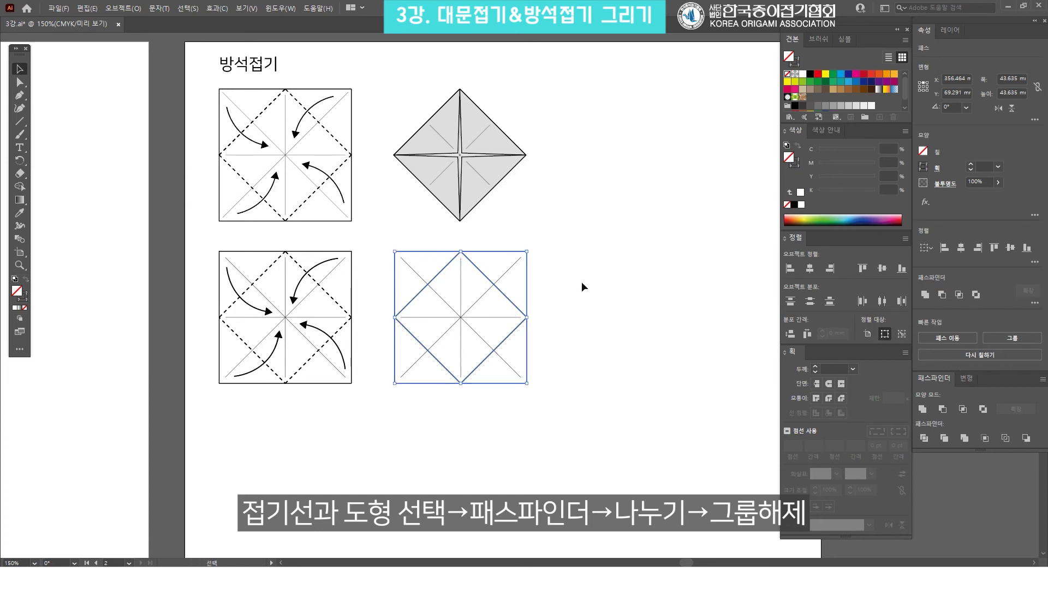
click(579, 273)
Step: Move the four corner triangles of the divided square outward, away from the central diamond
drag(527, 291, 569, 283)
key(ctrl+z)
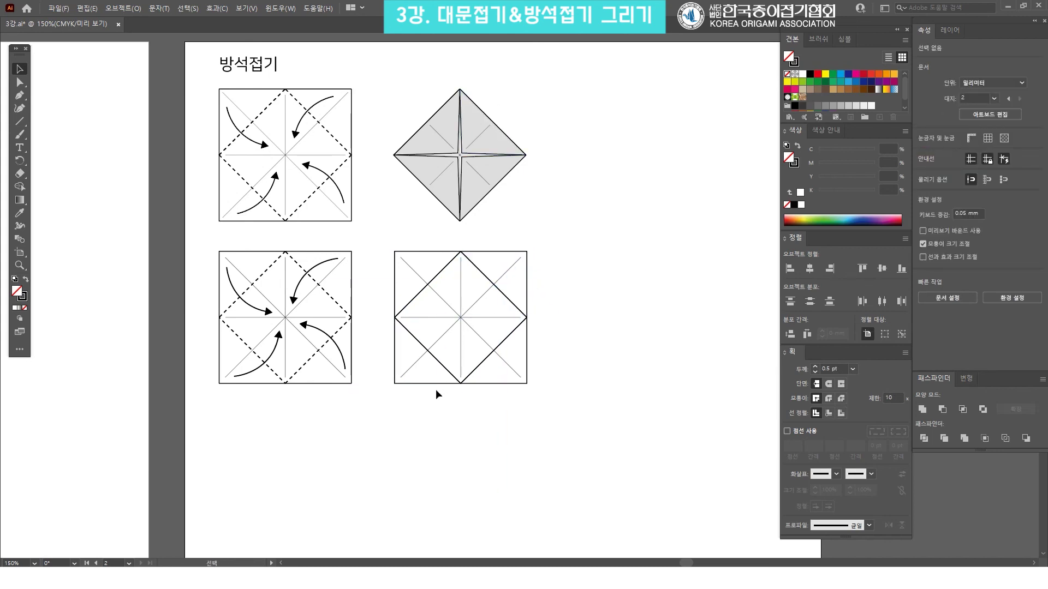
drag(432, 384, 418, 403)
drag(491, 384, 522, 405)
drag(528, 302, 575, 264)
drag(396, 275, 378, 243)
click(628, 275)
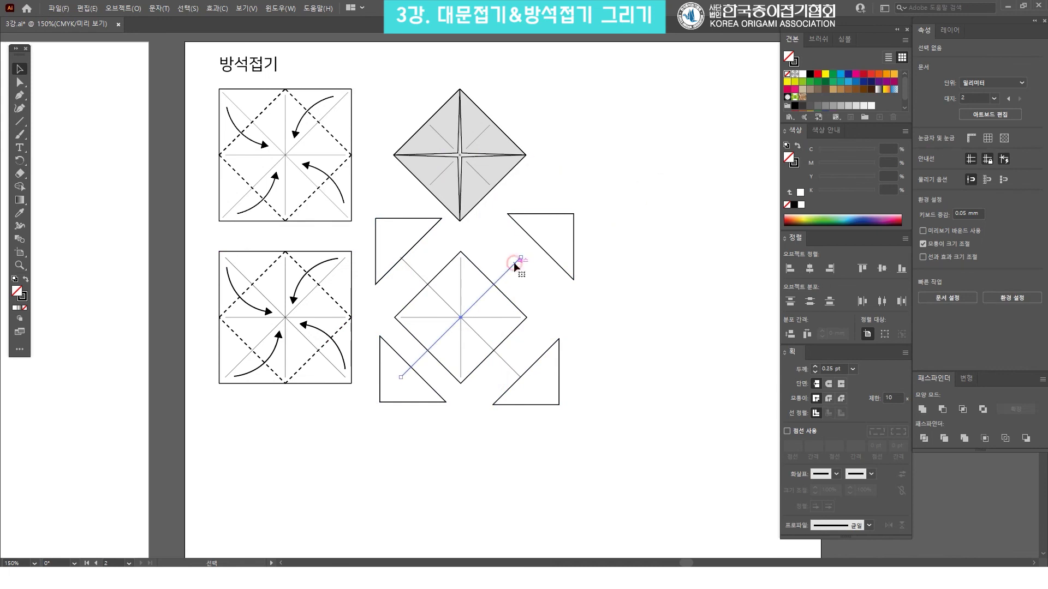
Step: Scale the two diagonal crease lines down about their center so their ends lie inside the diamond
click(515, 266)
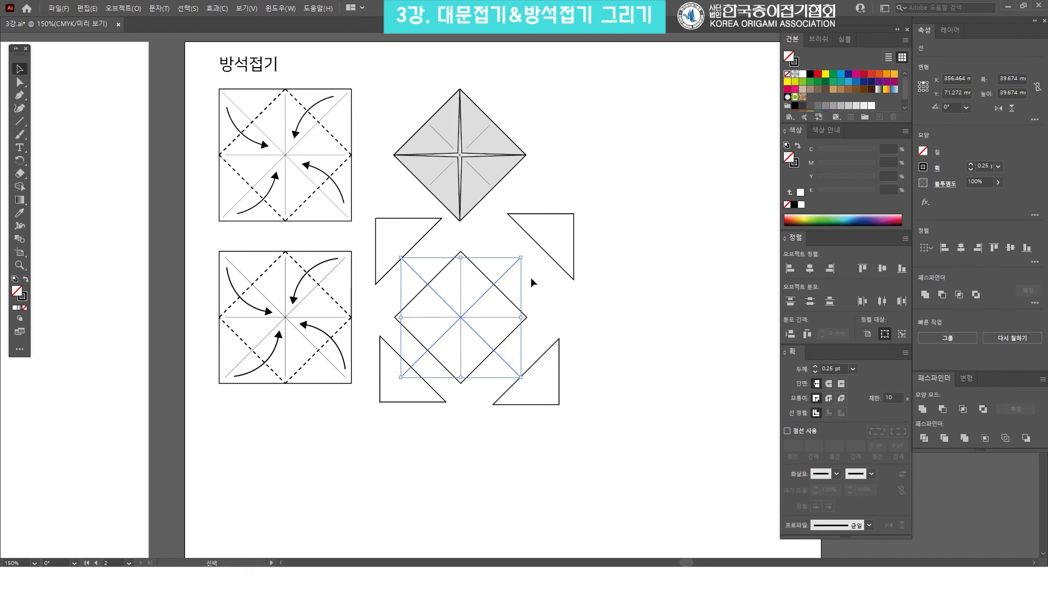
drag(521, 377, 489, 355)
click(574, 314)
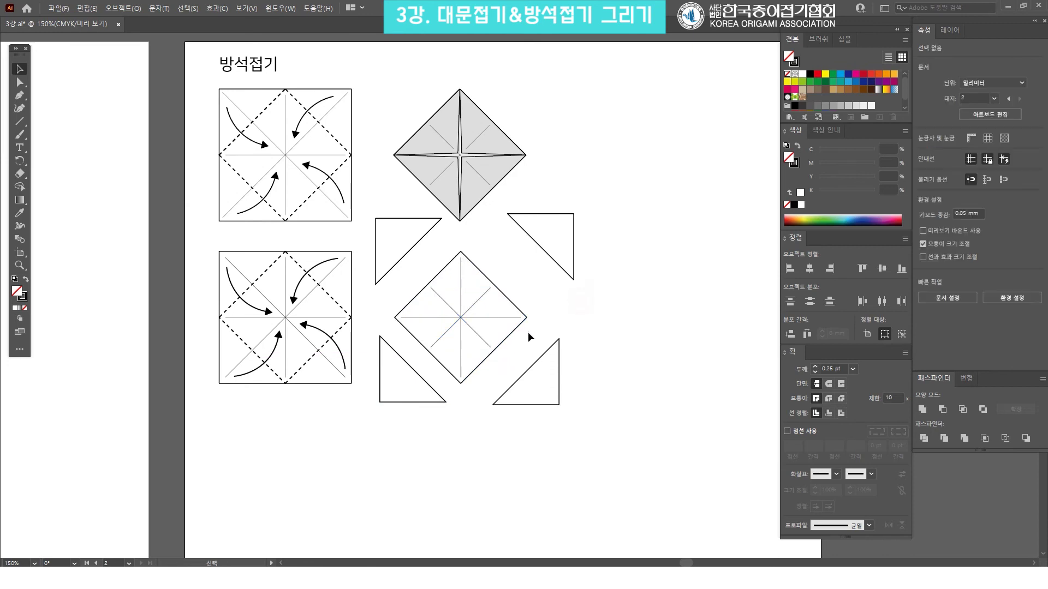
Step: Fill the four separated corner triangles around the plain diamond with light gray (C=0 M=0 Y=0 K=20)
ctrl+click(533, 335)
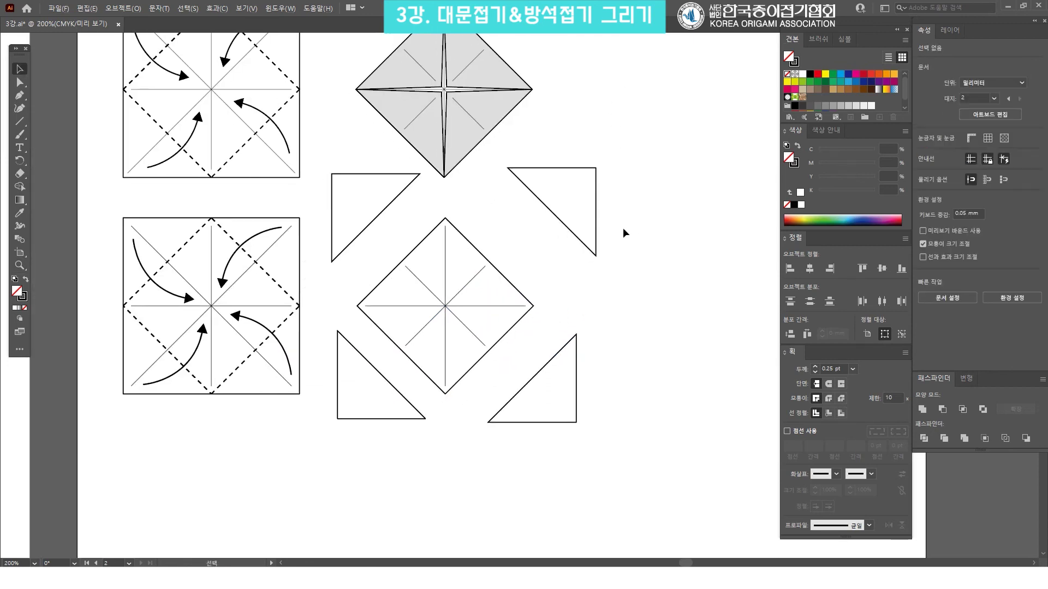
drag(592, 225, 605, 238)
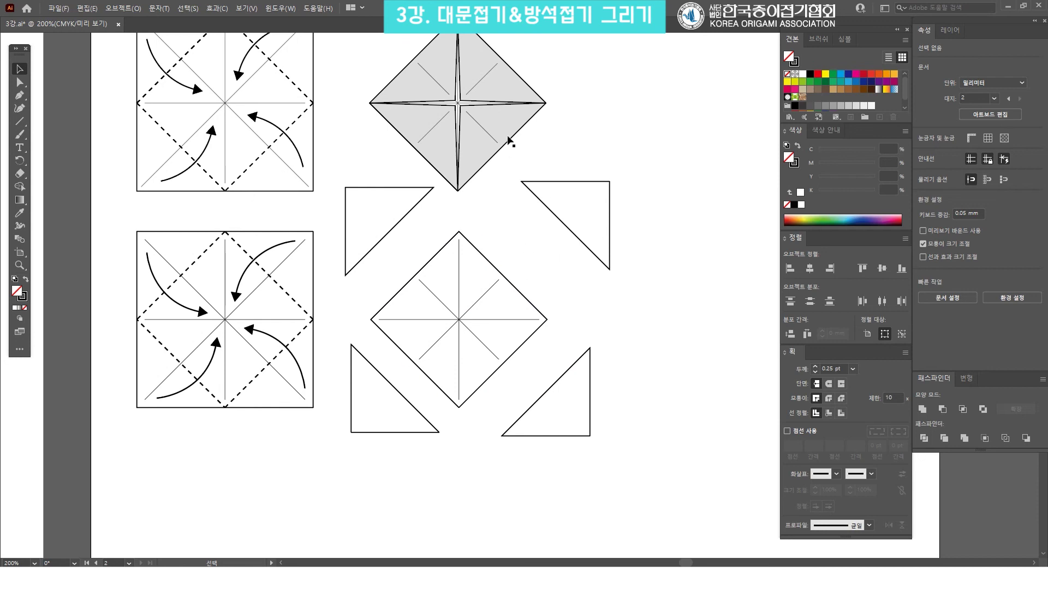
drag(486, 109, 501, 200)
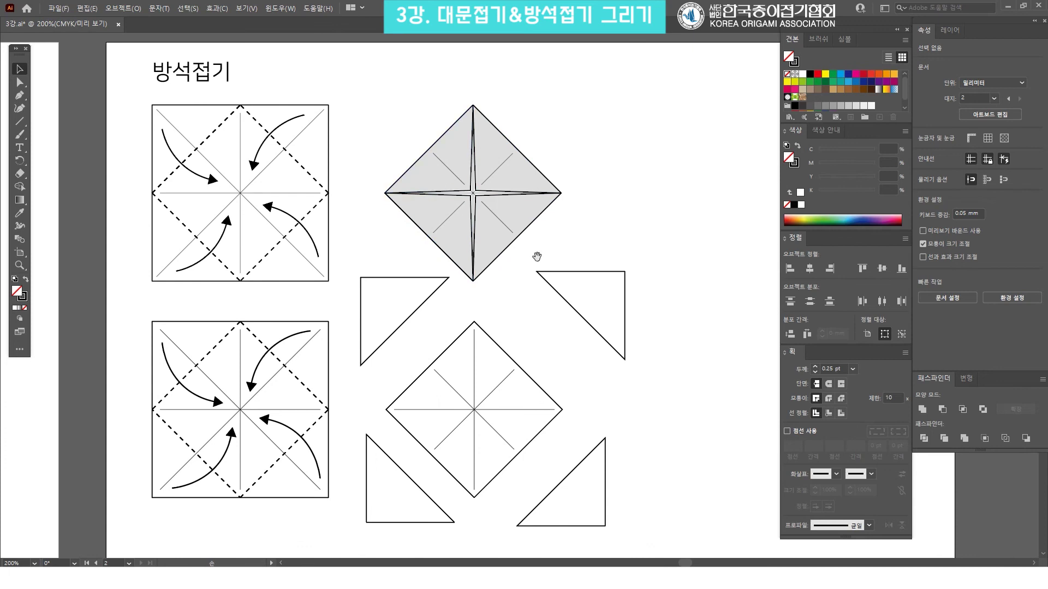
drag(535, 256, 530, 222)
click(620, 285)
shift+click(602, 412)
shift+click(373, 412)
shift+click(375, 320)
shift+click(374, 320)
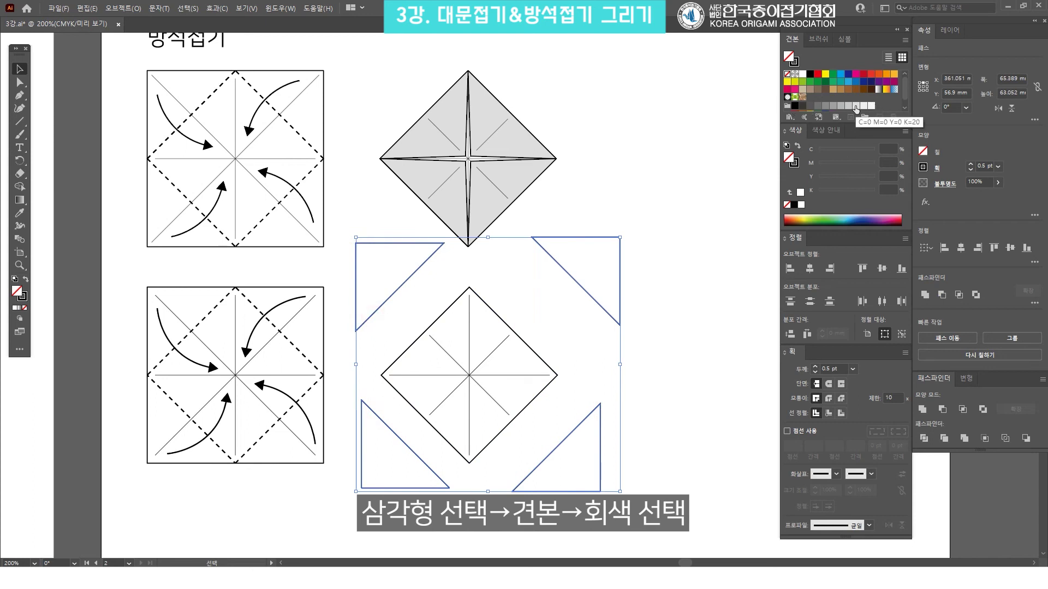
click(855, 106)
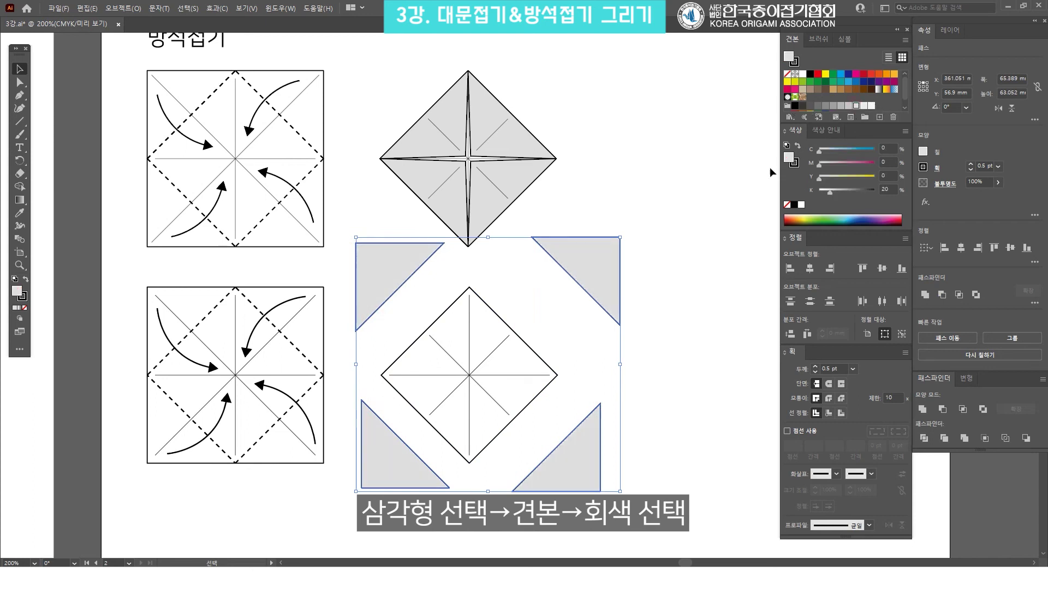
click(700, 215)
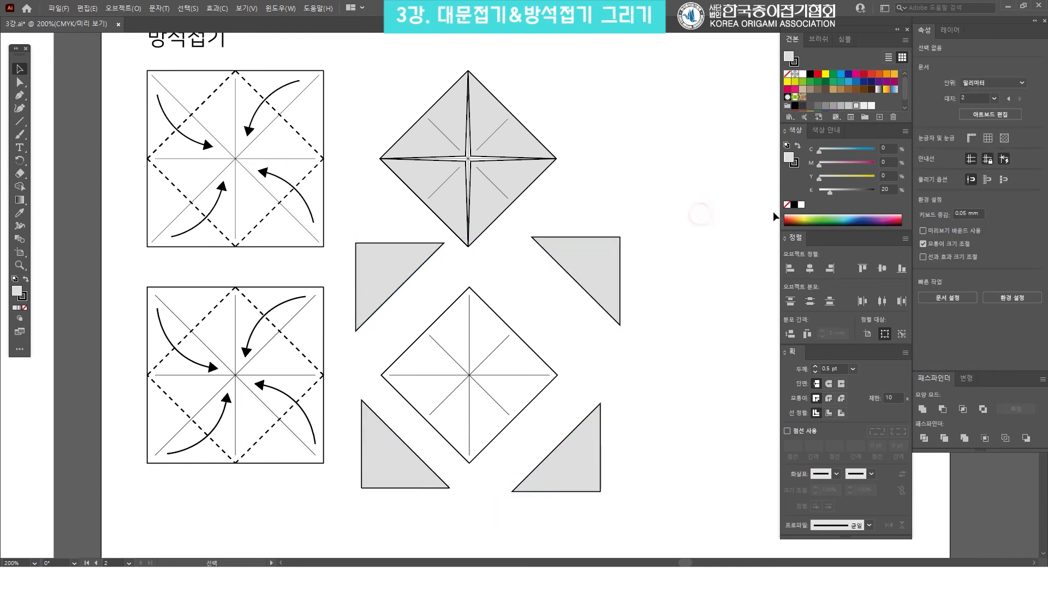
Step: Align the upper-right gray triangle to the left and bottom edges of the diamond so it fills the lower-left quarter
click(615, 281)
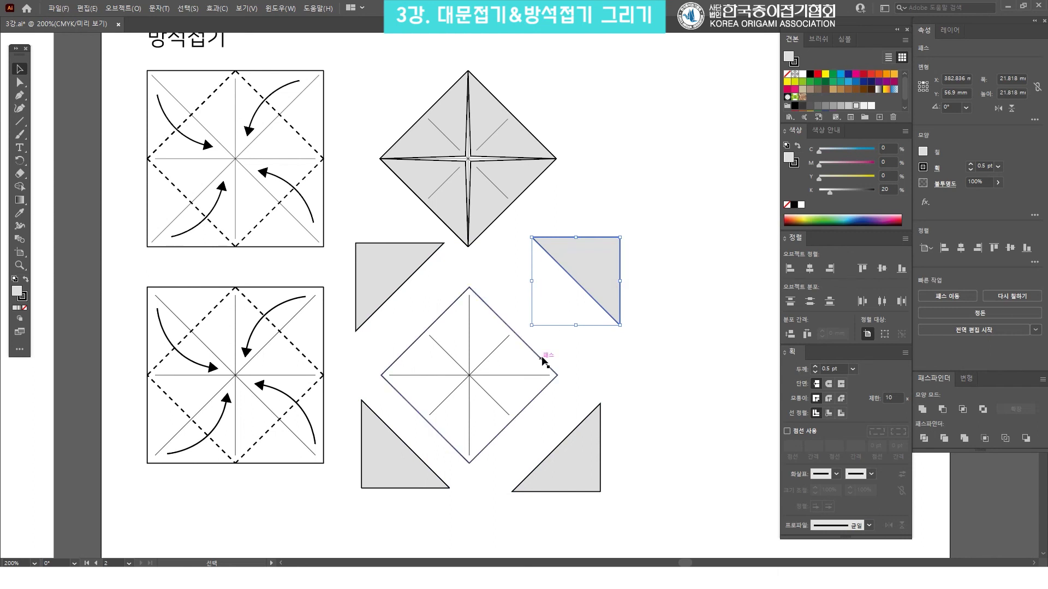
shift+click(542, 358)
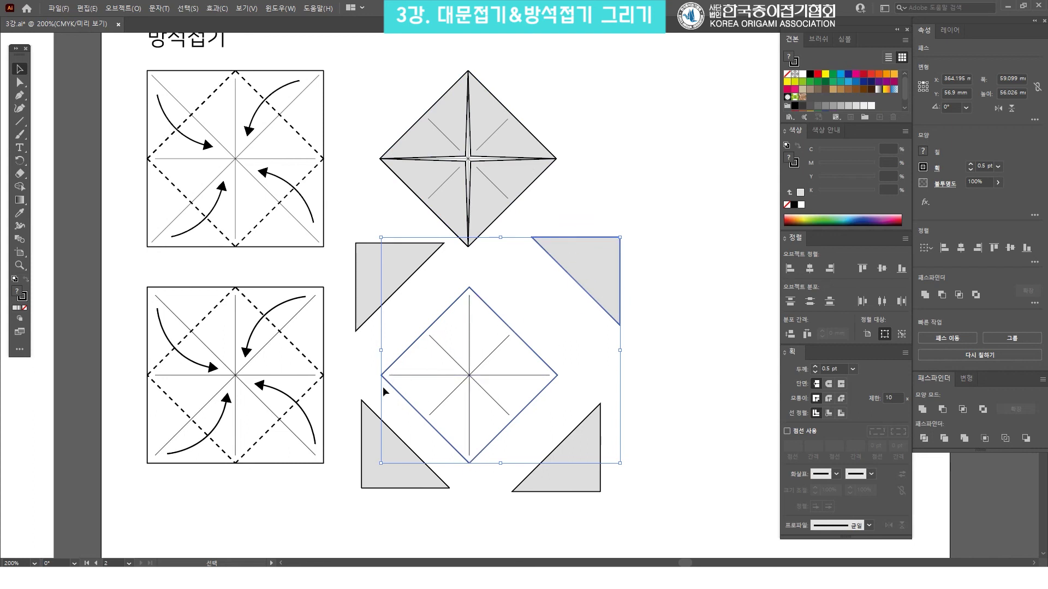
click(789, 269)
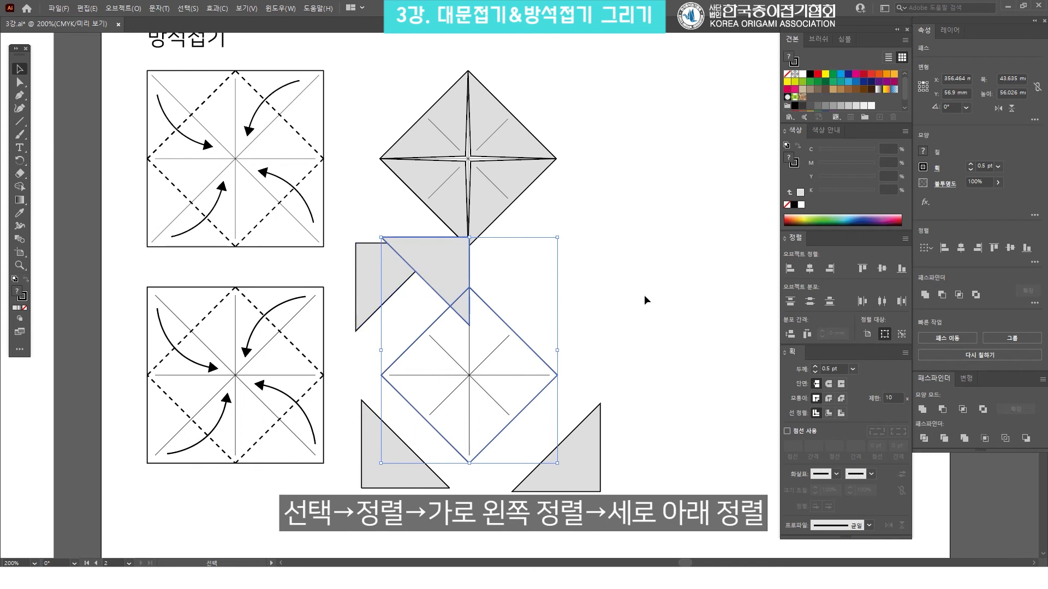
click(902, 270)
click(663, 297)
key(ctrl+z)
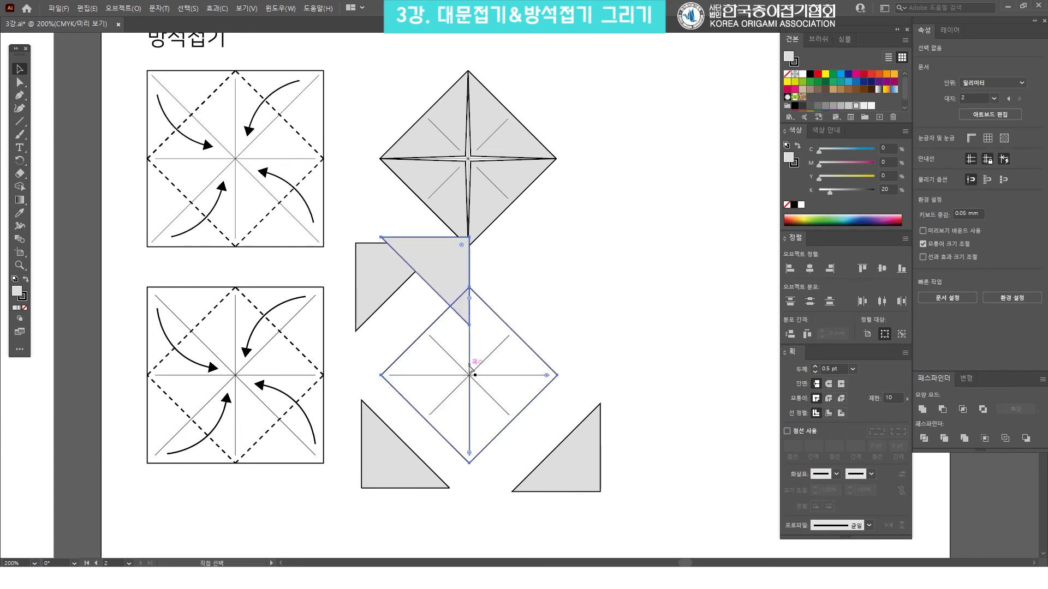
key(ctrl+z)
key(ctrl+shift+z)
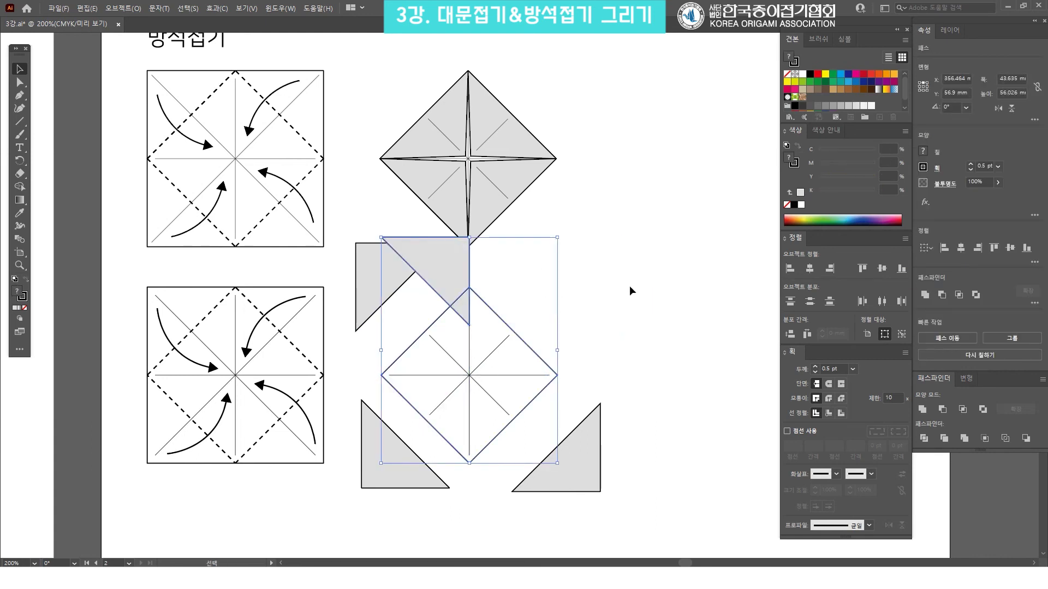
key(ctrl+shift+z)
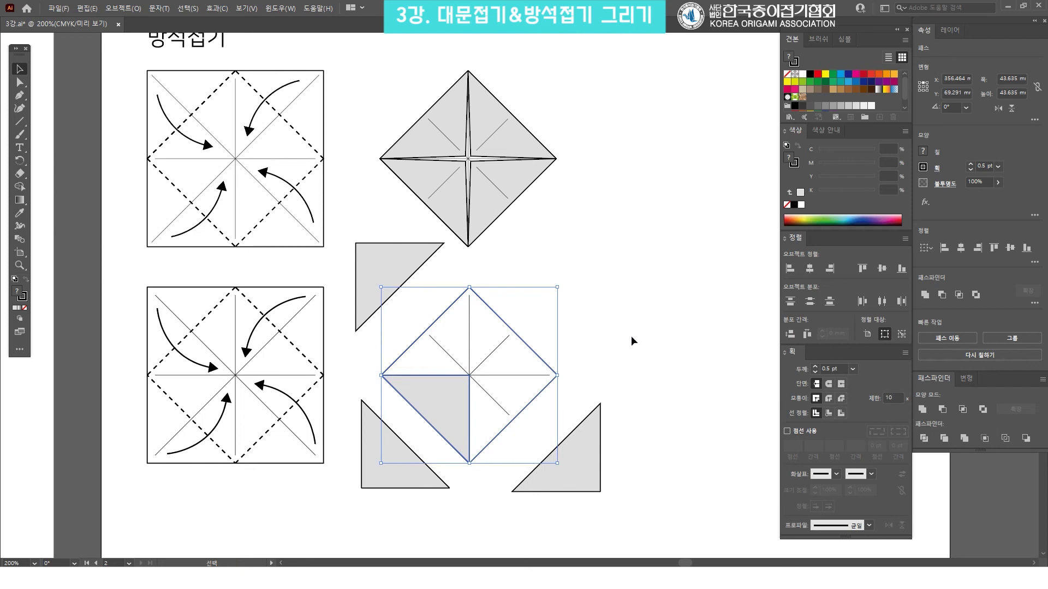
click(650, 325)
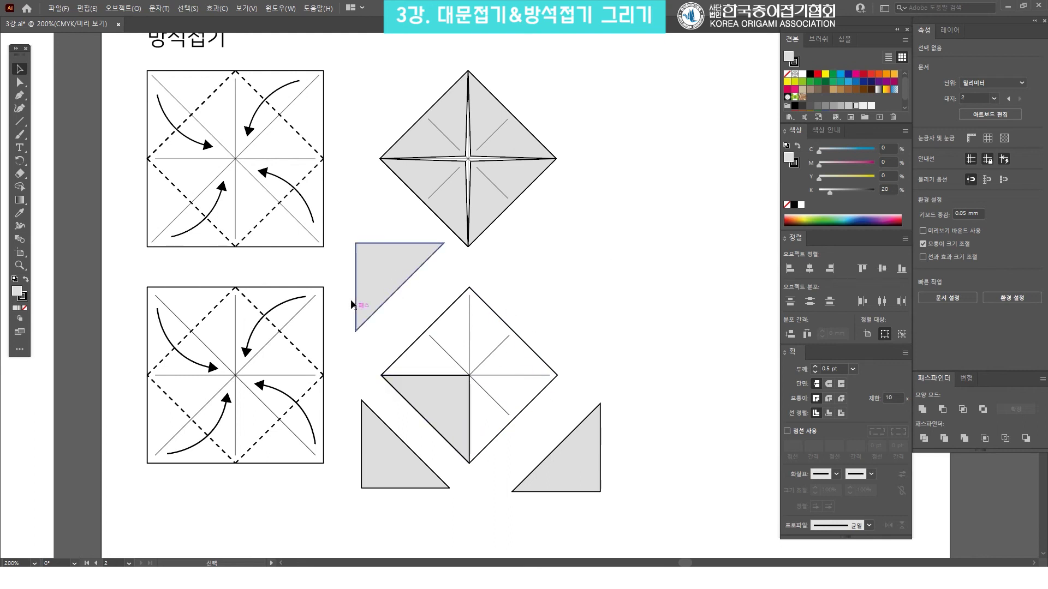
Step: Align the upper-left gray triangle to the right and bottom edges of the diamond so it fills the lower-right quarter
click(377, 266)
shift+click(538, 354)
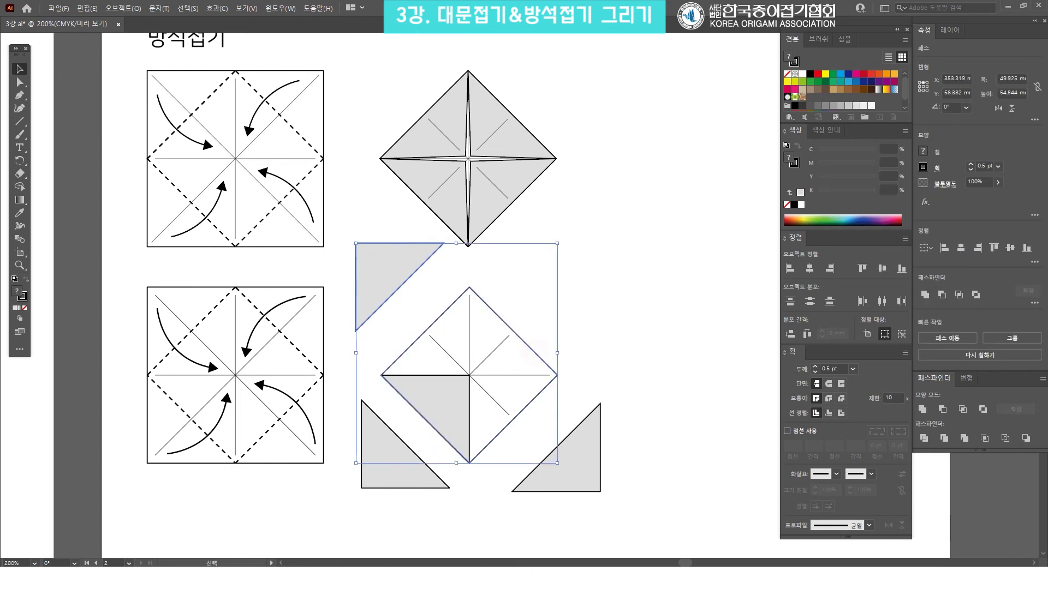
click(827, 269)
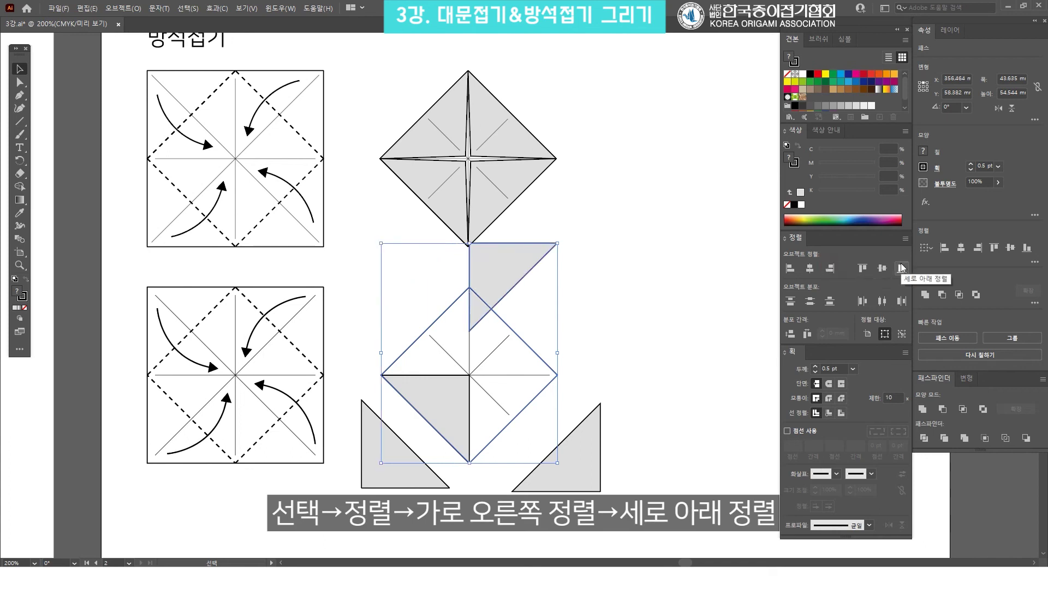
click(901, 268)
click(633, 315)
click(495, 384)
click(440, 384)
click(615, 351)
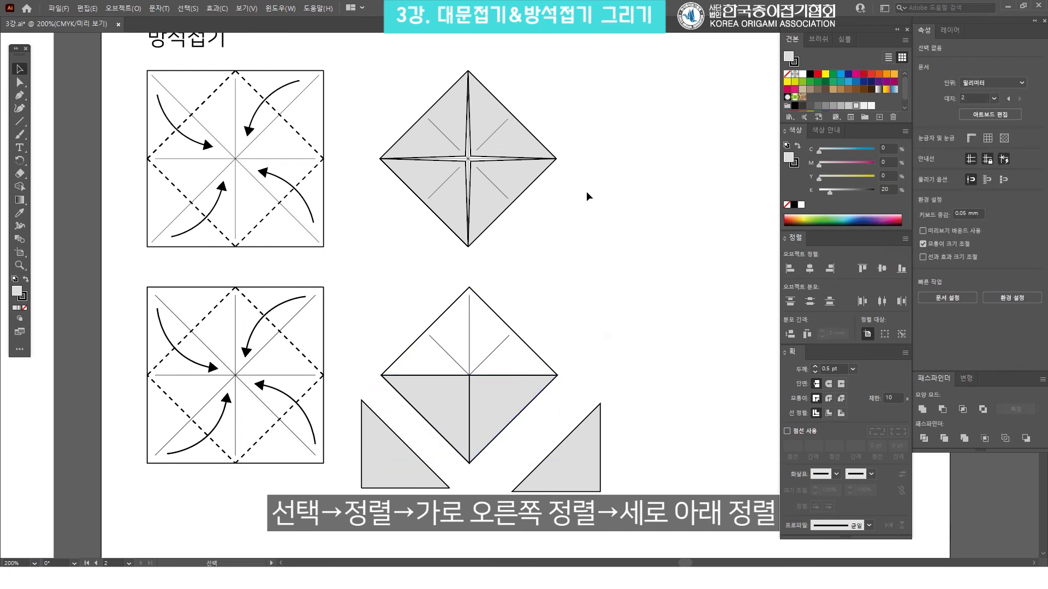
Step: Align the lower-right gray triangle to the top and left edges of the diamond so it fills the upper-left quarter
drag(564, 268, 580, 232)
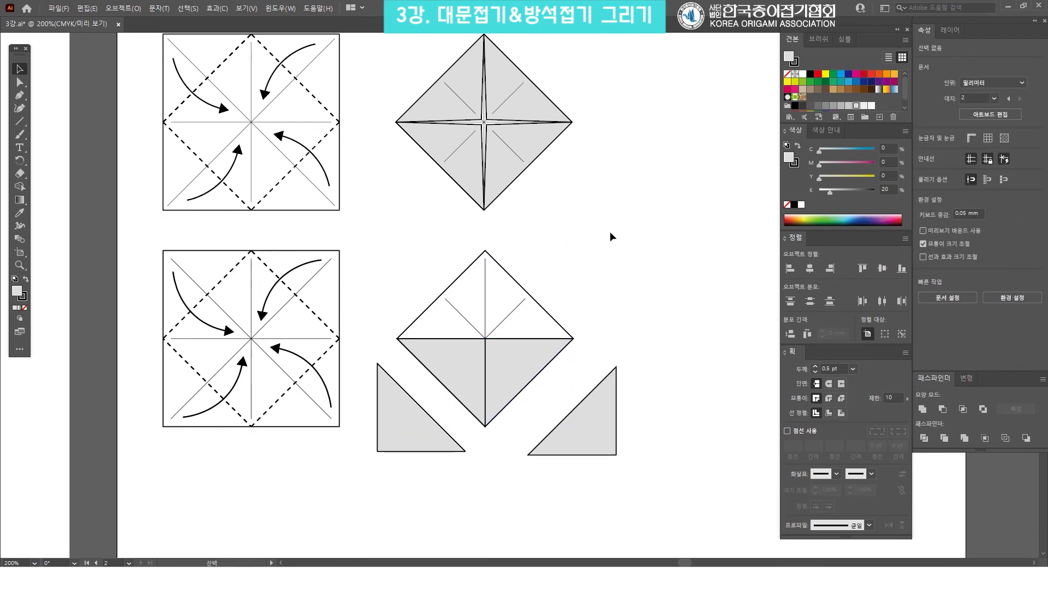
click(592, 411)
click(375, 433)
click(407, 429)
click(560, 425)
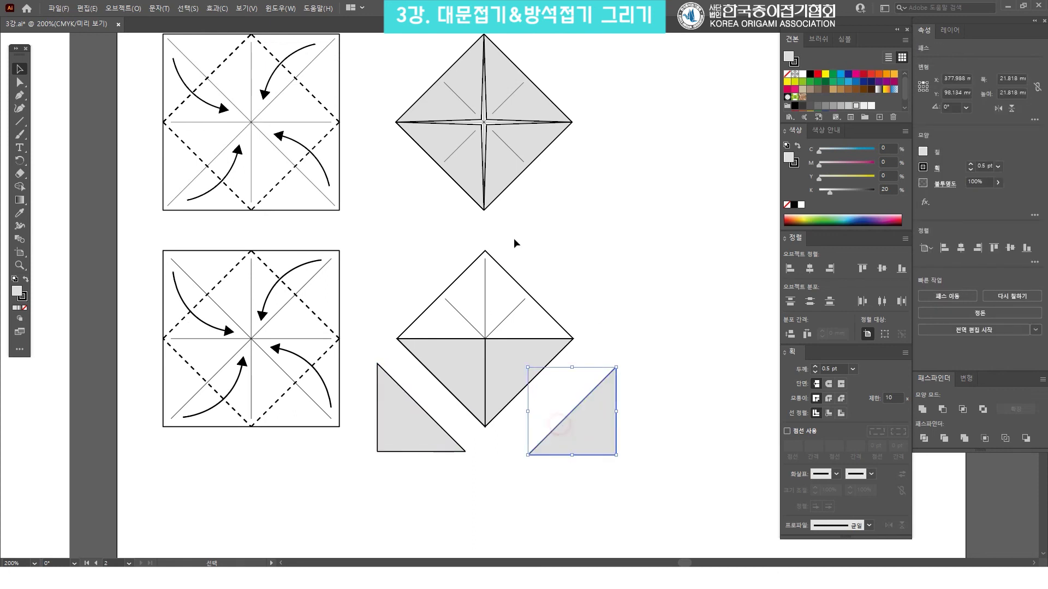
click(664, 283)
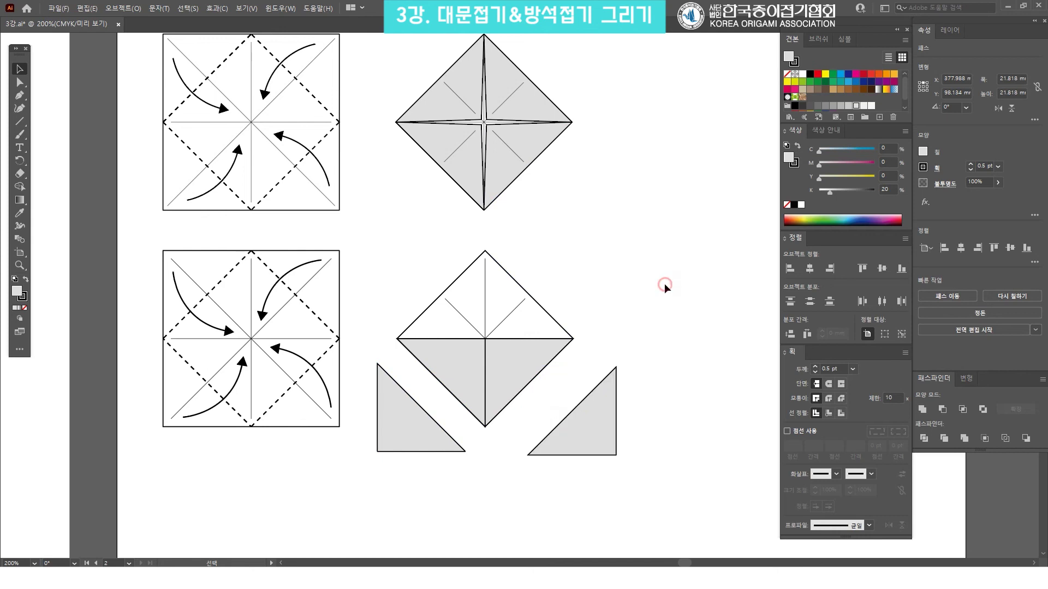
click(606, 407)
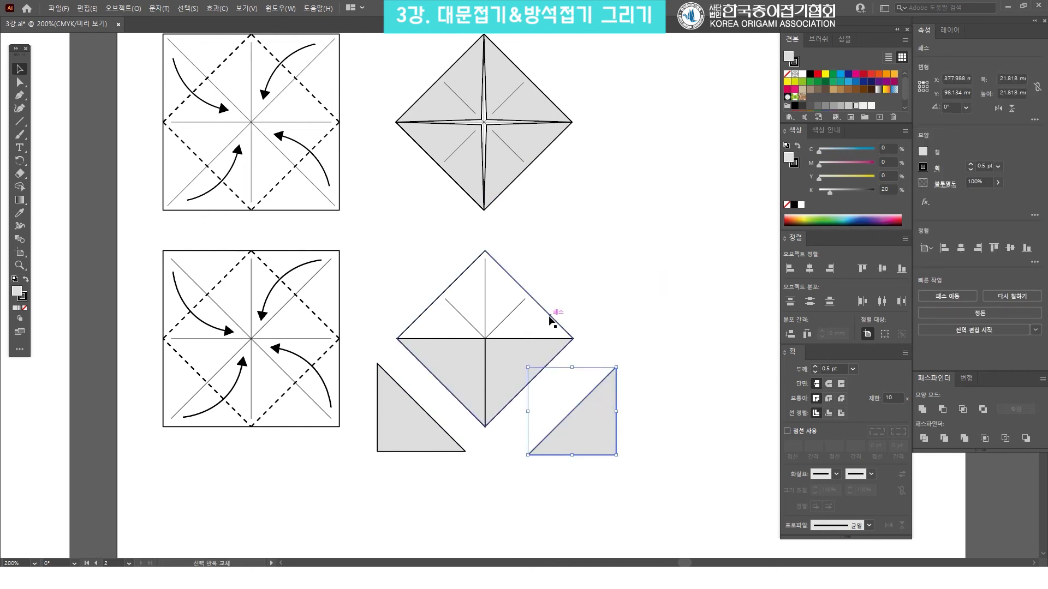
shift+click(553, 318)
click(862, 268)
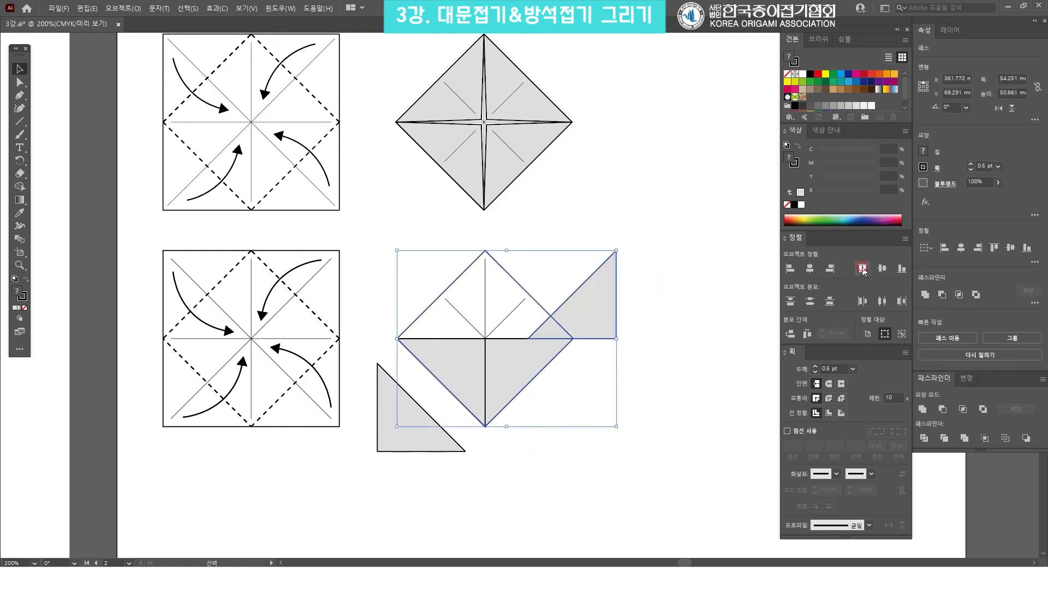
click(790, 268)
click(616, 278)
Step: Align the lower-left gray triangle to the top and right edges of the diamond so it fills the upper-right quarter
click(424, 423)
shift+click(551, 317)
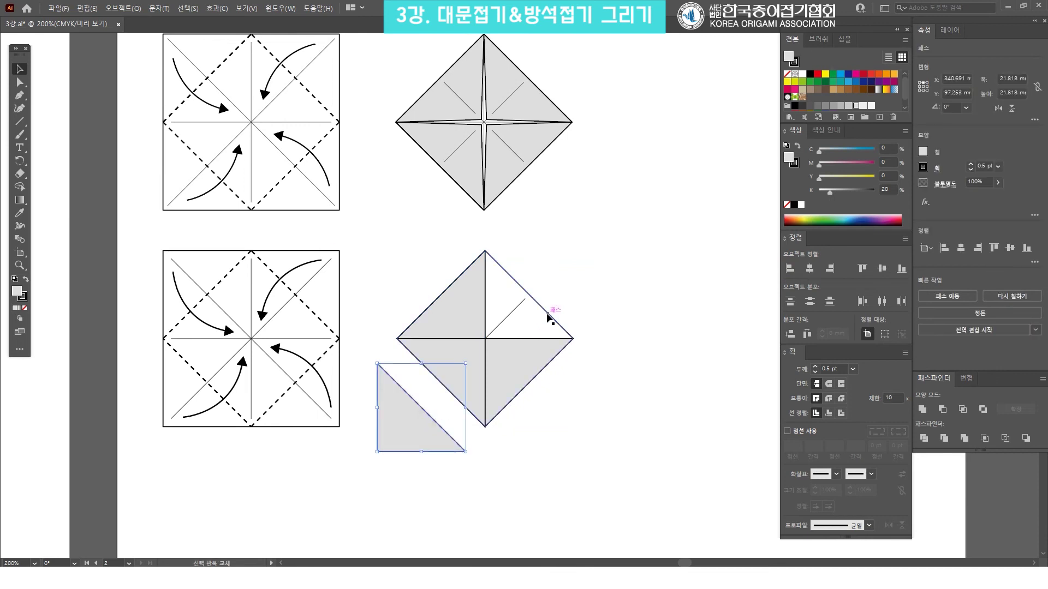
click(862, 268)
click(829, 269)
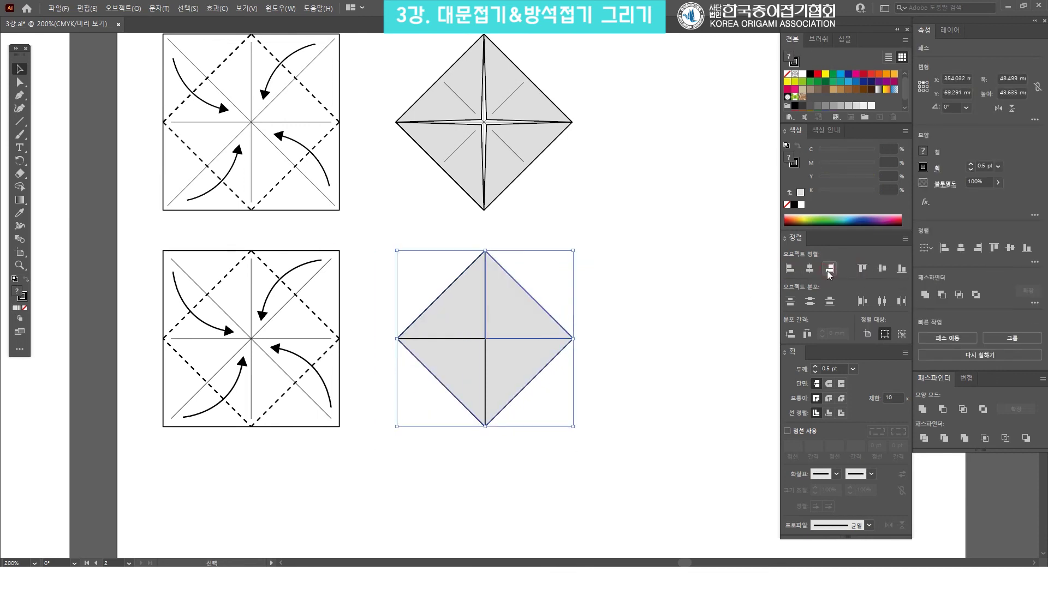
click(656, 288)
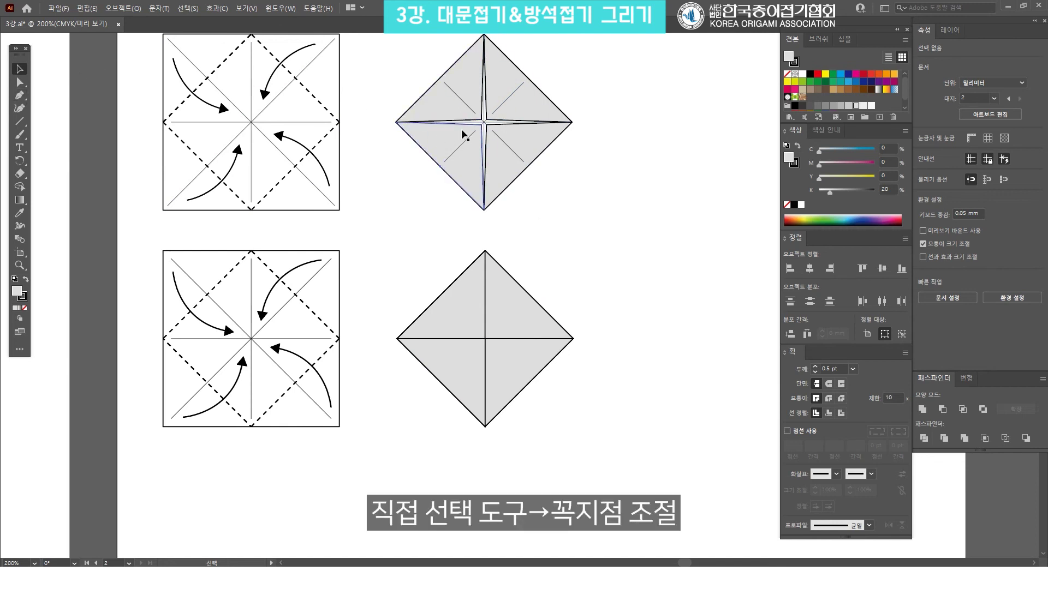
Step: Nudge the inner corner point of each of the four gray triangles diagonally away from the diamond's center to open a narrow star-shaped gap
click(20, 82)
click(469, 332)
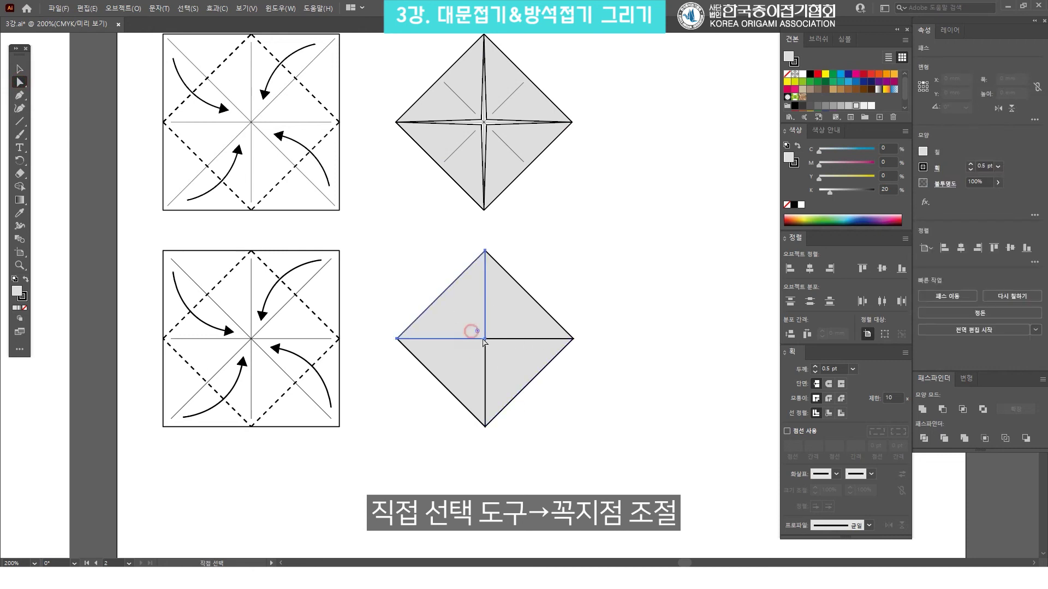
click(484, 339)
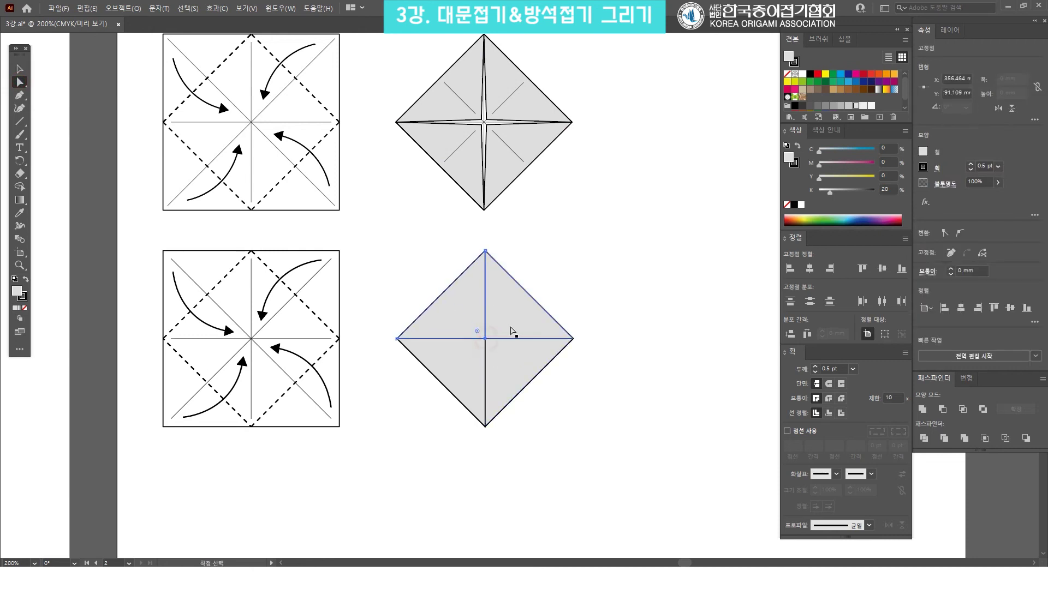
key(Left)
key(Up)
key(Left)
key(Up)
key(Right)
key(Down)
key(Right)
key(Down)
drag(484, 340, 487, 342)
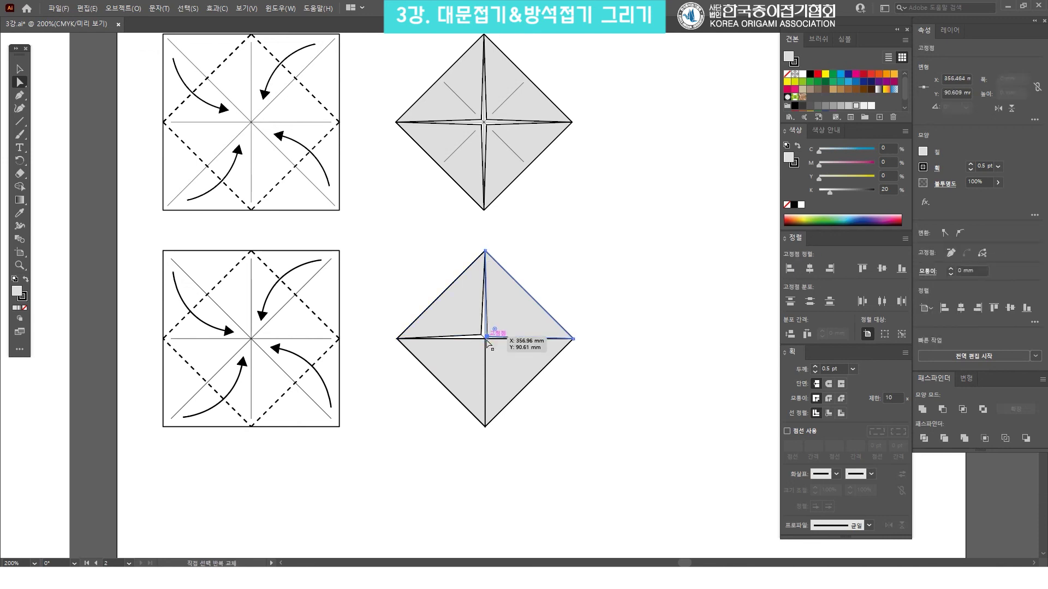
click(486, 341)
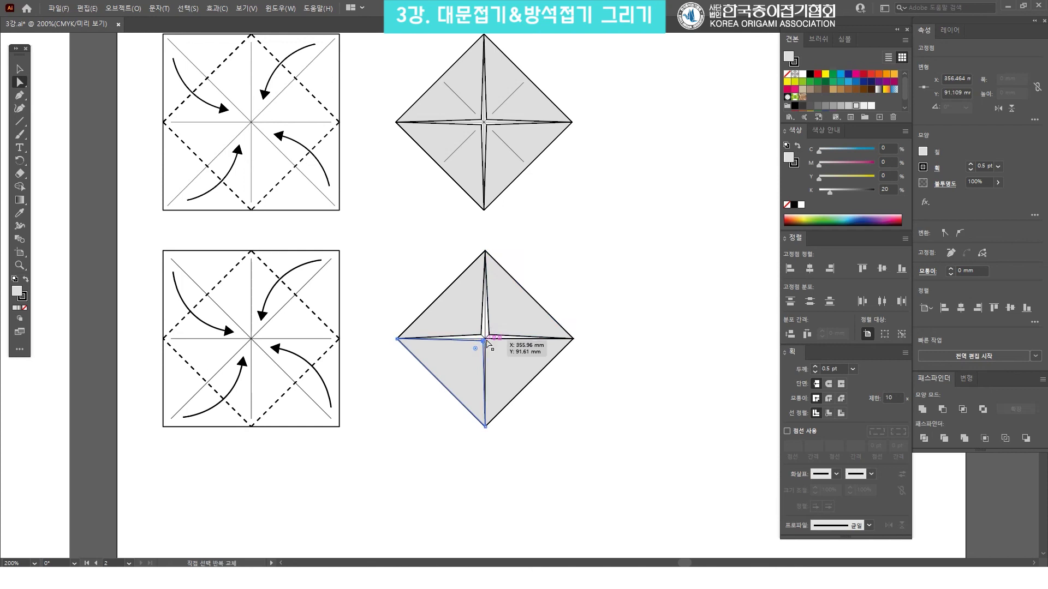
click(486, 341)
key(Down)
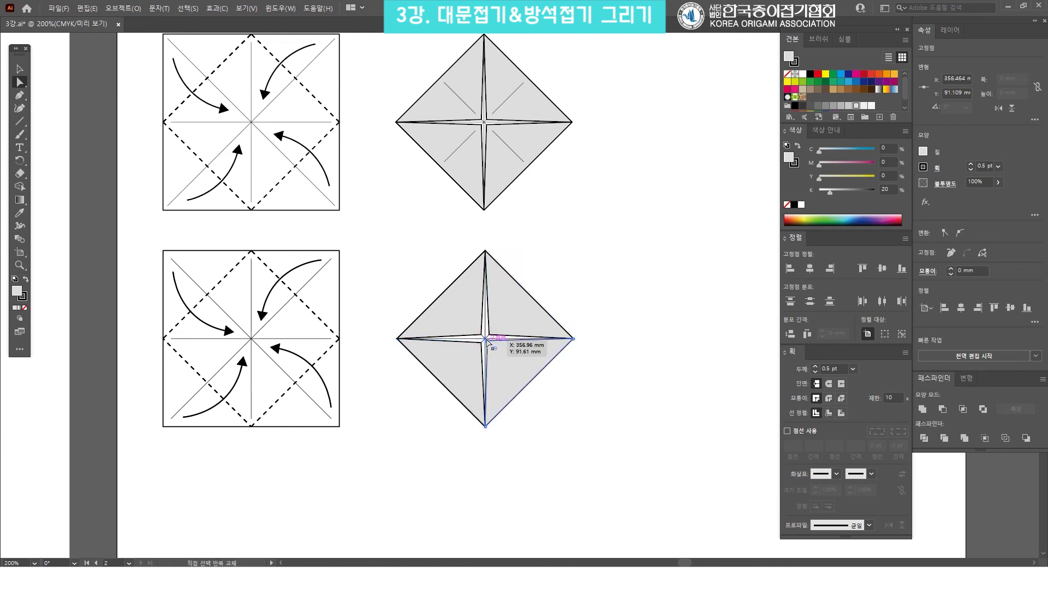
click(589, 236)
Step: Draw a 135° crease line about 9.9 mm wide and high across the upper-left gray triangle and shorten it about its center
drag(545, 103, 584, 169)
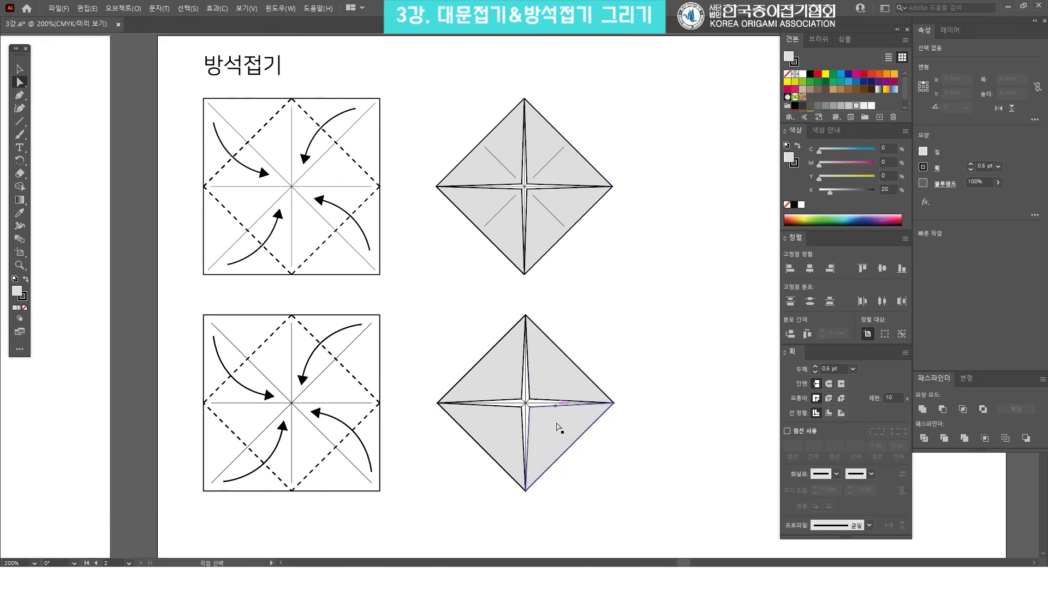
key(v)
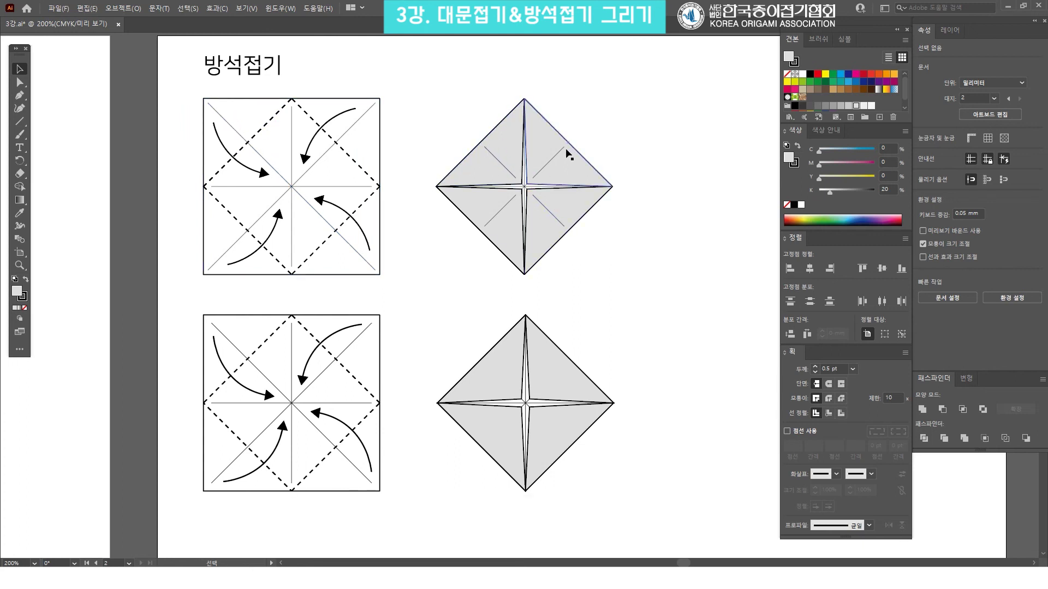
drag(603, 266, 593, 222)
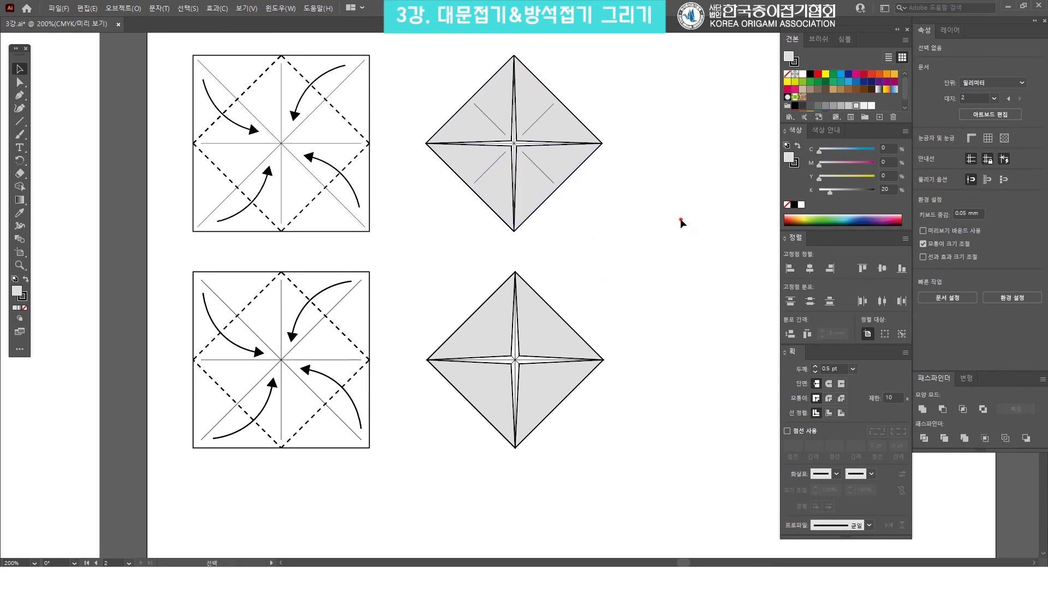
click(20, 122)
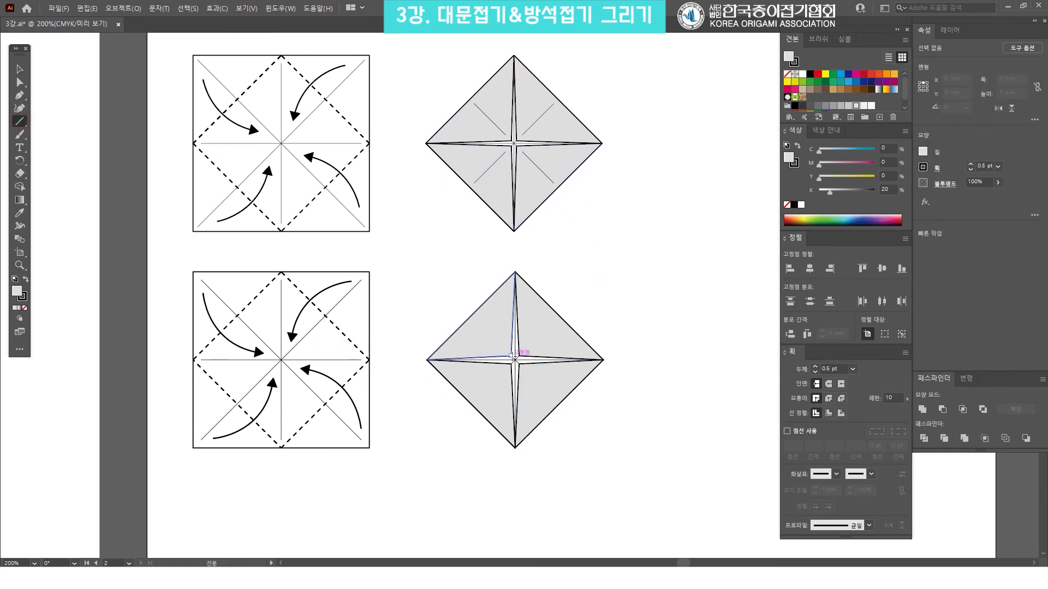
drag(513, 358, 471, 315)
key(v)
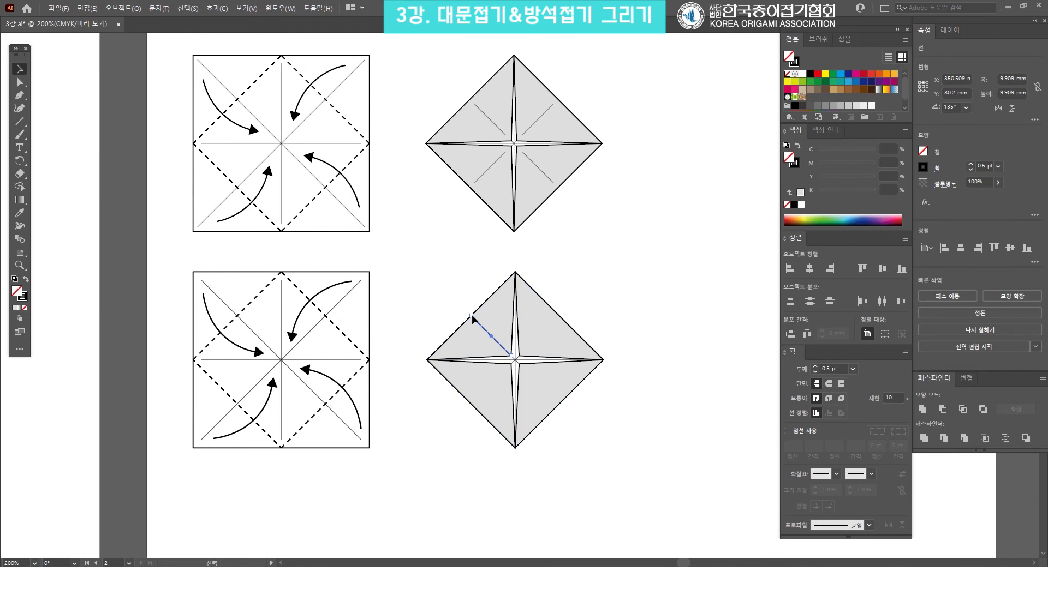
drag(471, 314, 477, 323)
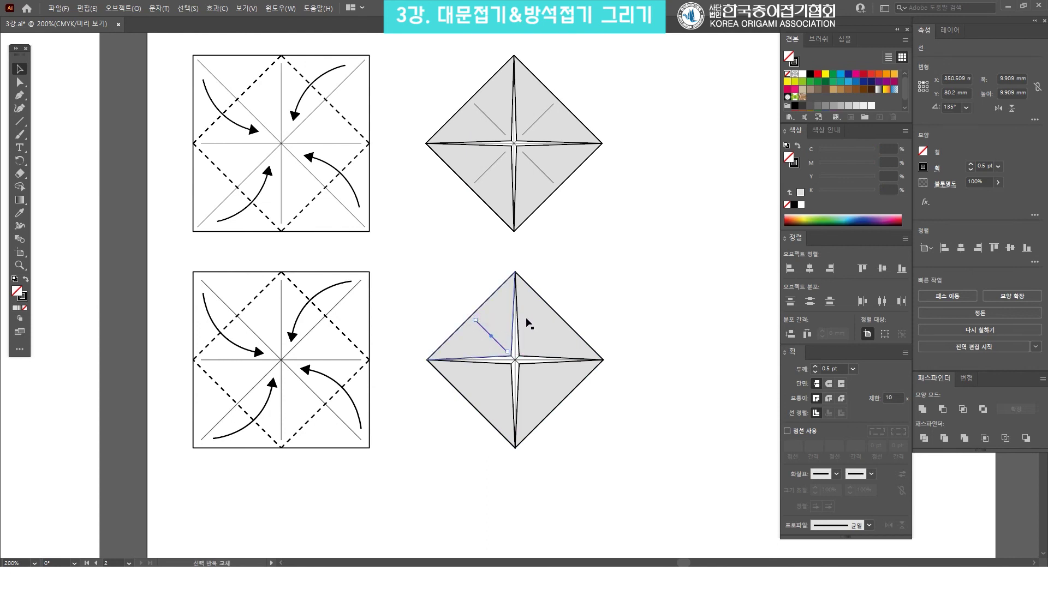
Step: Set the stroke weight of the crease line on the diamond's upper-left gray triangle to 0.25 pt
click(664, 273)
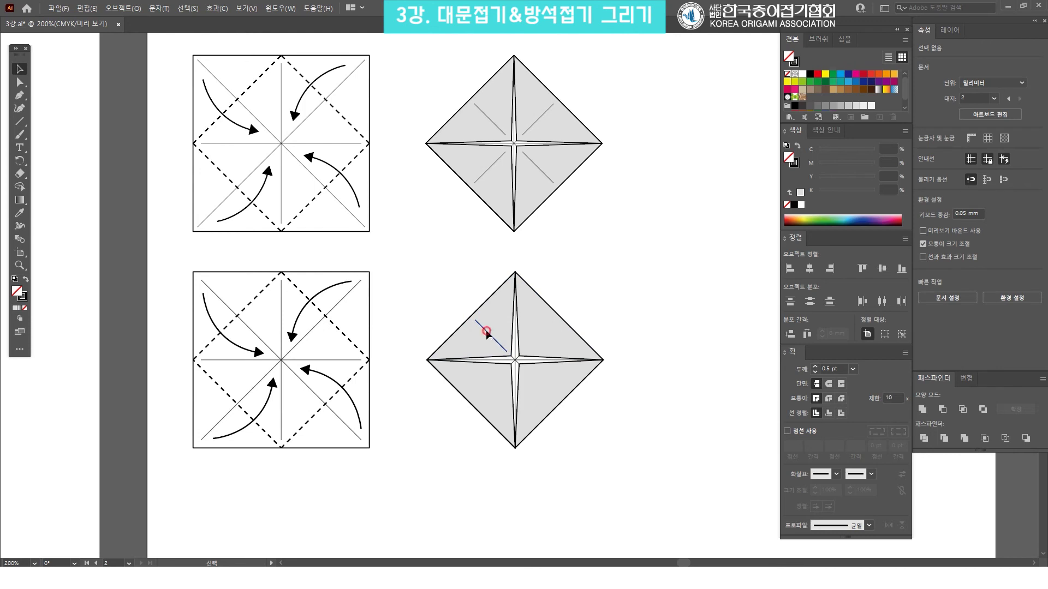
click(487, 331)
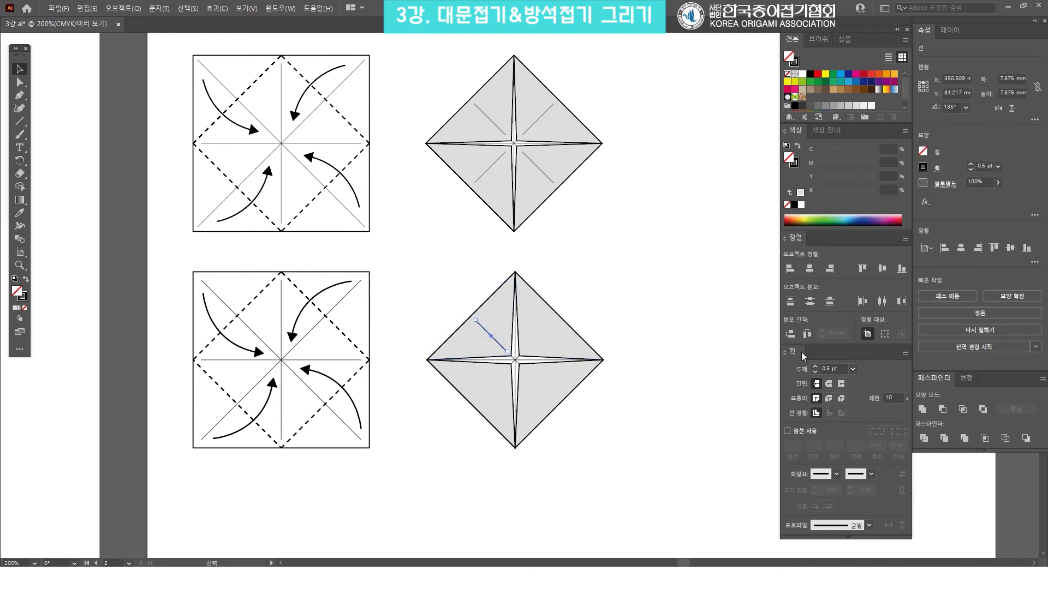
click(853, 369)
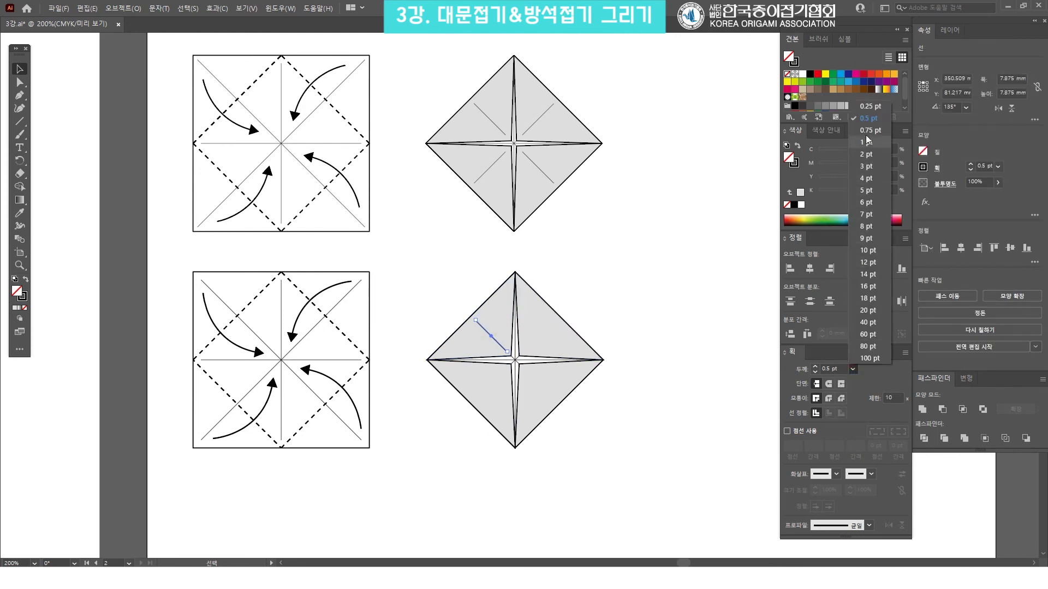
click(868, 106)
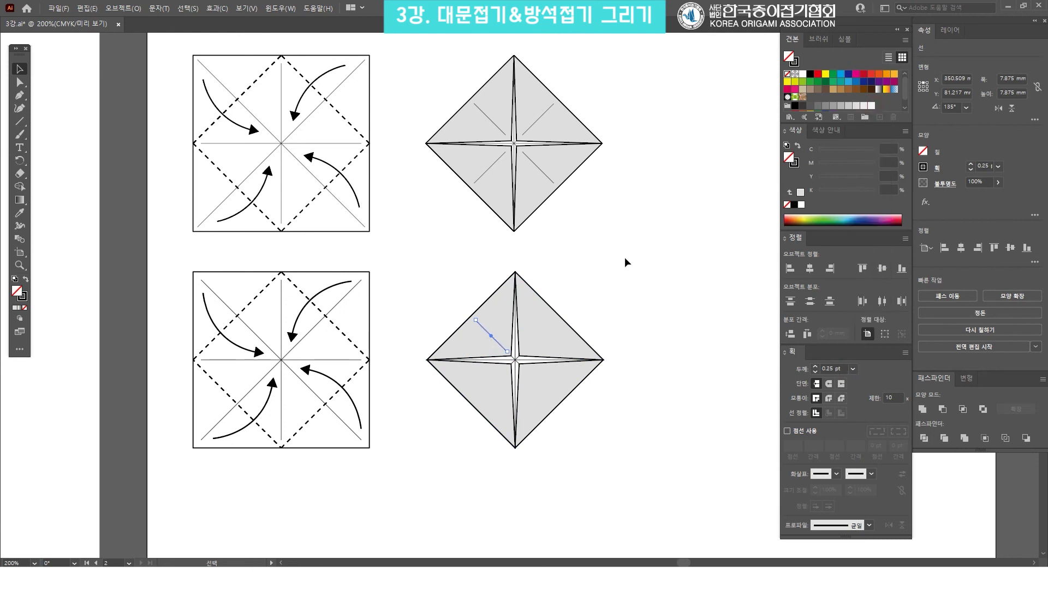
click(610, 277)
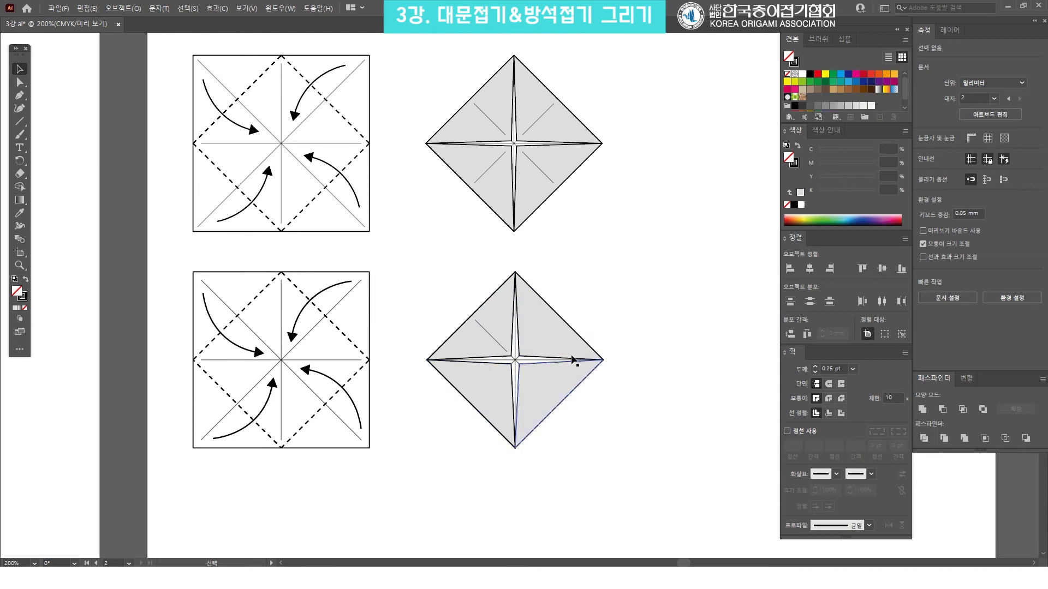
Step: Draw matching diagonal crease lines, each about 7.9 mm wide and high, on the diamond's upper-right, lower-right and lower-left gray triangles
click(25, 117)
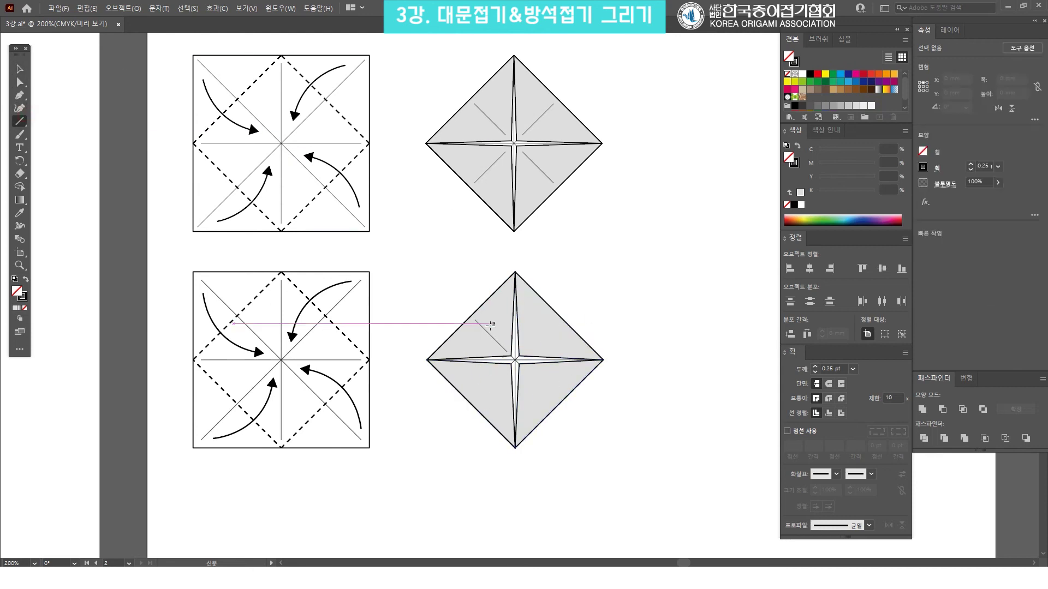
mouse_move(517, 358)
mouse_down()
mouse_move(600, 317)
mouse_move(556, 325)
mouse_up()
ctrl+click(51, 113)
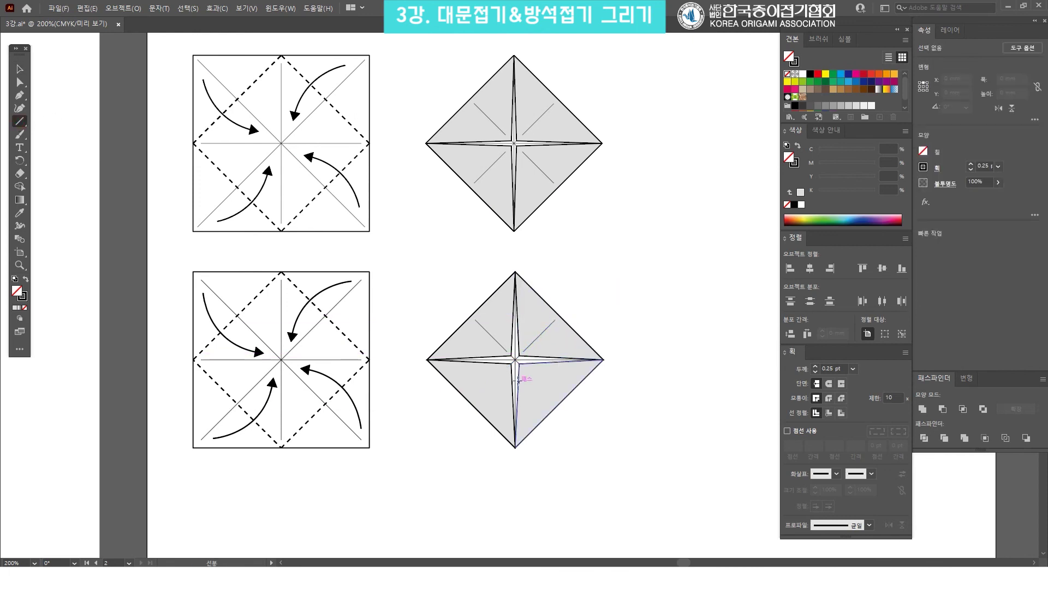
drag(517, 362, 554, 399)
ctrl+click(628, 415)
drag(509, 361, 475, 403)
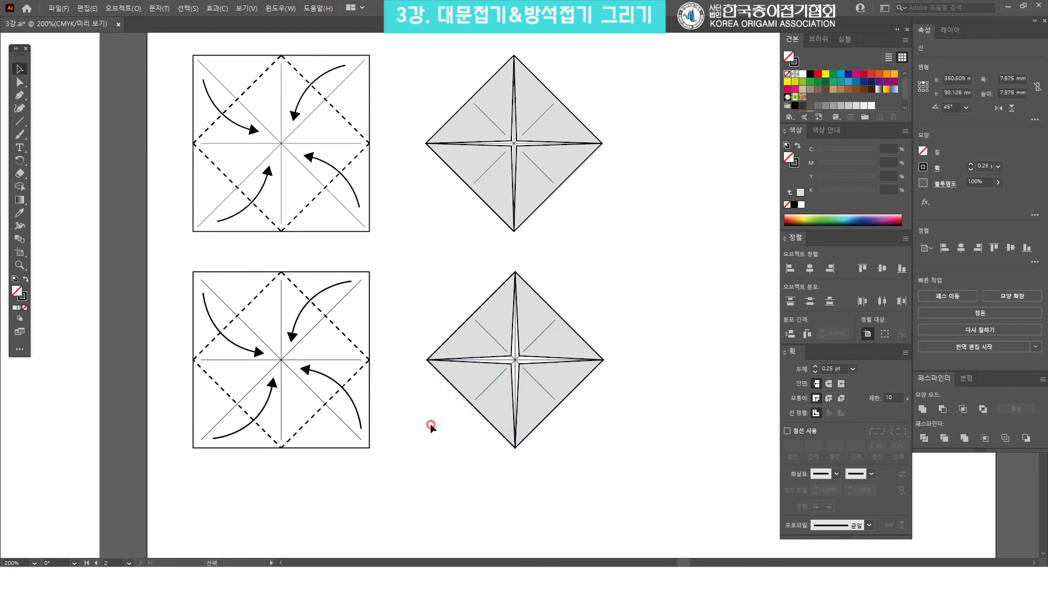
click(430, 423)
Step: Check the redrawn 방석접기 diagrams against their references and view the 대문접기 and 방석접기 artboards together at 100%
drag(568, 234, 625, 280)
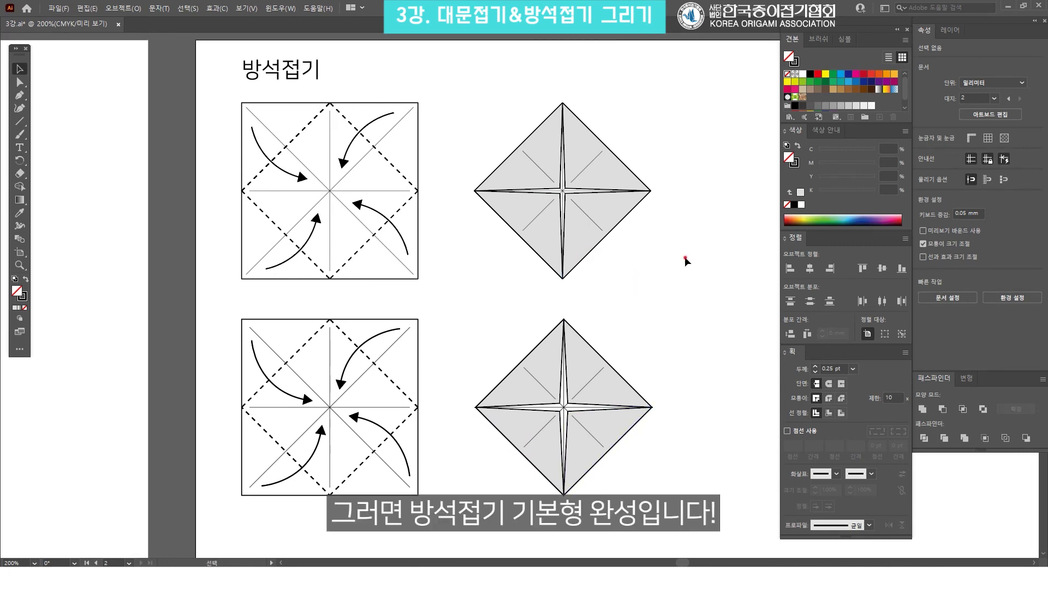
drag(714, 493, 196, 338)
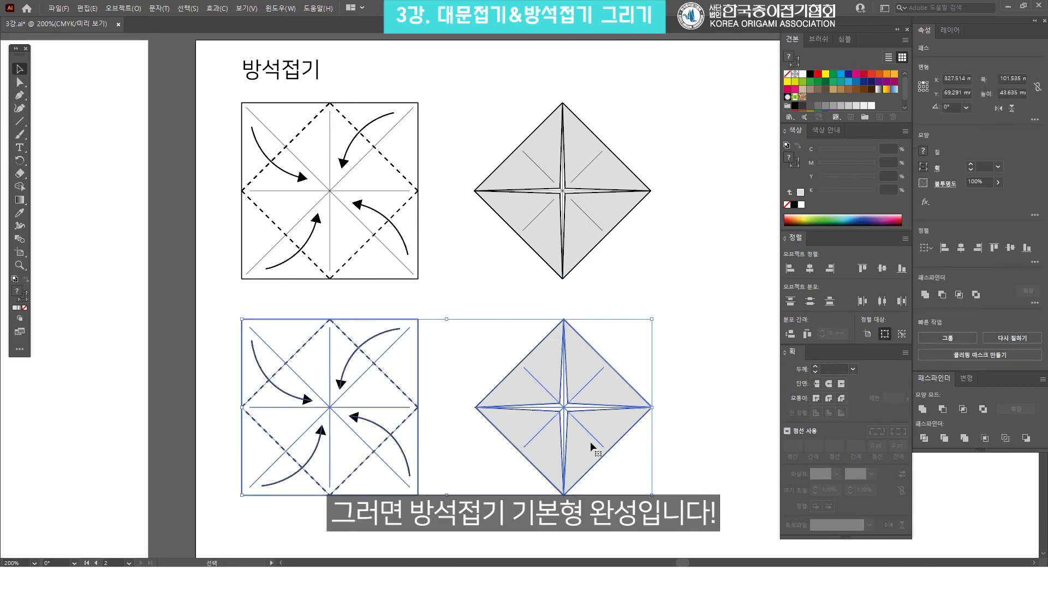
drag(629, 349, 646, 338)
click(704, 321)
key(ctrl+1)
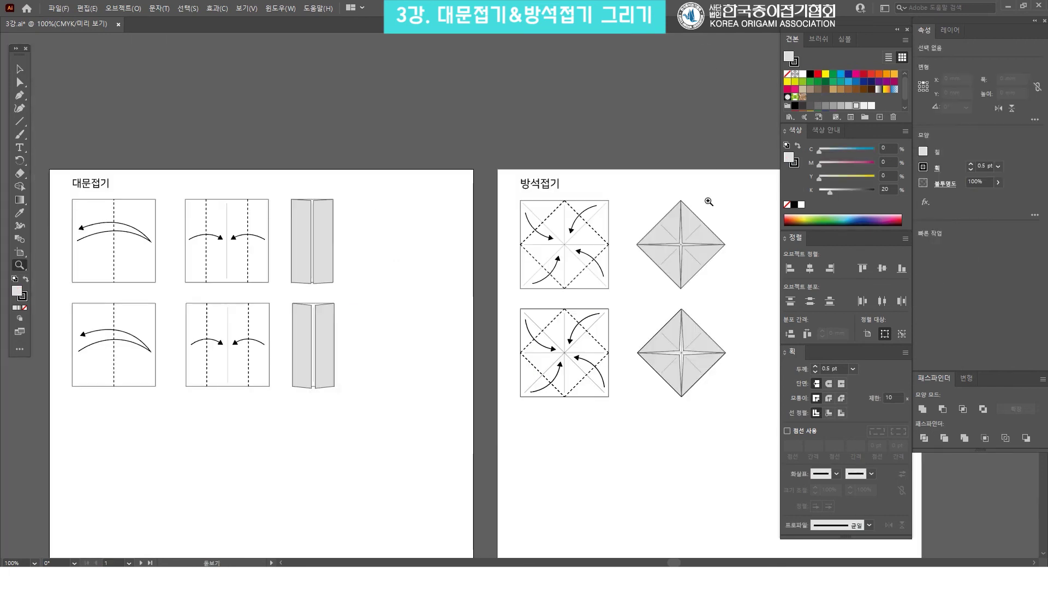